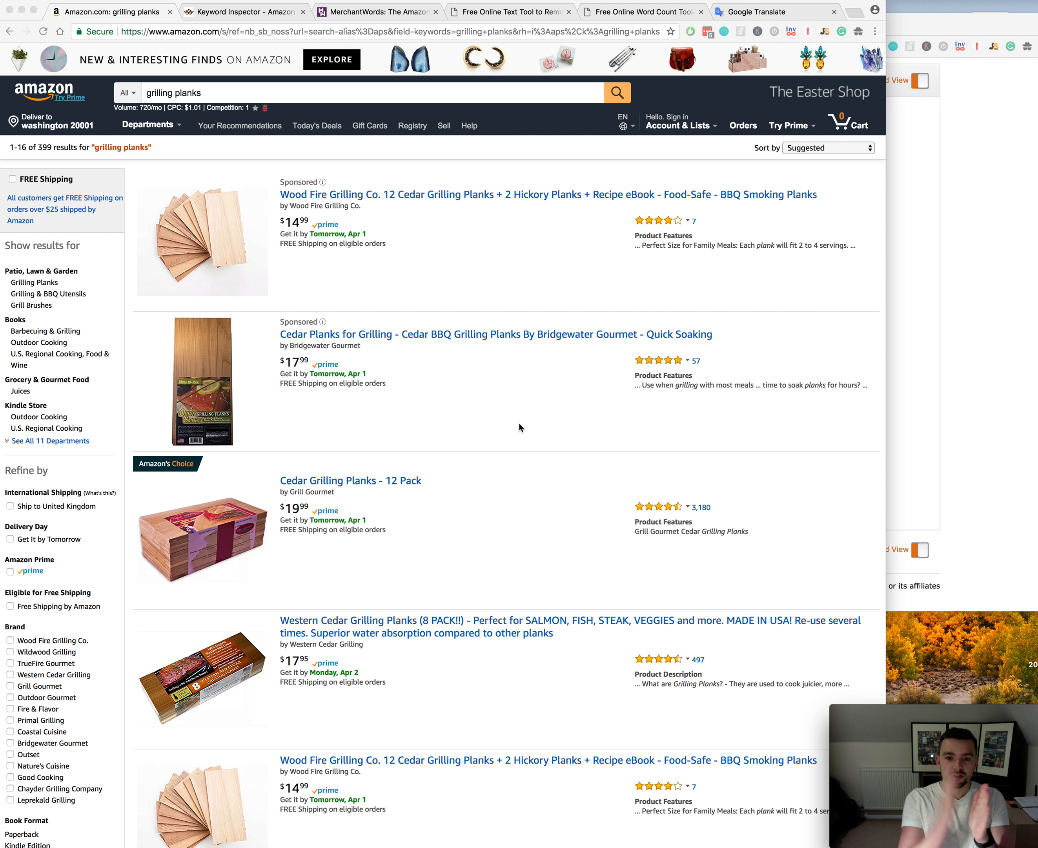
Step: Copy the link address of the Amazon's Choice listing "Cedar Grilling Planks - 12 Pack"
left_click(520, 427)
left_click_drag(424, 481, 281, 481)
left_click(327, 514)
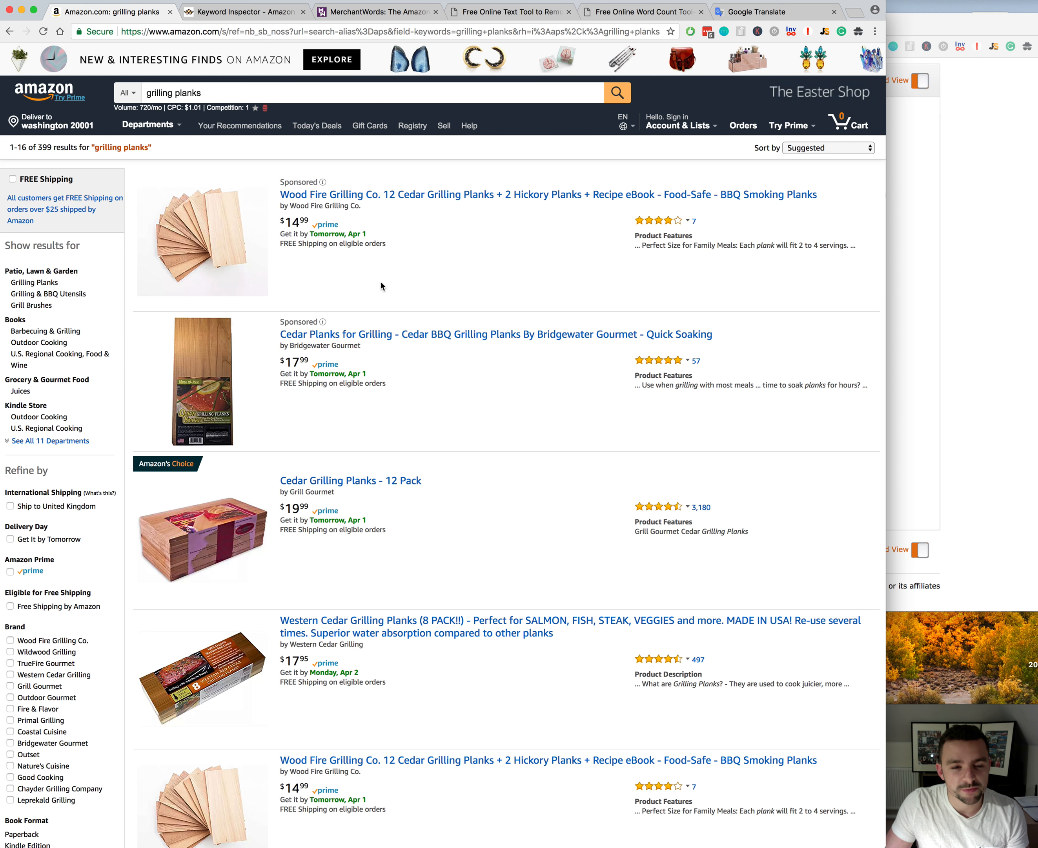
right_click(341, 483)
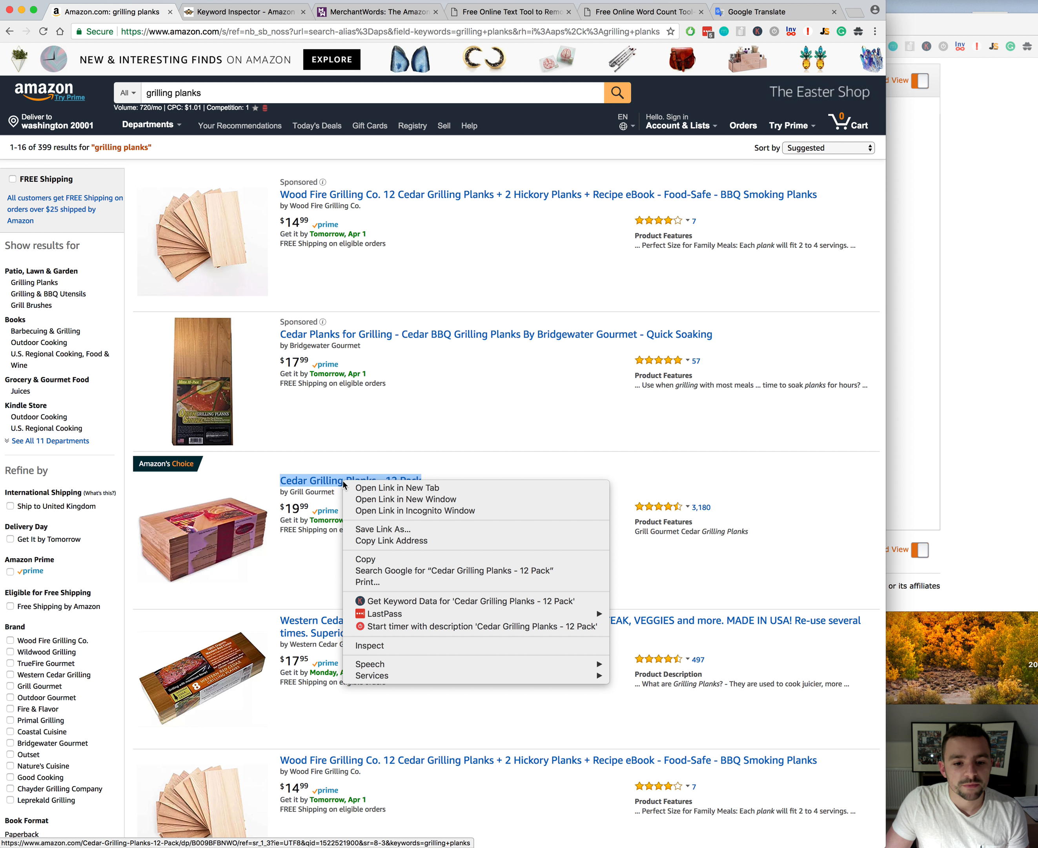
left_click(396, 541)
Step: Switch to Keyword Inspector and enter only the product's ASIN, B009BFBNWO, in the Reverse ASIN search form
left_click(246, 12)
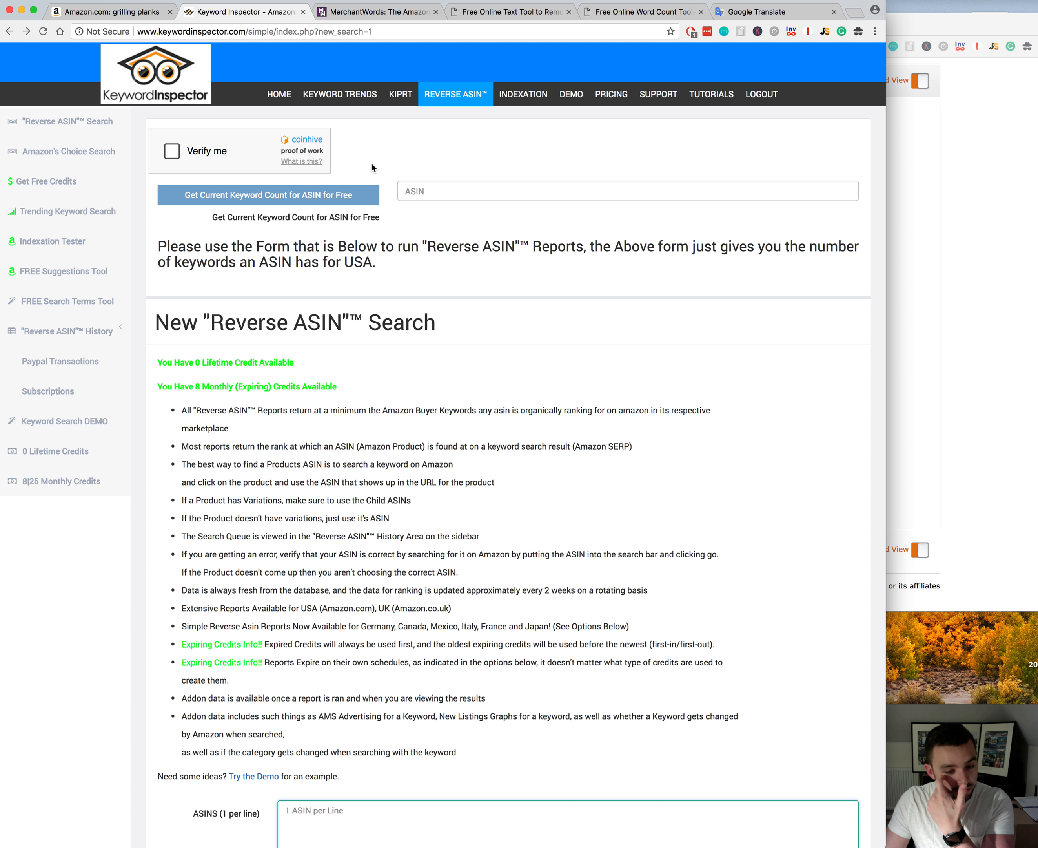
scroll(366, 445, "down", 2)
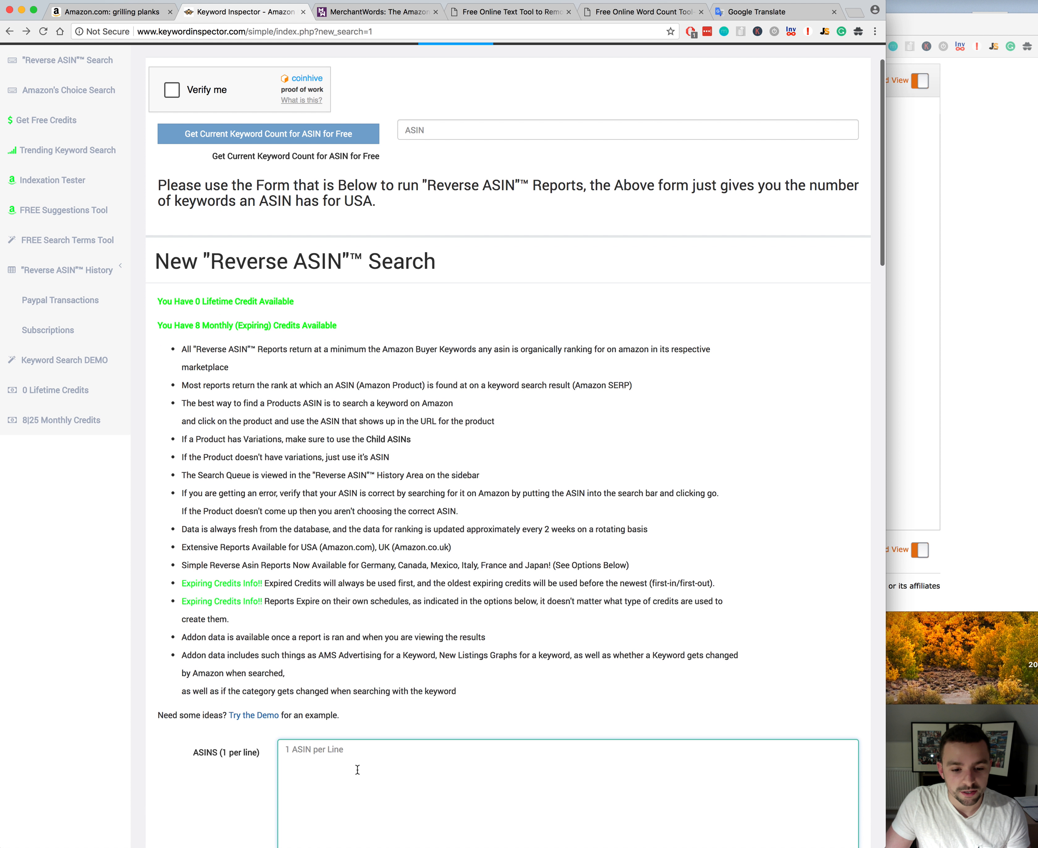
key("super+v")
double_click(544, 750)
key("super+c")
key("super+a")
key("super+v")
scroll(255, 621, "down", 11)
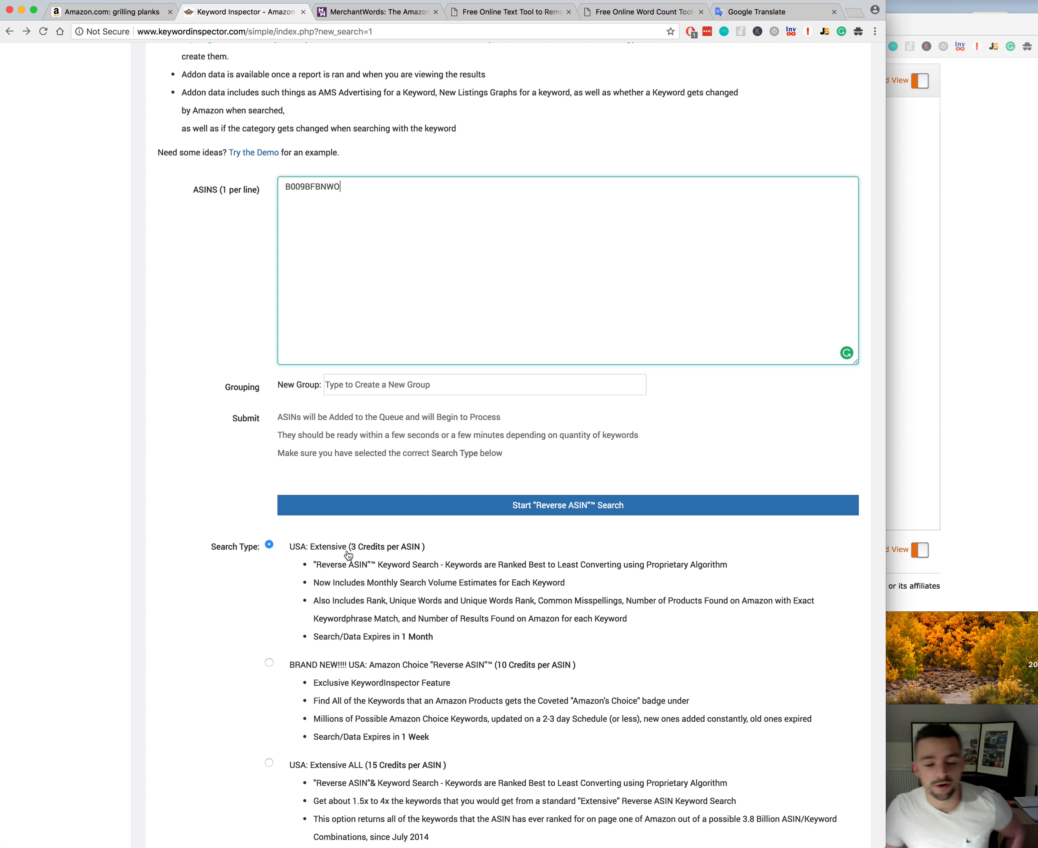
Step: Open the Cedar Grilling Planks - 12 Pack product page on Amazon and return to Keyword Inspector
left_click(112, 12)
left_click(476, 494)
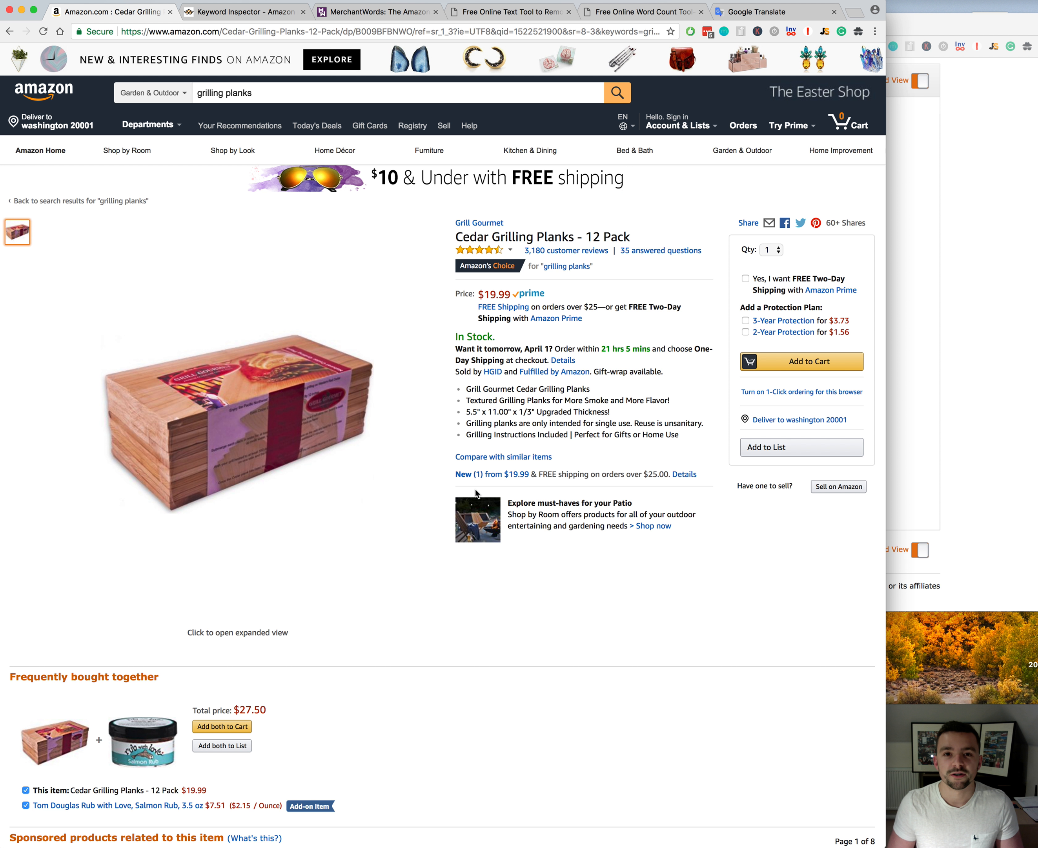
left_click(246, 12)
Step: Switch to Excel with B009BFBNWO-download (1).csv and enlarge its window over the browser
key("super+Tab")
left_click_drag(65, 233, 278, 49)
left_click_drag(769, 591, 873, 768)
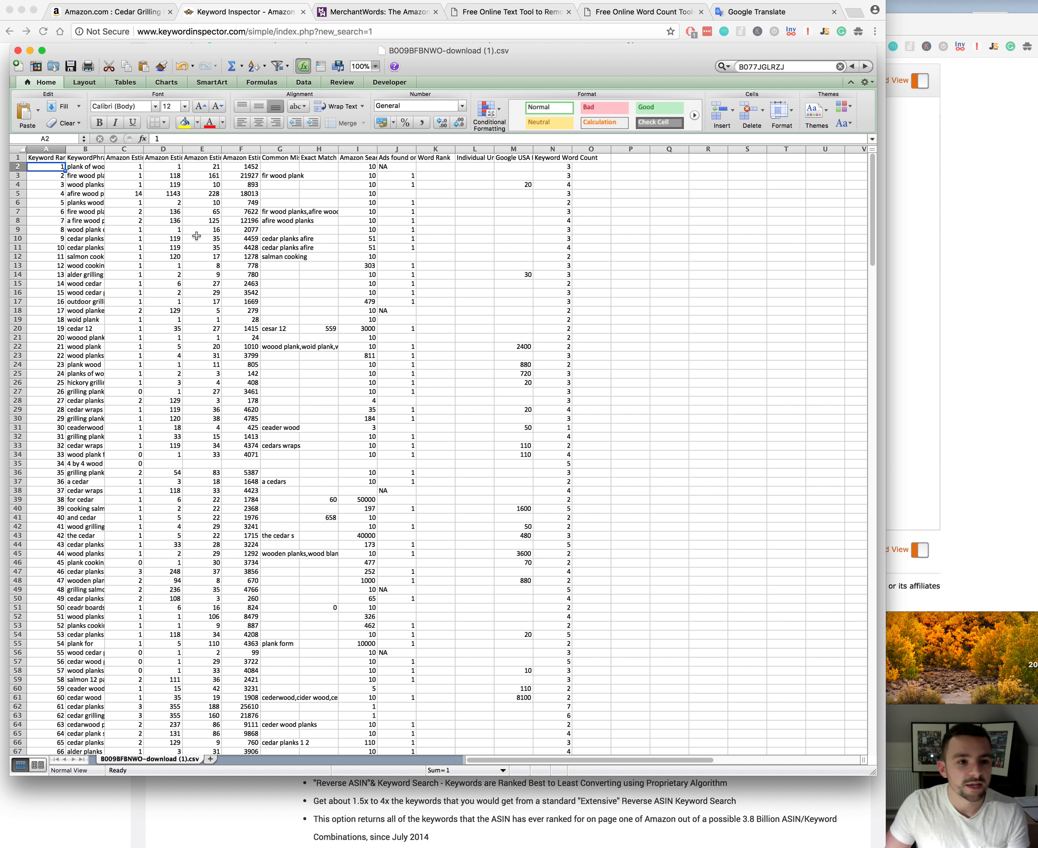
Step: Widen the KeywordPhrase column so that the phrases are easier to read
left_click(171, 203)
left_click_drag(104, 150, 136, 151)
left_click(99, 220)
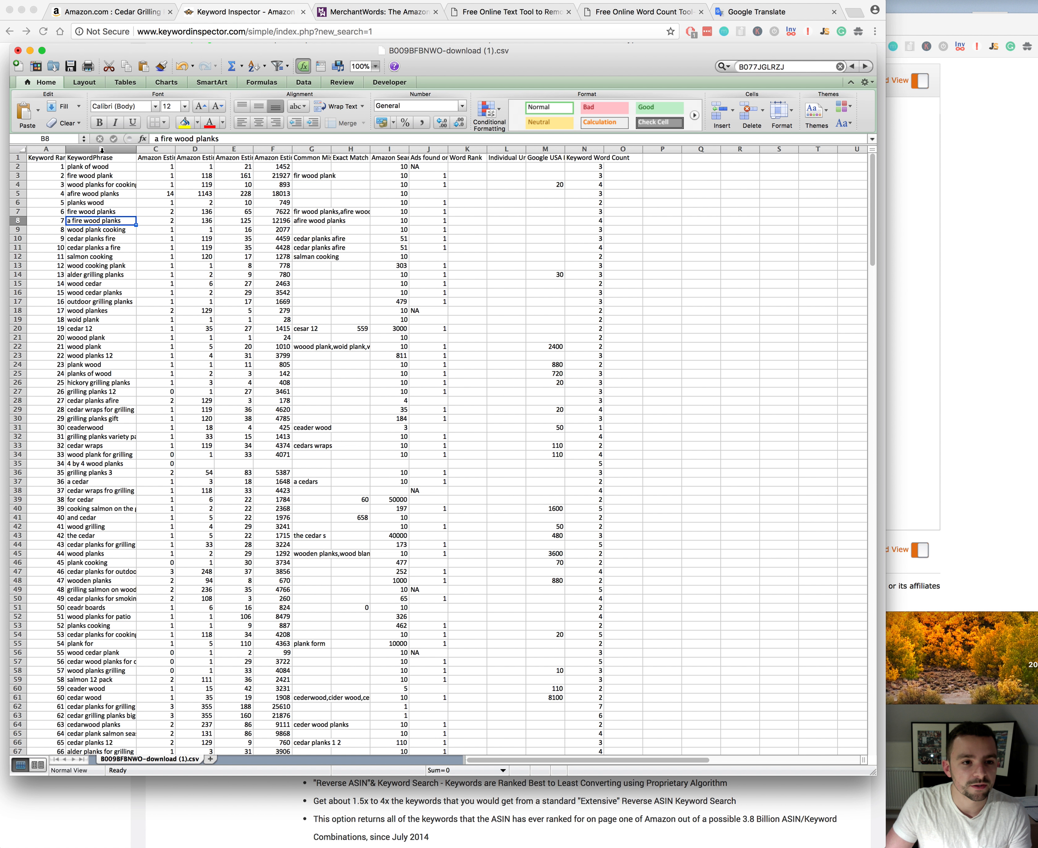
left_click(102, 150)
left_click(99, 202)
Step: Delete the Keyword Rank column from the sheet
left_click(46, 149)
right_click(50, 150)
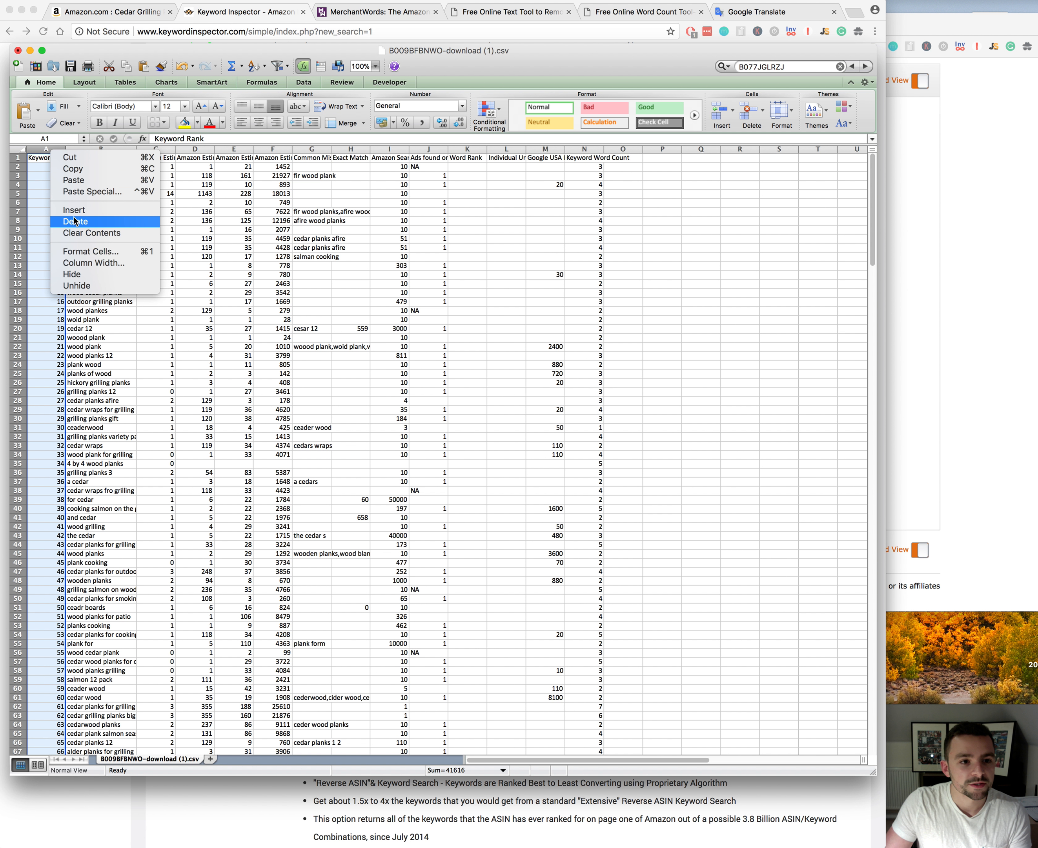
left_click(75, 221)
Step: Delete columns B to D, the Amazon estimates between KeywordPhrase and Amazon Estimated Past Month Search Volume
left_click(124, 159)
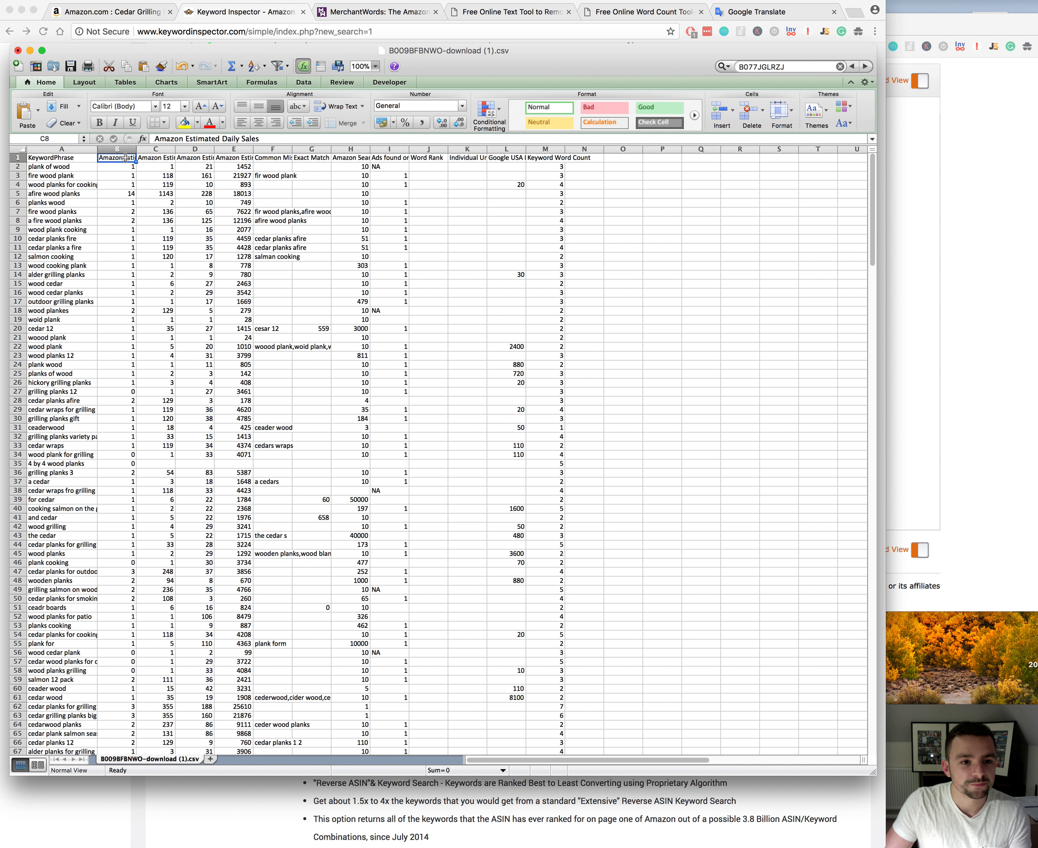
left_click(160, 158)
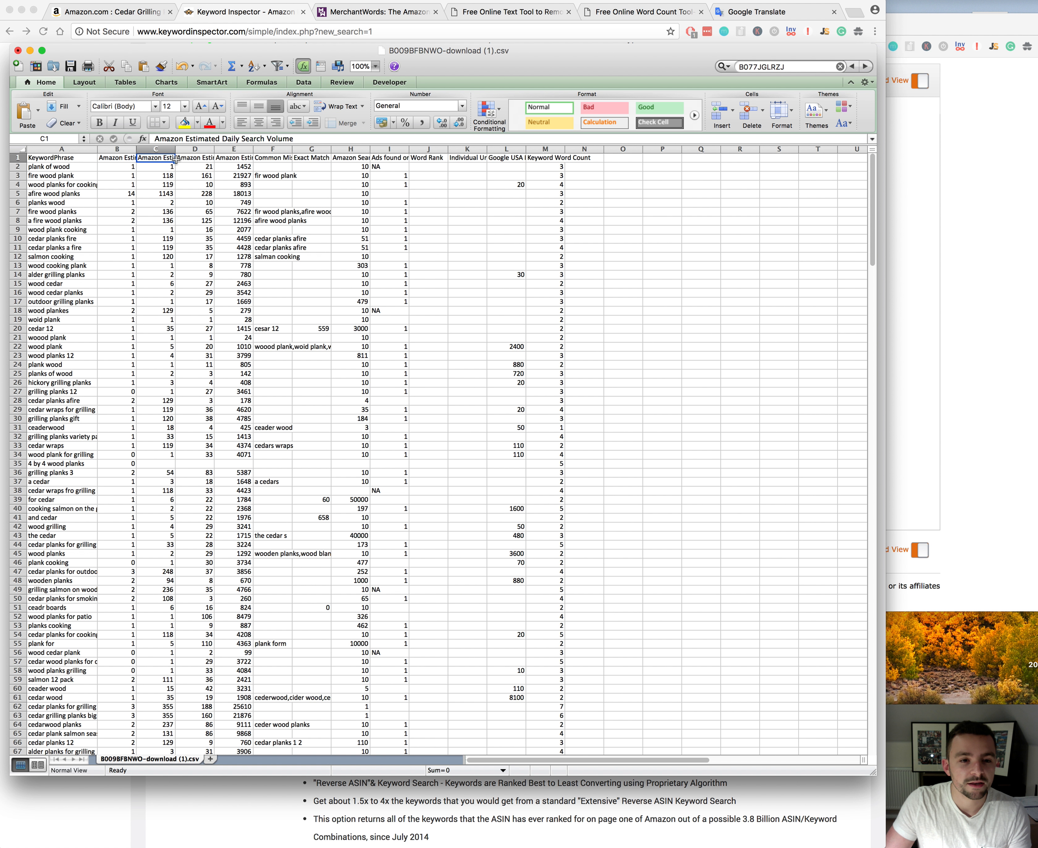
left_click(193, 159)
left_click_drag(117, 149, 195, 149)
right_click(156, 149)
left_click(181, 218)
left_click(117, 149)
left_click(116, 157)
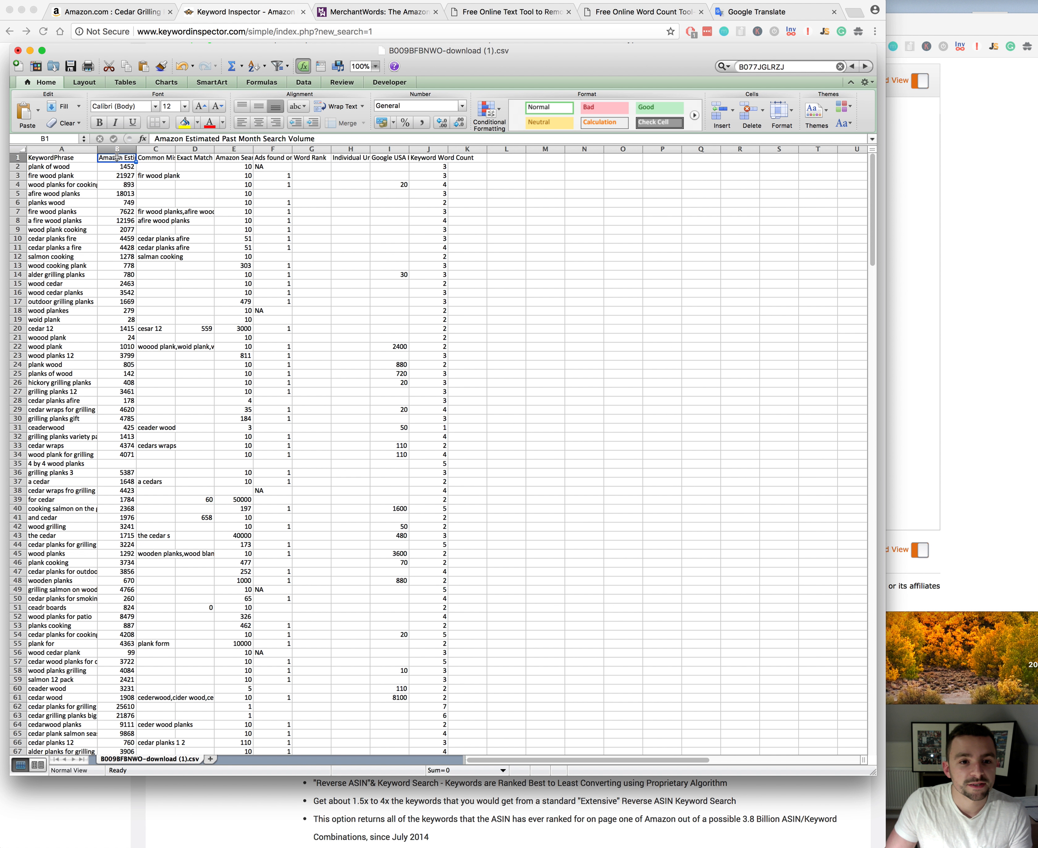
left_click(149, 192)
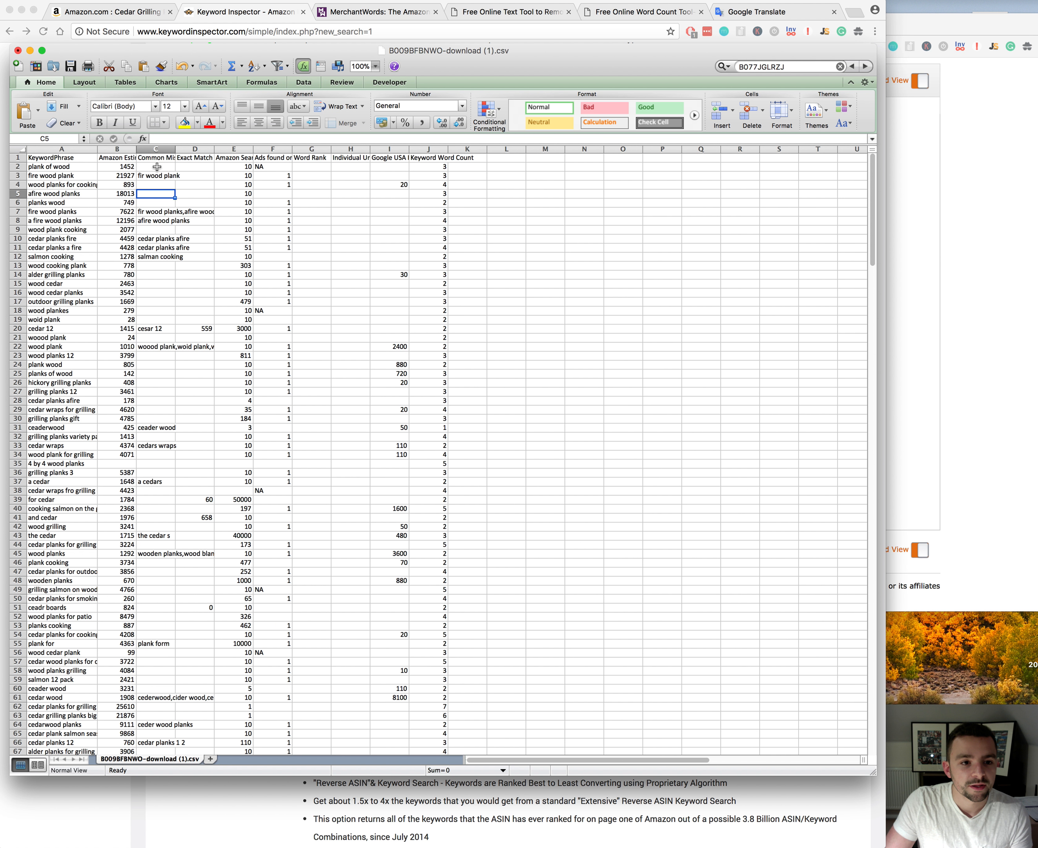
Step: Delete columns D to J, from Exact Match Product Count through Keyword Word Count
left_click_drag(197, 148, 346, 148)
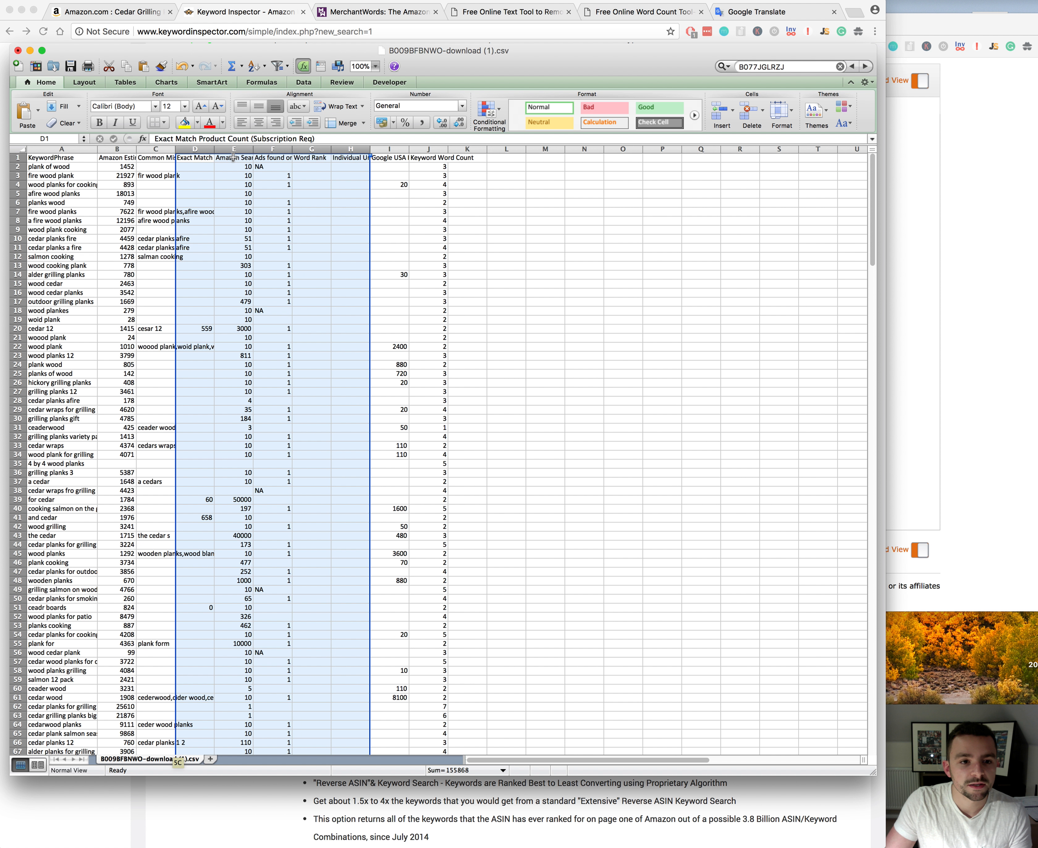
left_click(234, 158)
left_click_drag(196, 149, 430, 151)
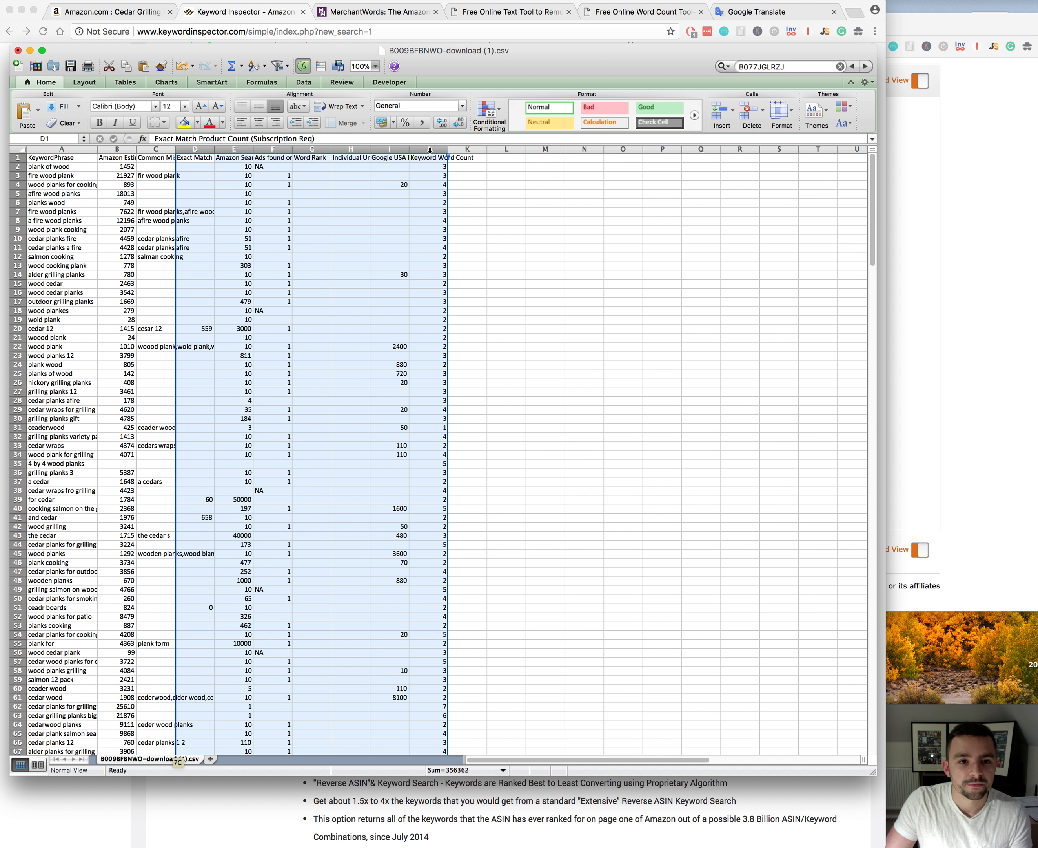
right_click(430, 150)
left_click(448, 224)
left_click(233, 211)
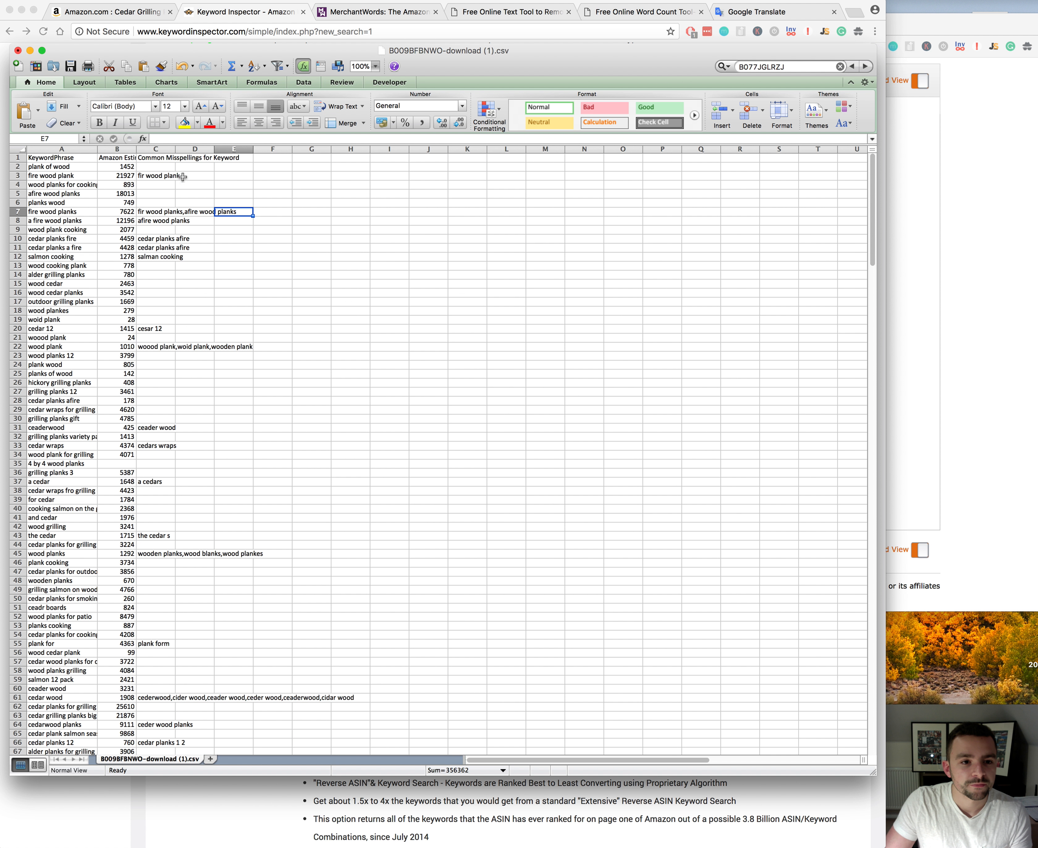
Step: Move the Common Misspellings for Keyword column from column C to column H
left_click(162, 148)
key("super+x")
left_click(350, 148)
key("super+v")
left_click(274, 247)
left_click(273, 212)
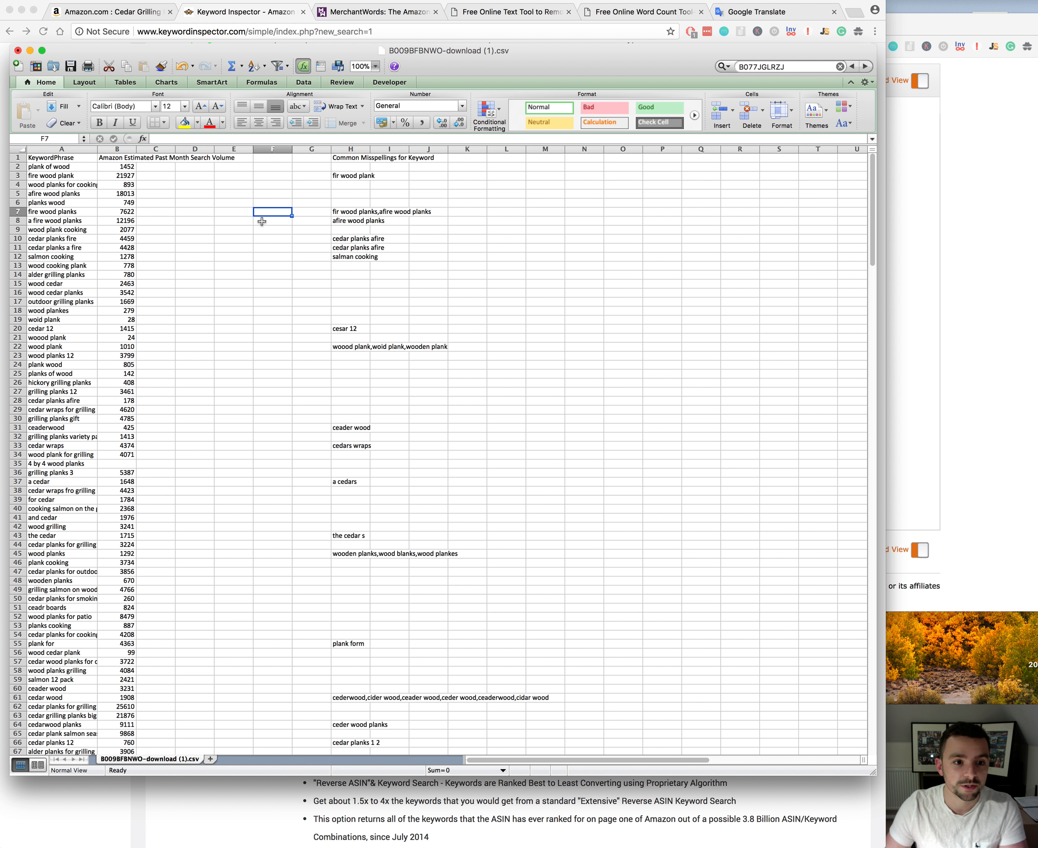
Step: Delete rows 87 to 114, which have no keyword phrase, and check the remaining rows for further gaps
scroll(297, 326, "down", 4)
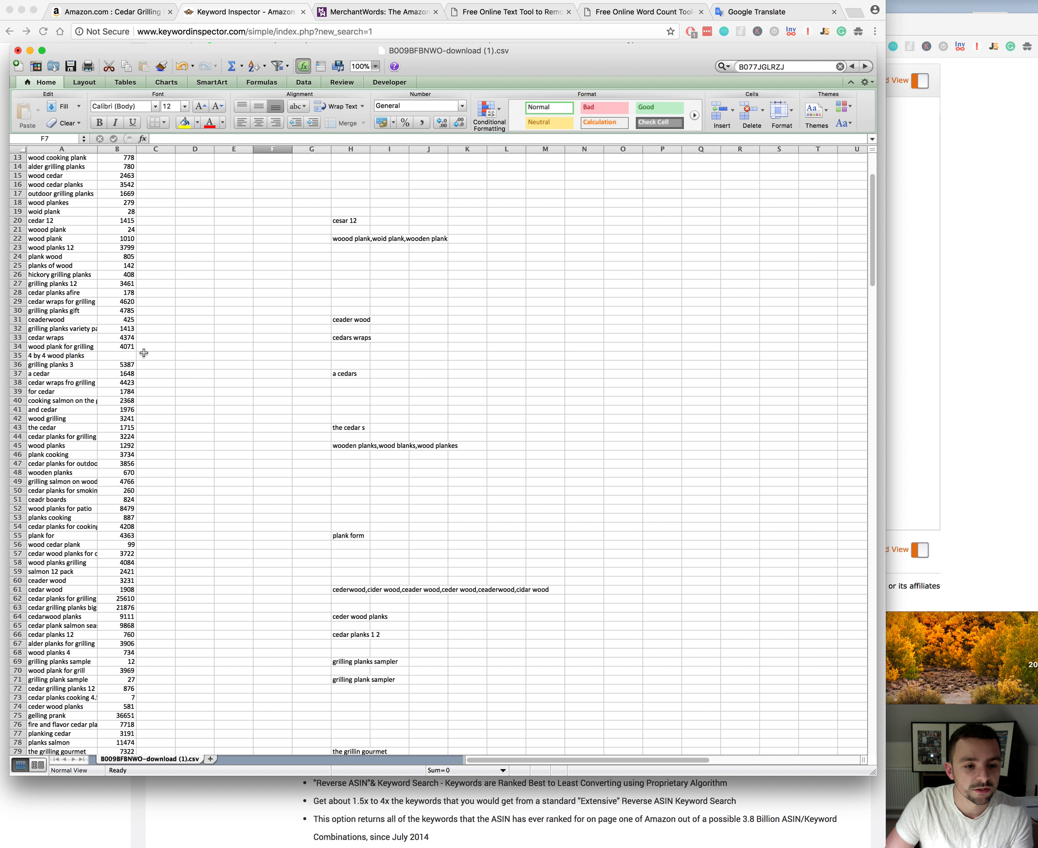
scroll(143, 352, "down", 15)
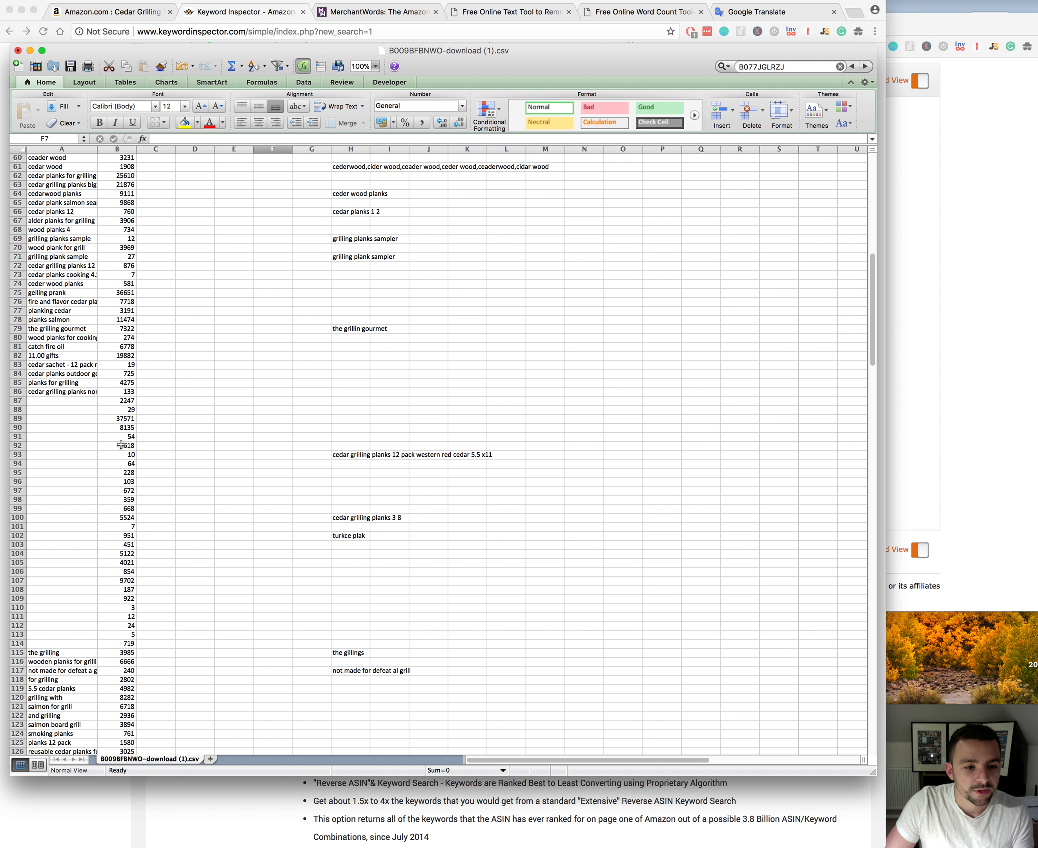
left_click(60, 400)
left_click_drag(18, 400, 16, 643)
right_click(17, 642)
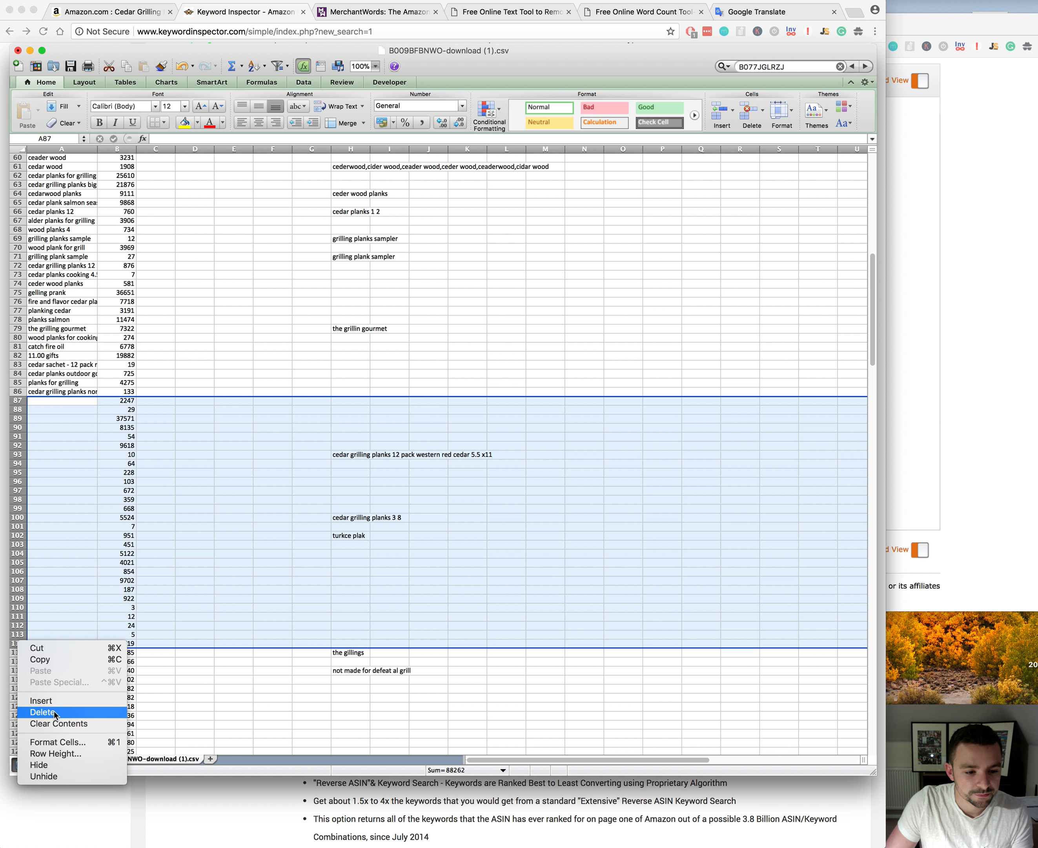
left_click(55, 711)
left_click(158, 464)
scroll(155, 515, "down", 3)
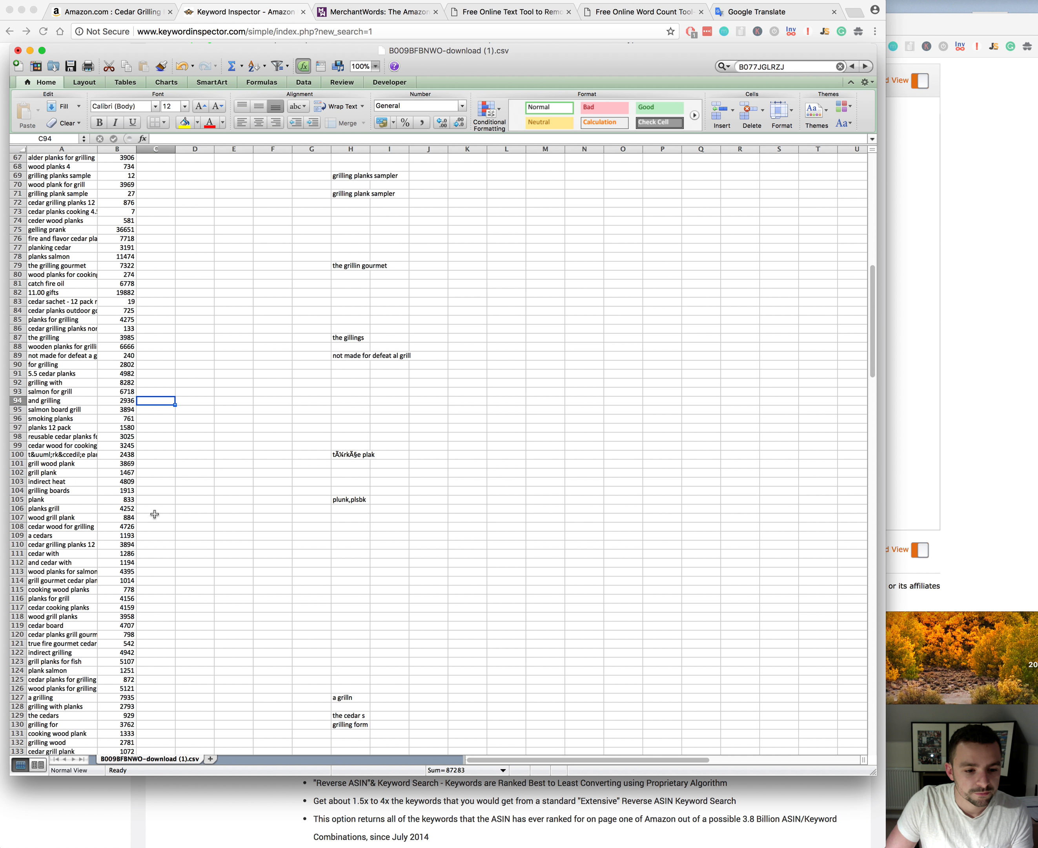
scroll(154, 515, "down", 20)
scroll(155, 514, "down", 18)
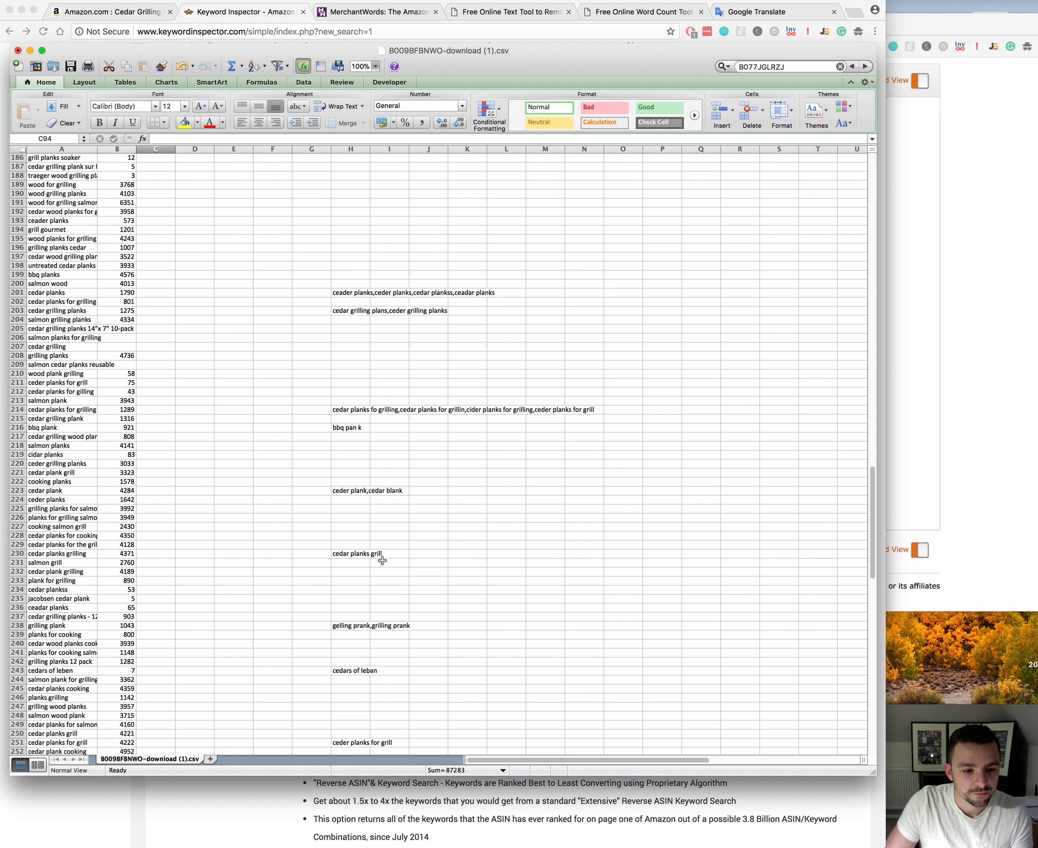
left_click_drag(876, 549, 875, 238)
left_click(237, 355)
left_click(153, 176)
Step: Make the header row of the keyword sheet bold
left_click(116, 148)
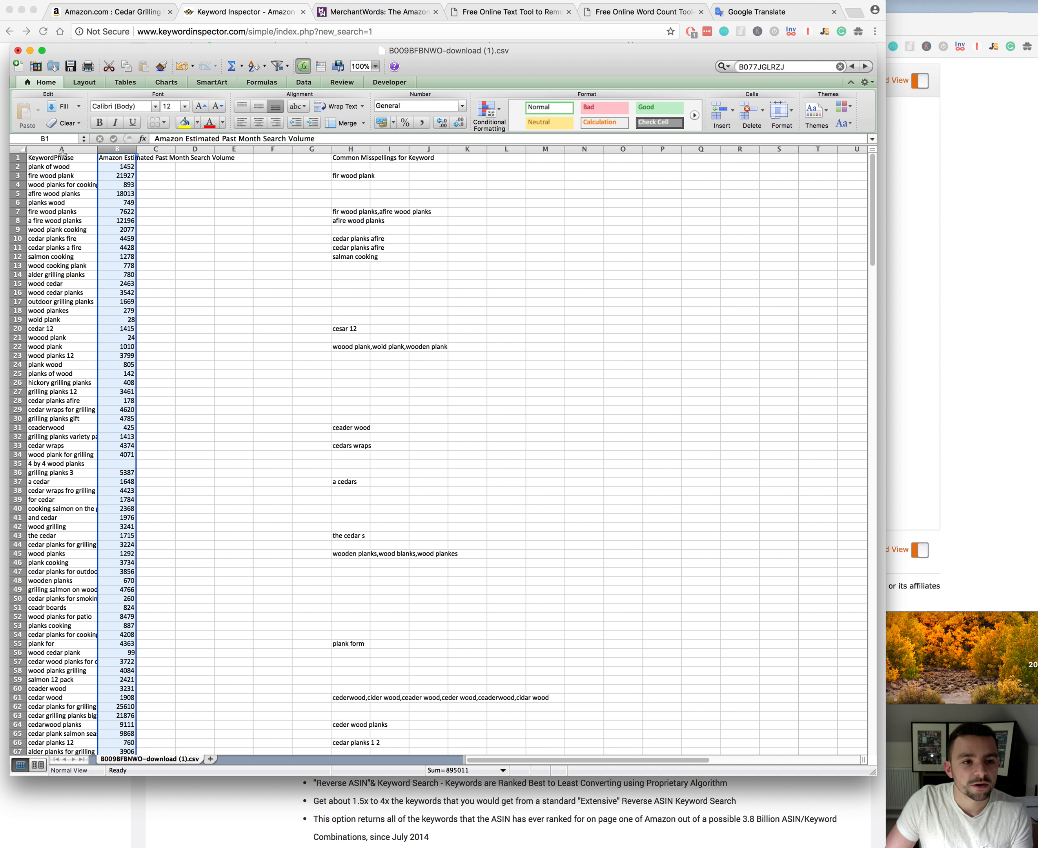
left_click(49, 157)
left_click(17, 156)
left_click(99, 122)
Step: Add a filter to the Amazon Estimated Past Month Search Volume column and sort it in descending order
left_click(116, 149)
left_click(288, 66)
left_click(280, 69)
left_click(278, 67)
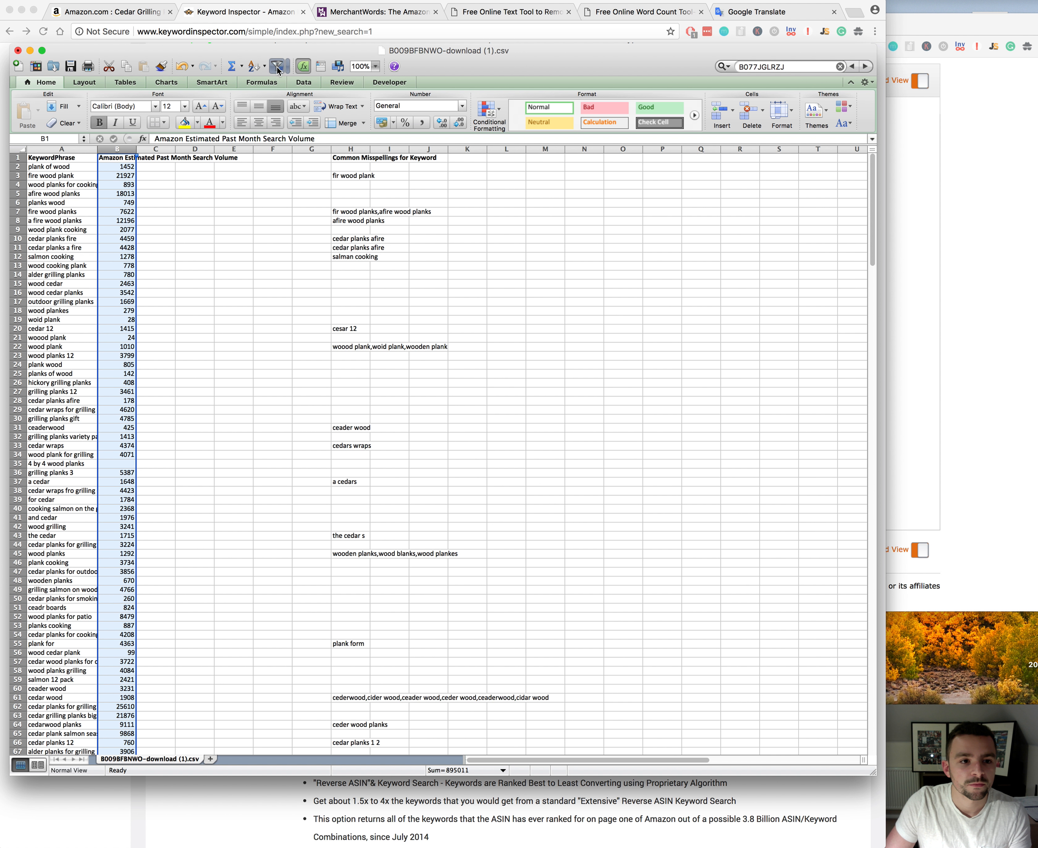
left_click(144, 159)
left_click(131, 158)
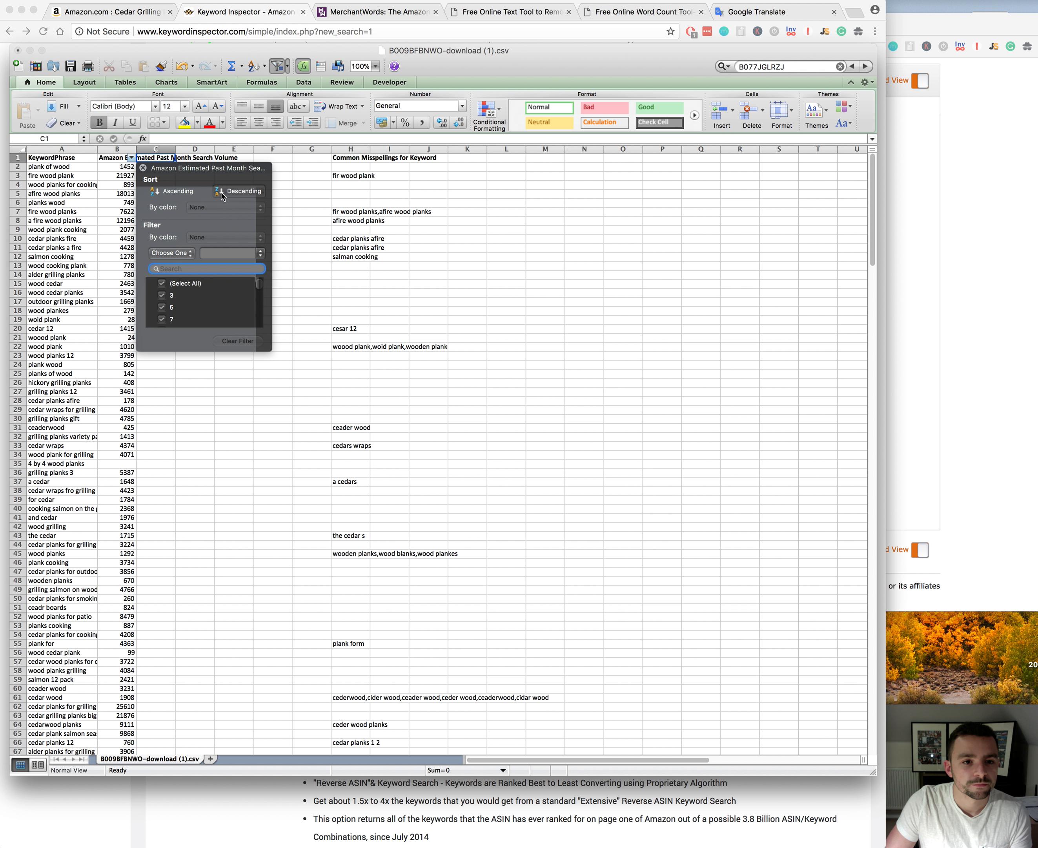
left_click(221, 192)
left_click(262, 371)
Step: Widen the KeywordPhrase and Amazon Estimated Past Month Search Volume columns
left_click_drag(97, 149, 132, 149)
left_click_drag(170, 149, 183, 149)
left_click(80, 166)
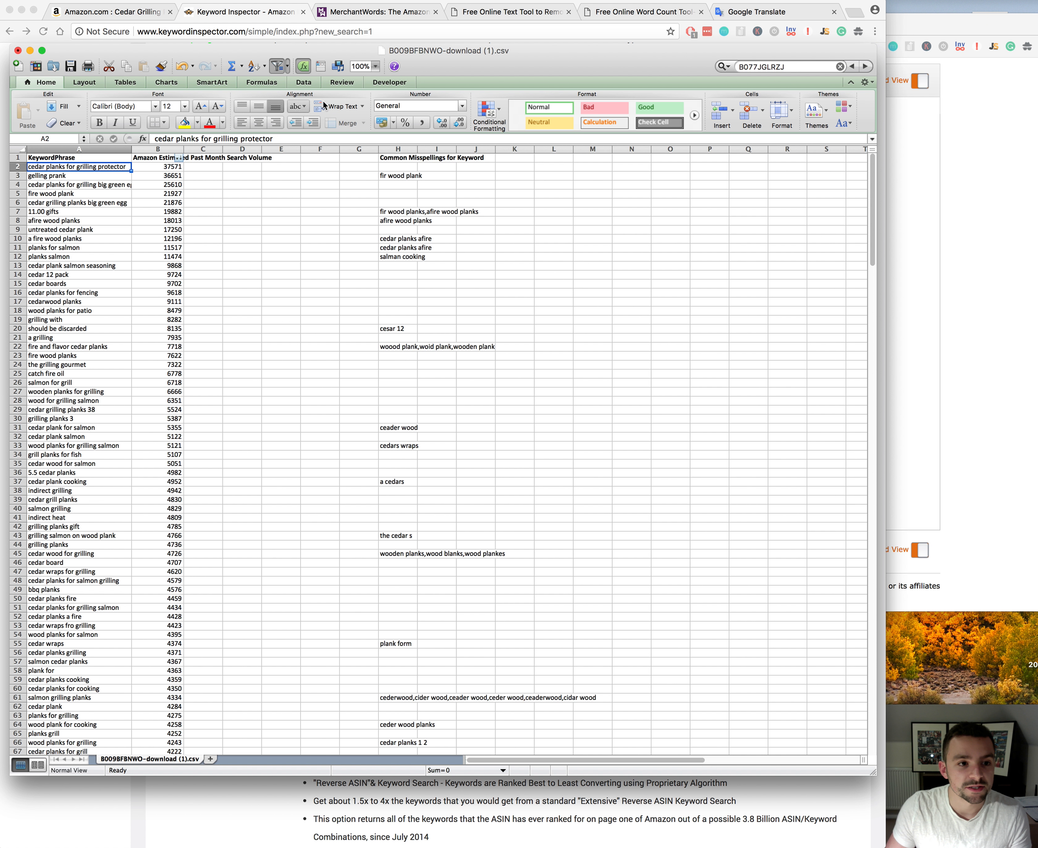
Step: Switch to MerchantWords in the browser and run a keyword search for "grilling planks"
left_click_drag(478, 51, 389, 48)
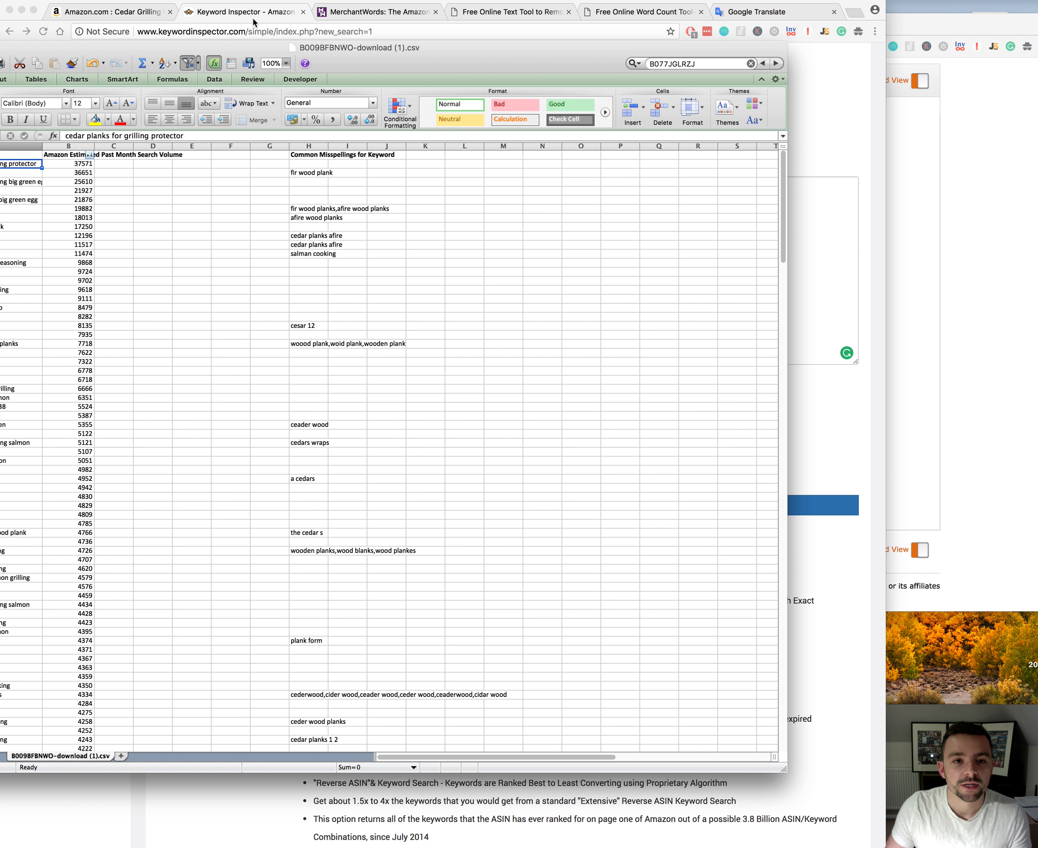
left_click(253, 19)
left_click(364, 12)
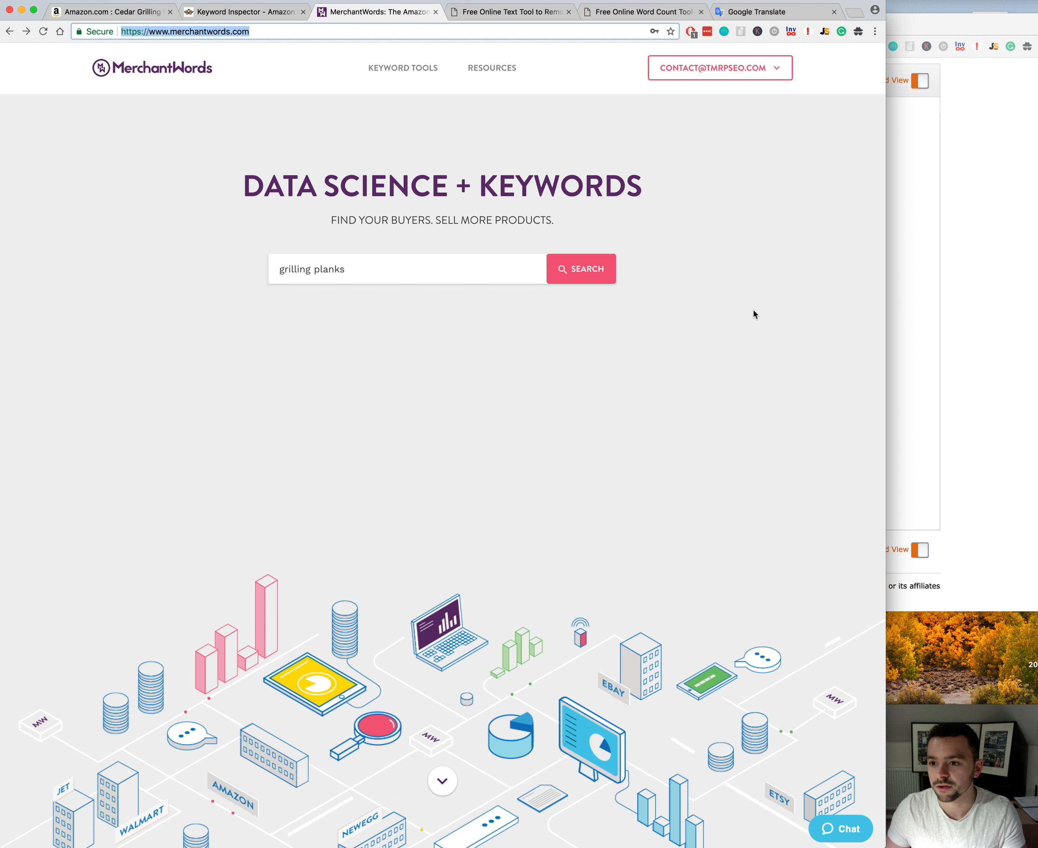
left_click(584, 270)
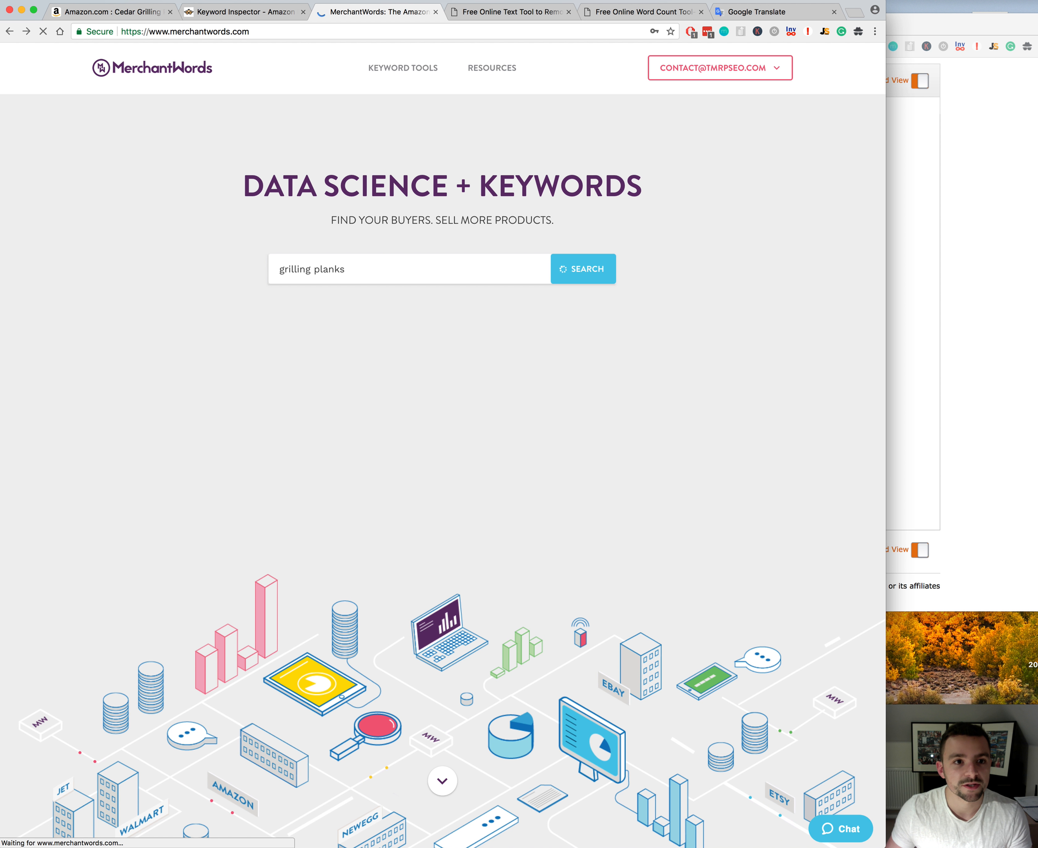
Step: Return to the Amazon product page and highlight "Grilling Planks" in the product title
left_click(126, 15)
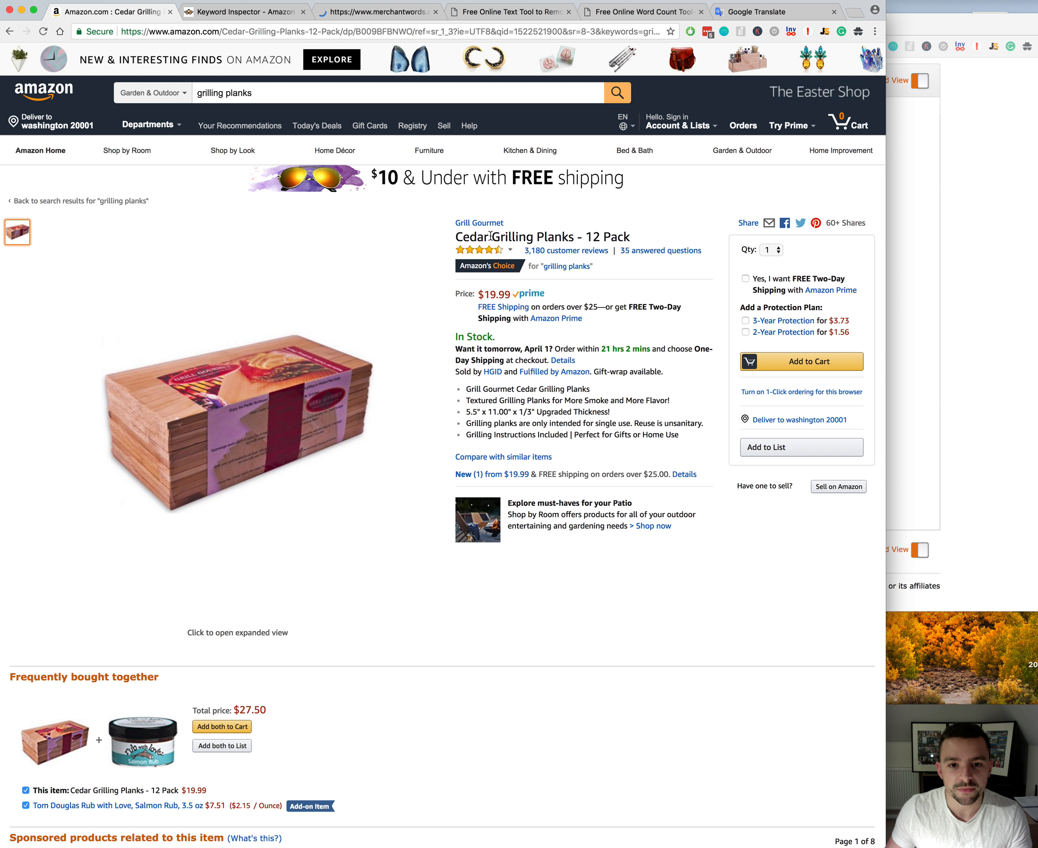
left_click_drag(494, 239, 574, 235)
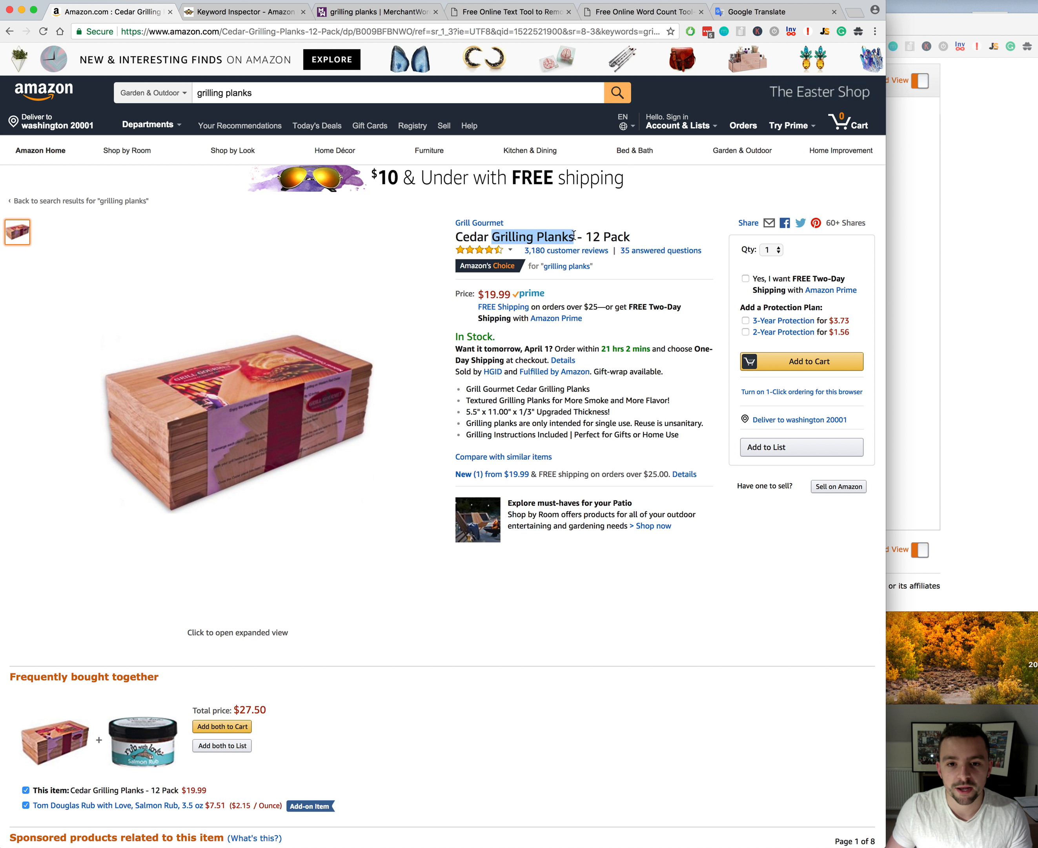
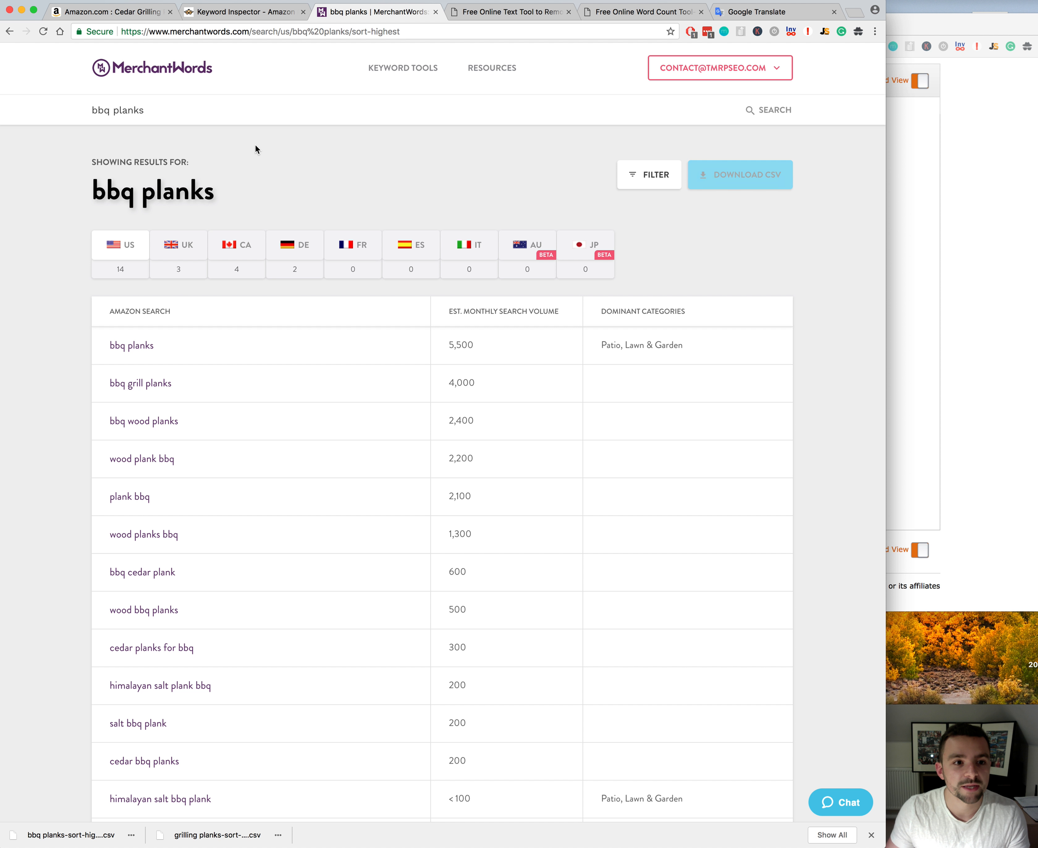
Step: Run a MerchantWords search for "wood food planks" and download the results as CSV
left_click_drag(171, 112, 45, 109)
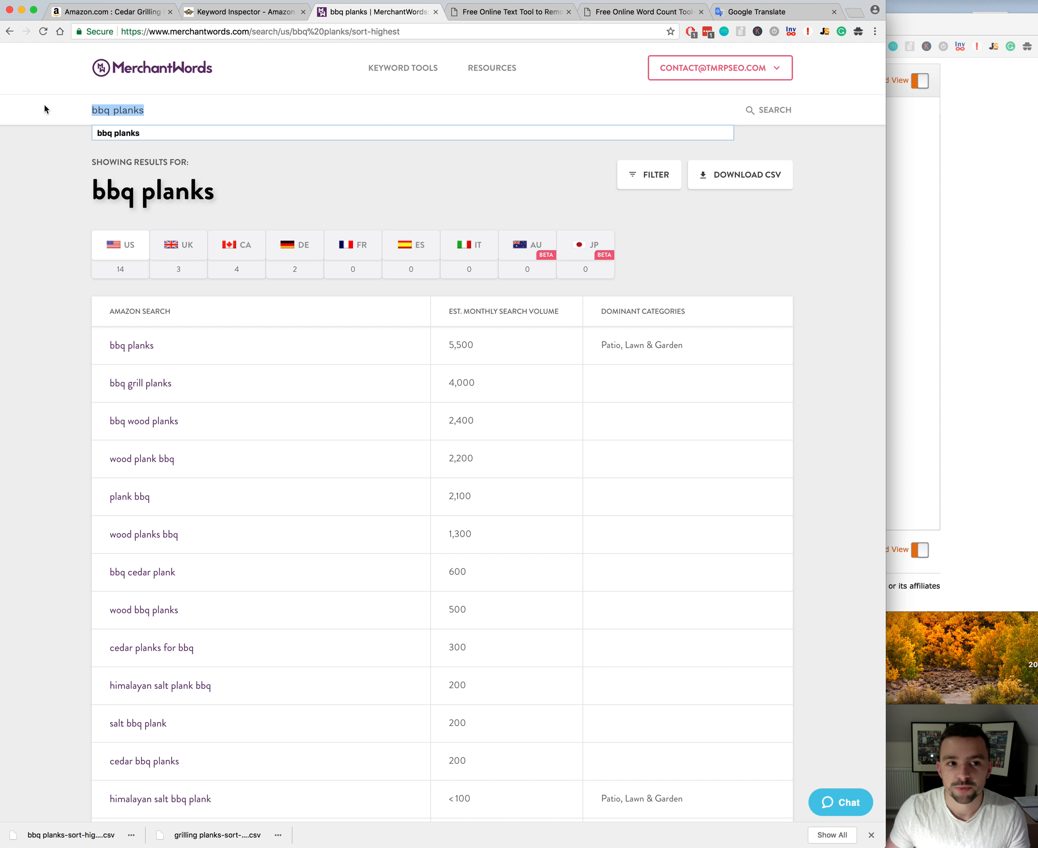
type("wood food planks")
left_click(774, 110)
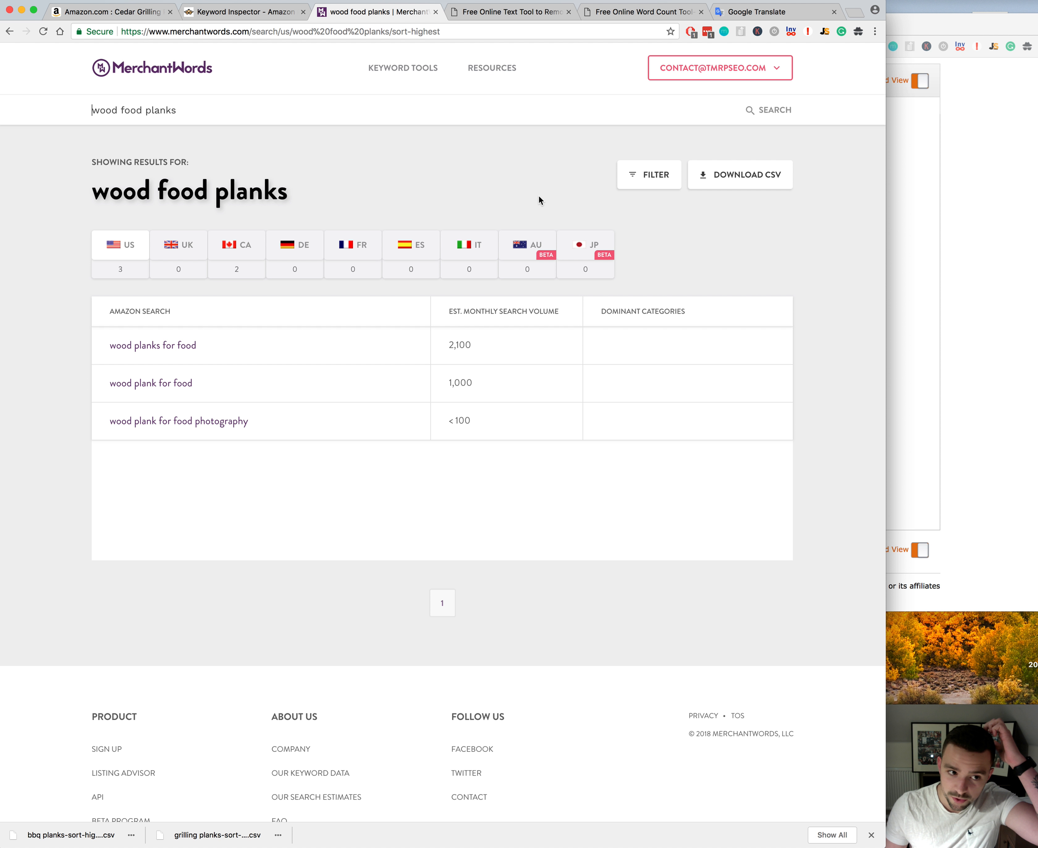
left_click(761, 176)
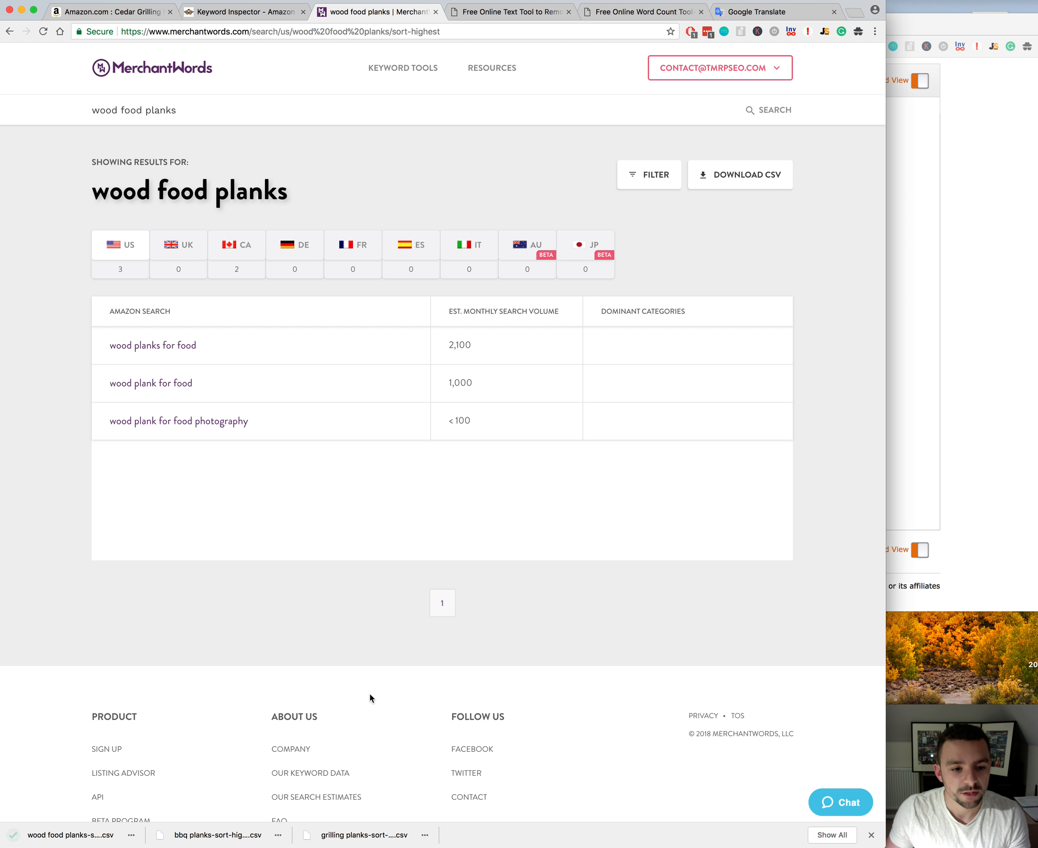
Step: Open the downloaded grilling planks, bbq planks and wood food planks CSV files and arrange their windows so the data is reachable
left_click(384, 841)
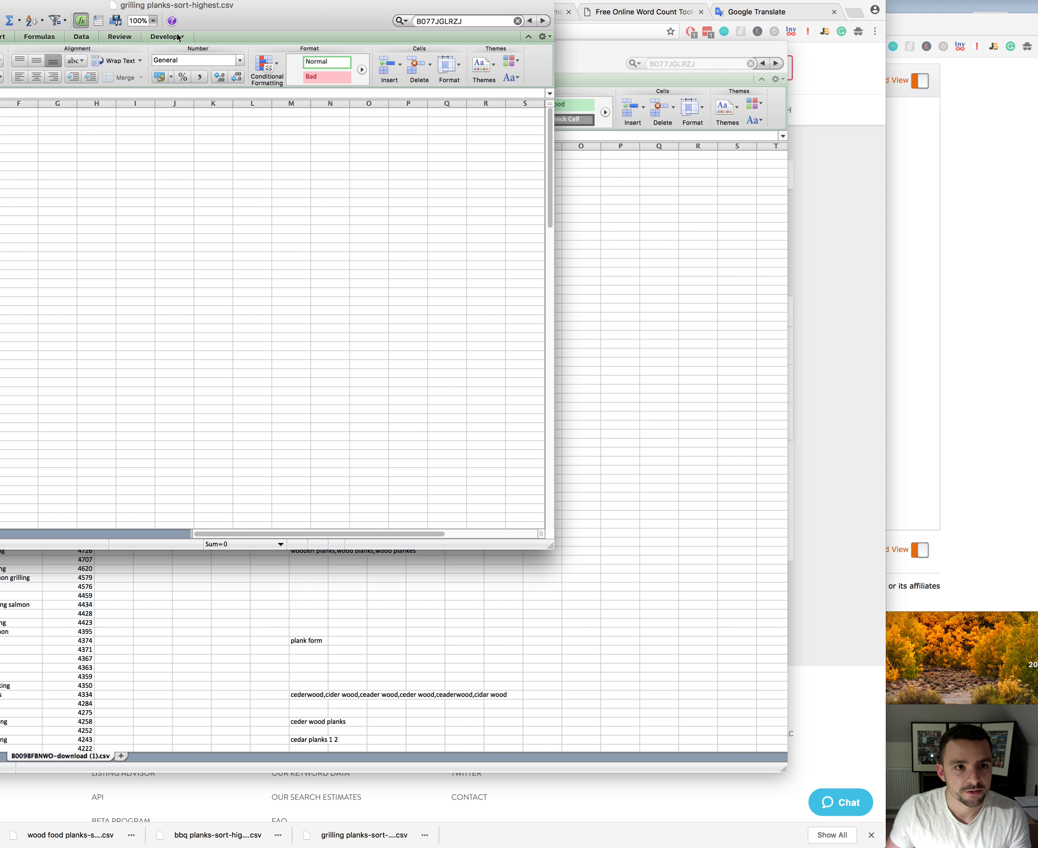
left_click_drag(138, 8, 747, 73)
left_click(217, 836)
left_click_drag(138, 7, 862, 237)
left_click(71, 836)
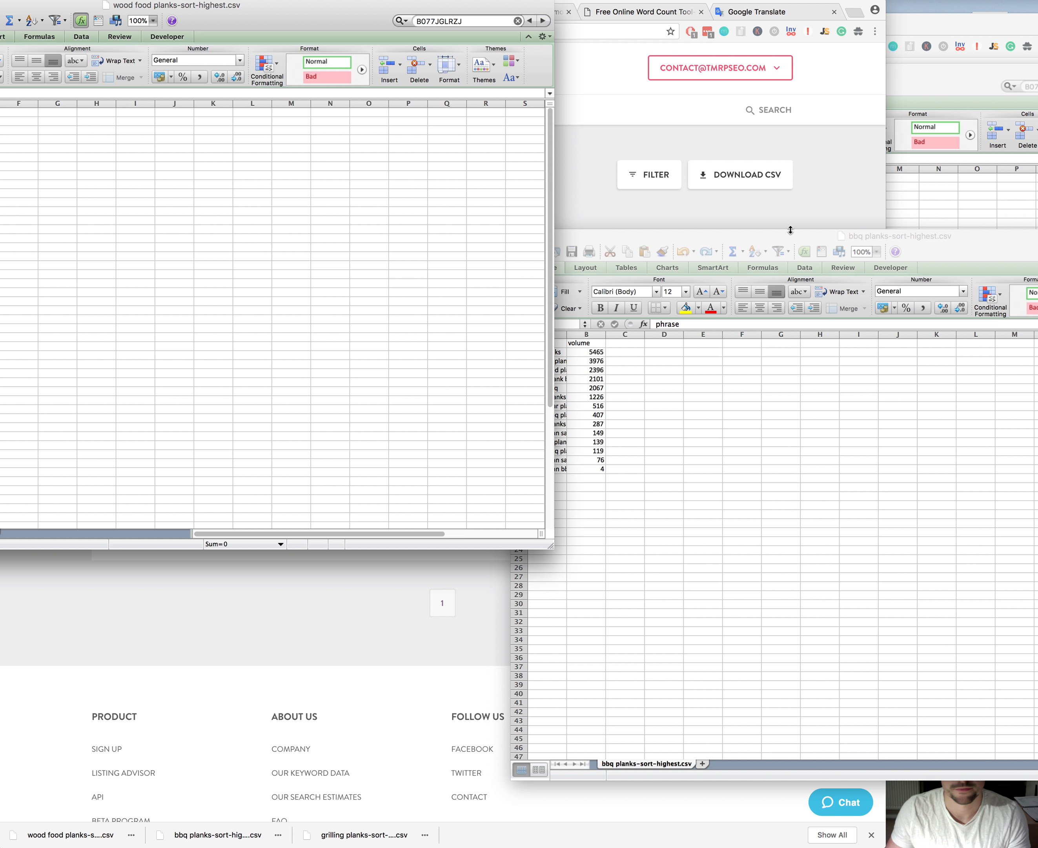
left_click_drag(282, 7, 295, 287)
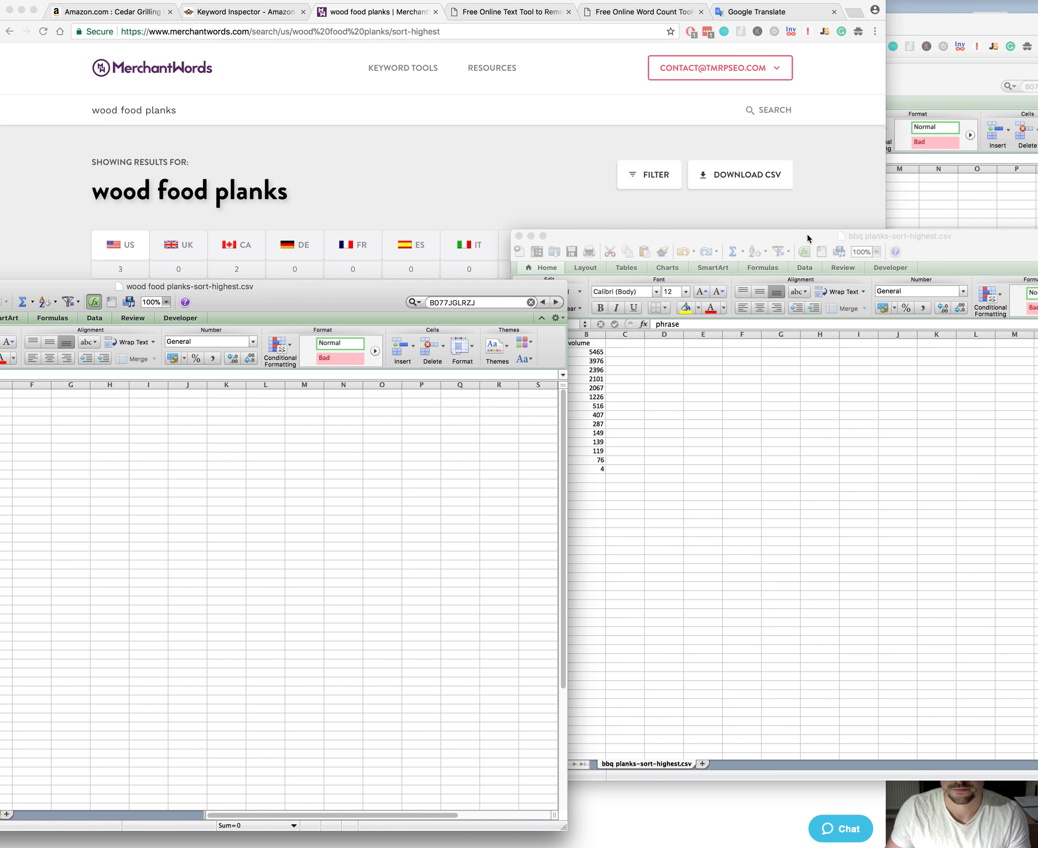
left_click_drag(809, 239, 793, 84)
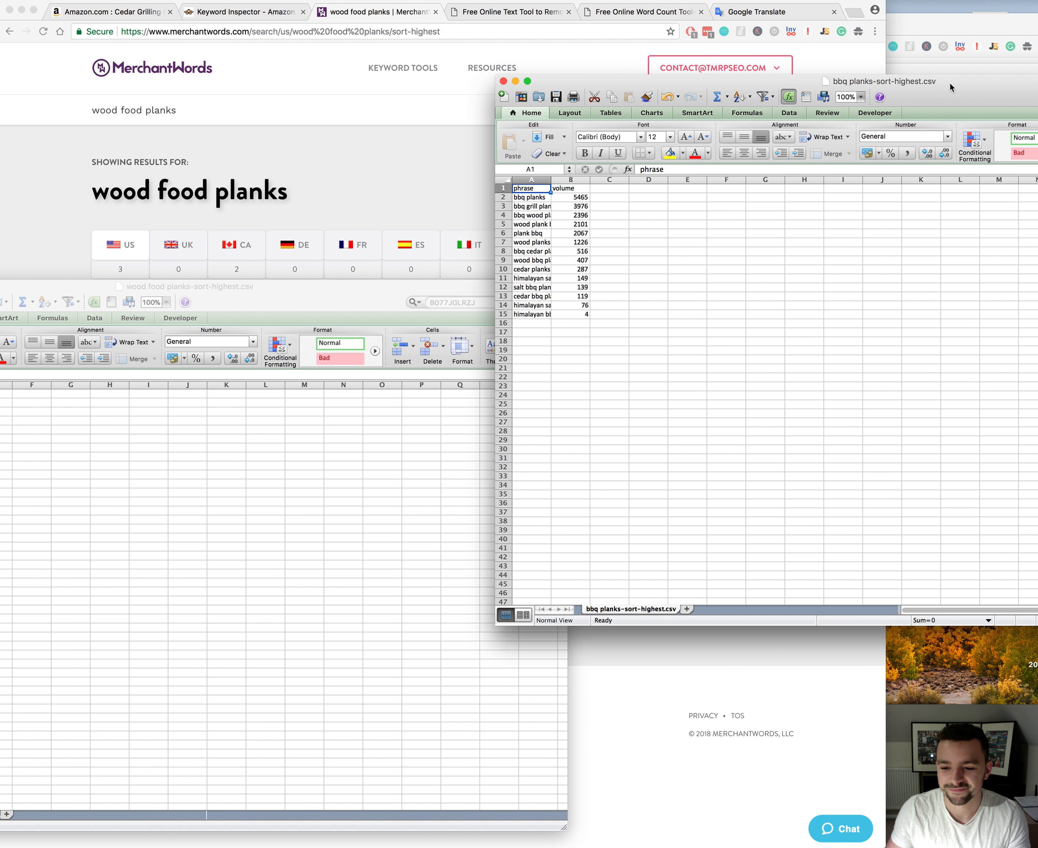
left_click_drag(950, 87, 1035, 79)
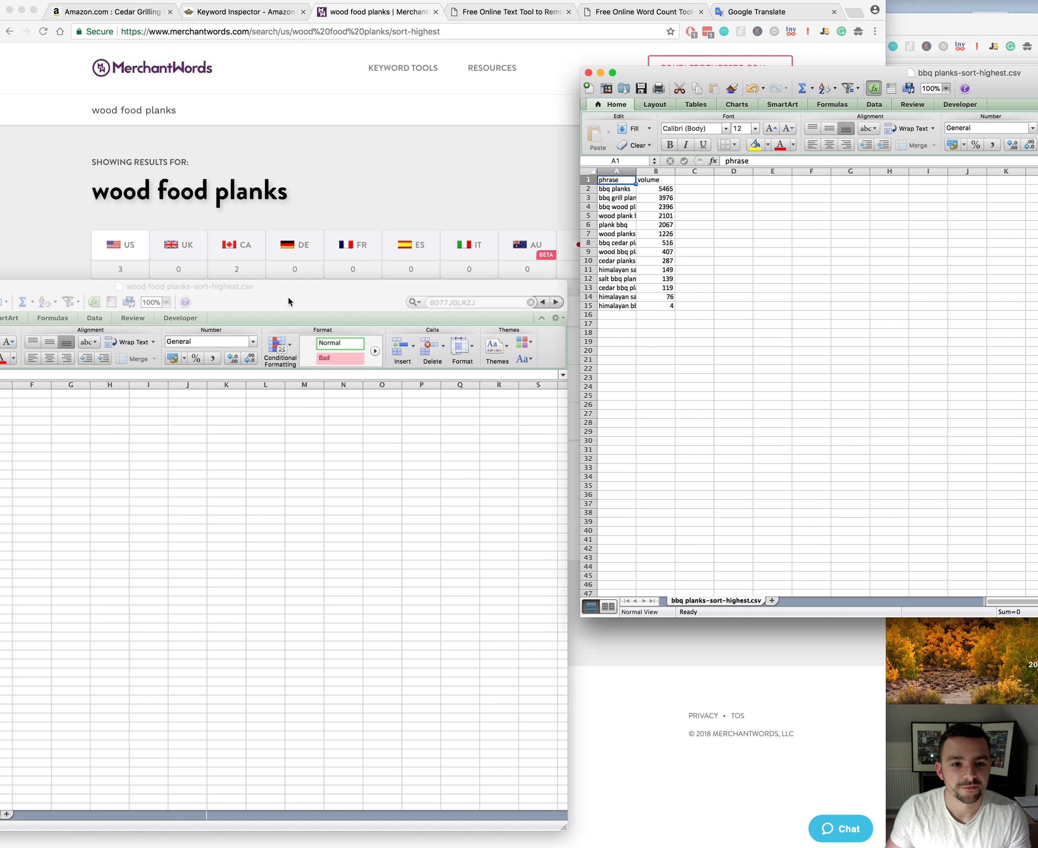
left_click_drag(372, 293, 827, 249)
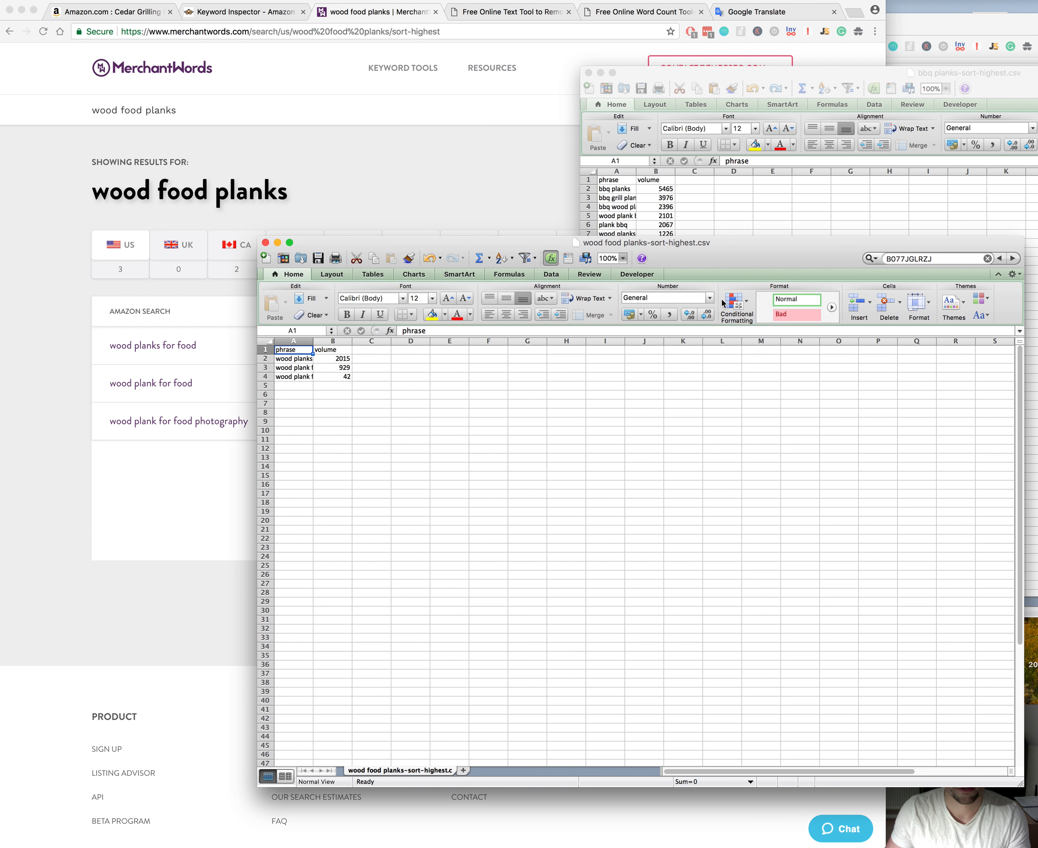
Step: Copy the three keyword rows with volumes from wood food planks-sort-highest.csv and paste them below the last row of bbq planks-sort-highest.csv
left_click(402, 407)
left_click_drag(294, 376, 341, 359)
key("super+c")
left_click_drag(720, 249, 302, 161)
left_click(569, 271)
left_click(617, 319)
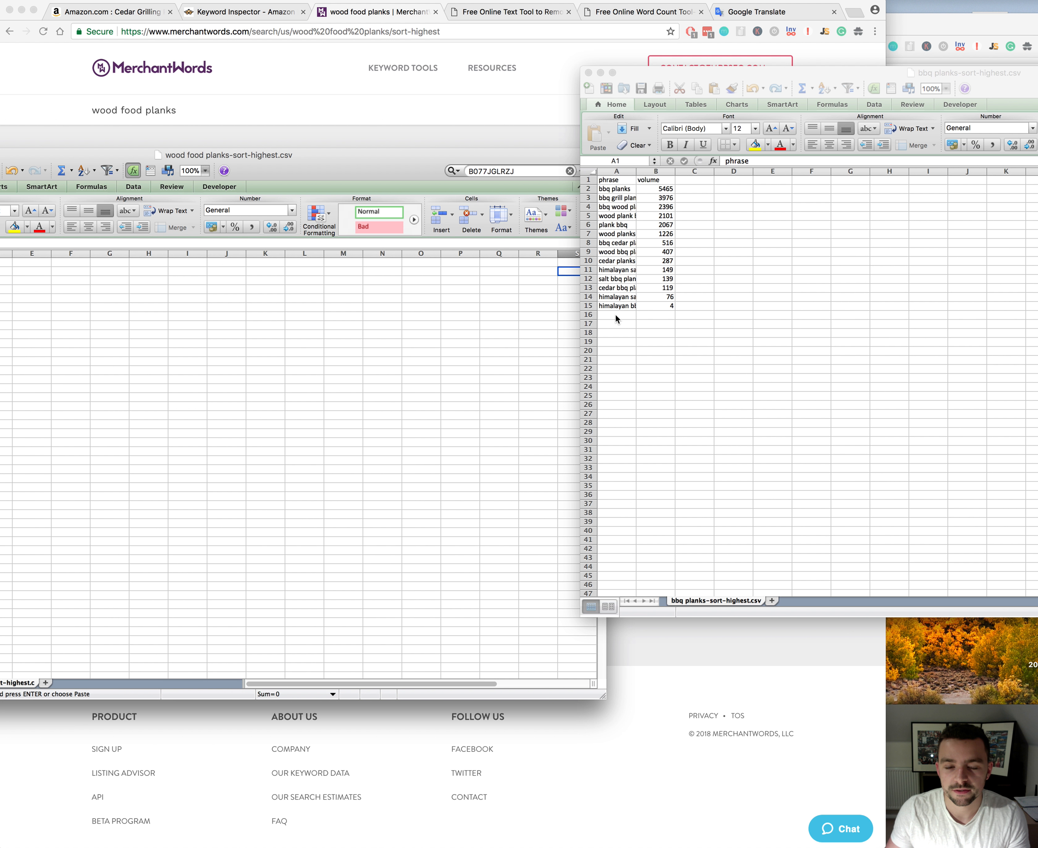
left_click(629, 314)
key("super+v")
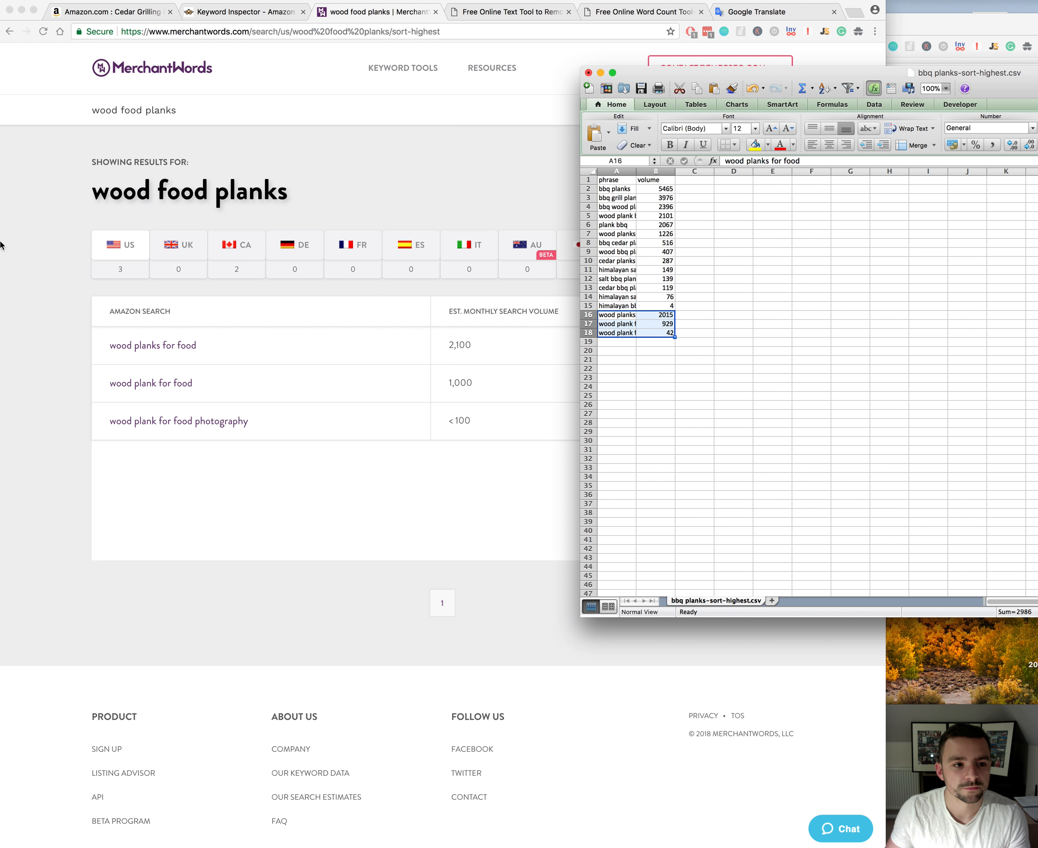
Step: Uncover the grilling planks spreadsheet behind the browser, move it beside the bbq planks window, and widen the browser window again
left_click(2, 245)
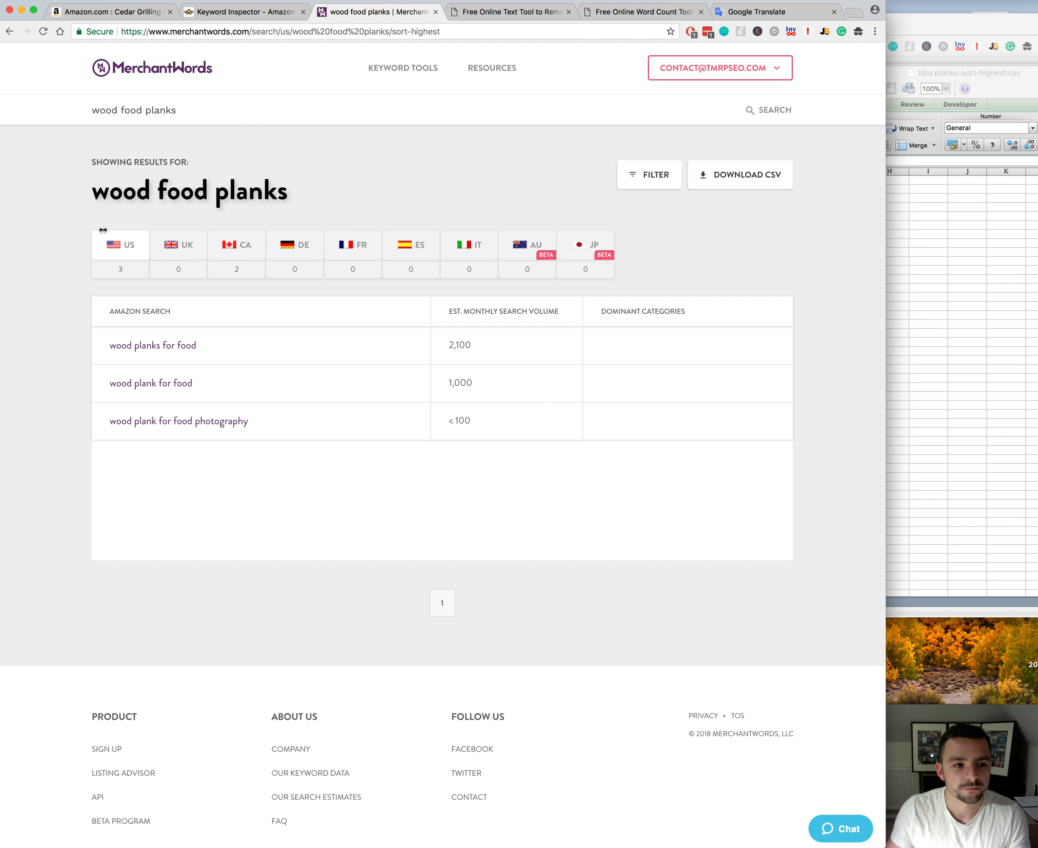
left_click_drag(103, 229, 459, 232)
left_click(445, 242)
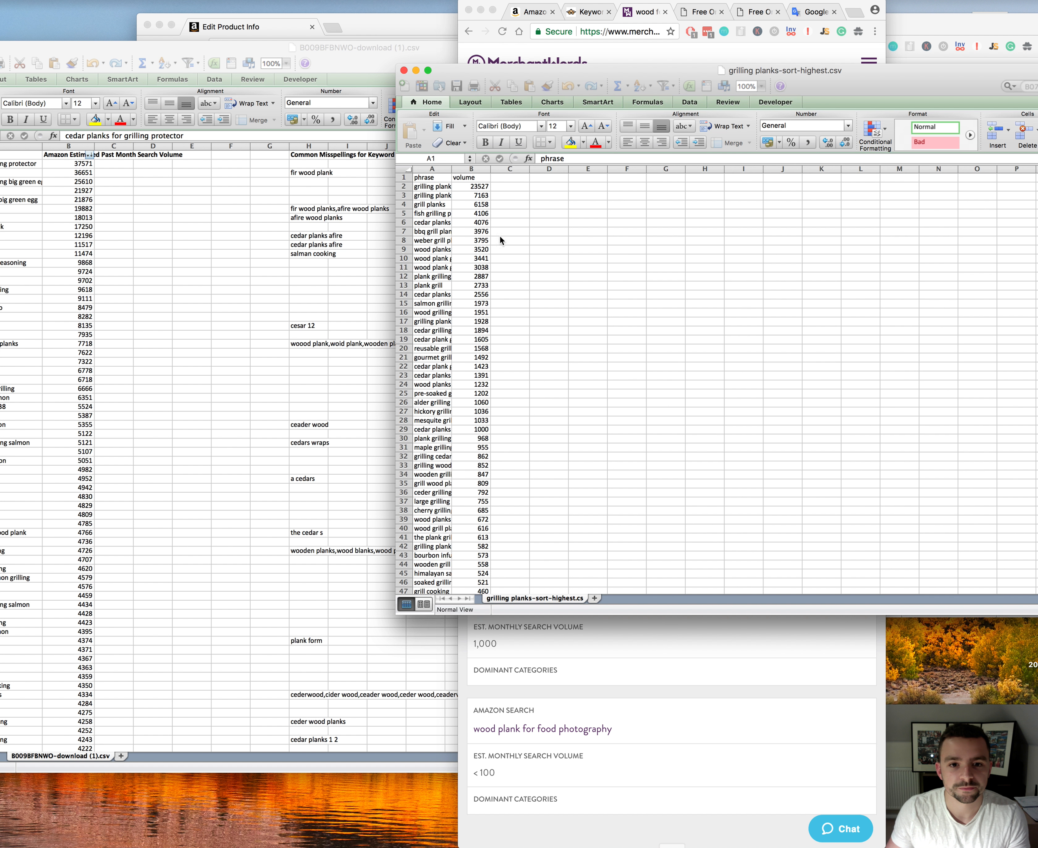
left_click_drag(548, 70, 736, 155)
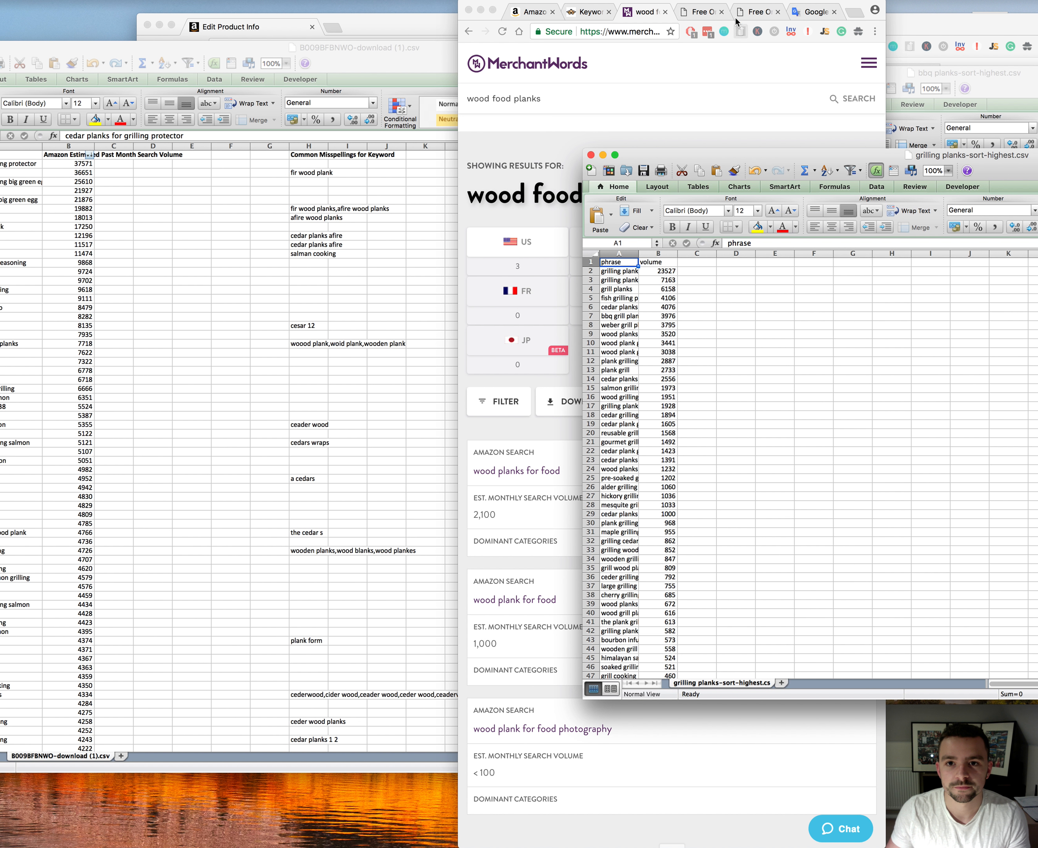
left_click(458, 171)
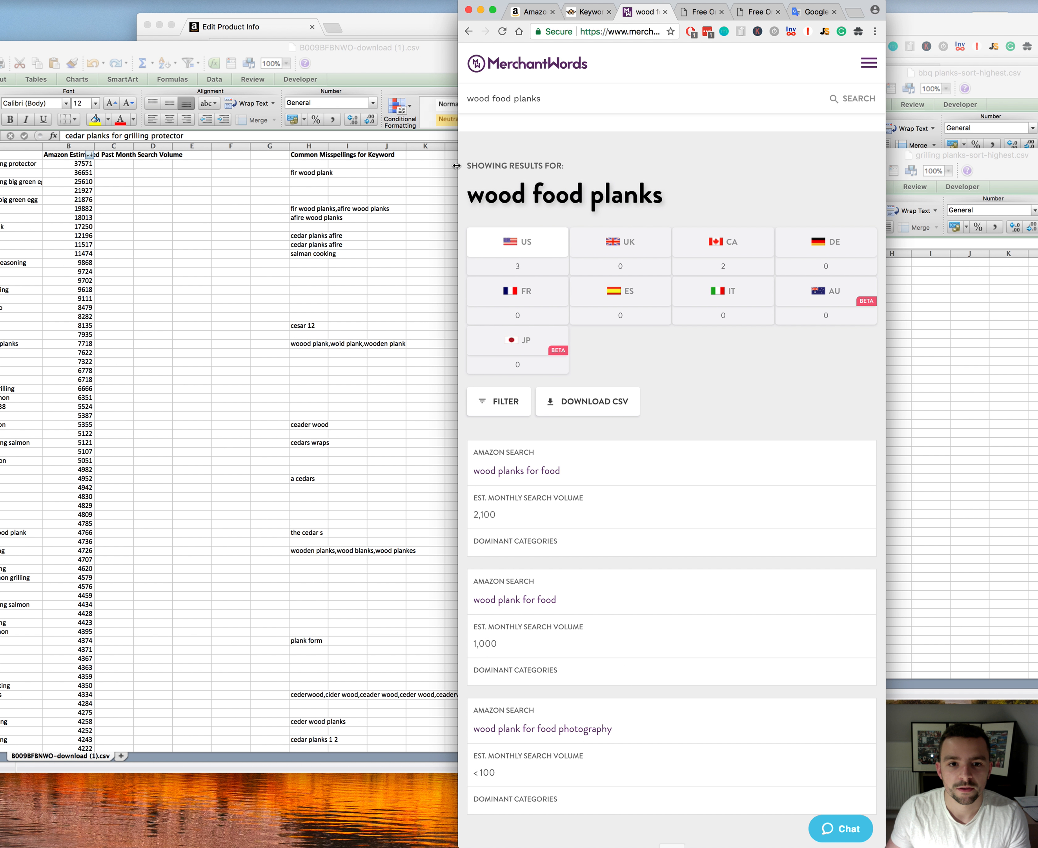
left_click_drag(458, 168, 23, 140)
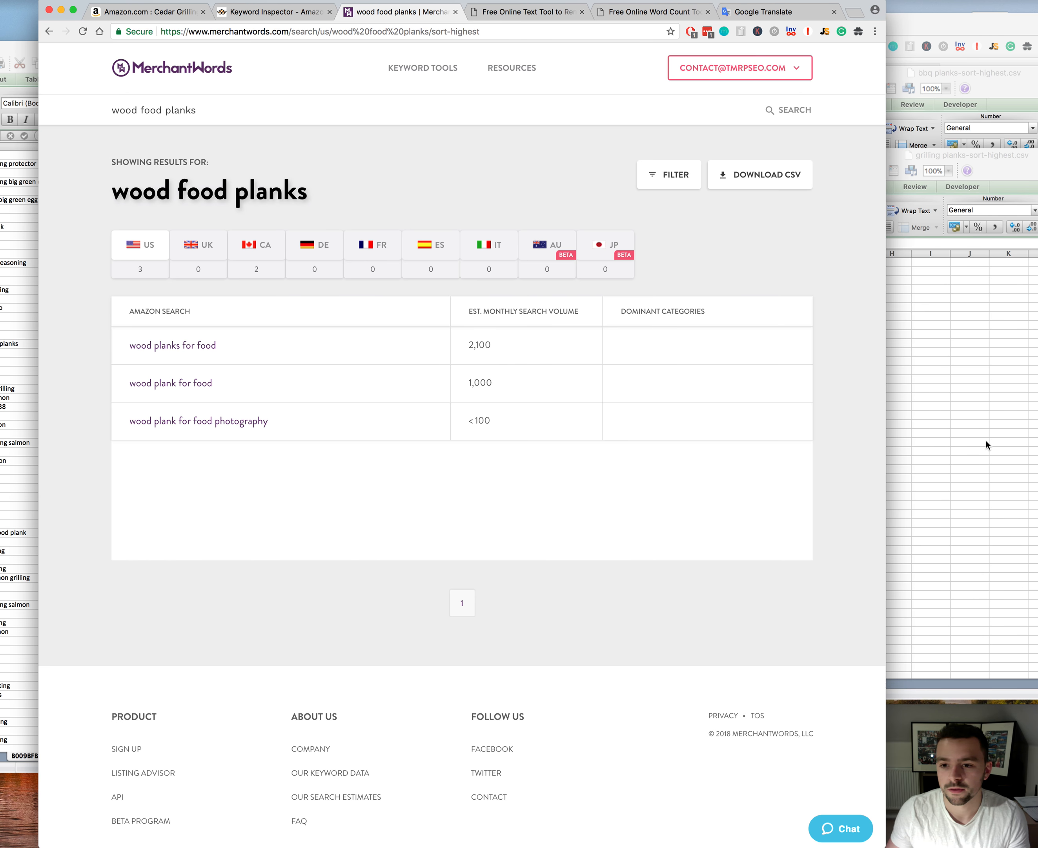
Step: Place the grilling planks spreadsheet in front and copy the combined keyword rows from bbq planks-sort-highest.csv
left_click(985, 442)
left_click_drag(937, 146, 614, 191)
left_click(964, 222)
key("super+c")
Step: Paste the copied bbq keyword rows below the last entry in grilling planks-sort-highest.csv
left_click(477, 543)
left_click_drag(598, 319, 563, 94)
scroll(609, 360, "down", 3)
scroll(610, 396, "down", 7)
left_click(740, 114)
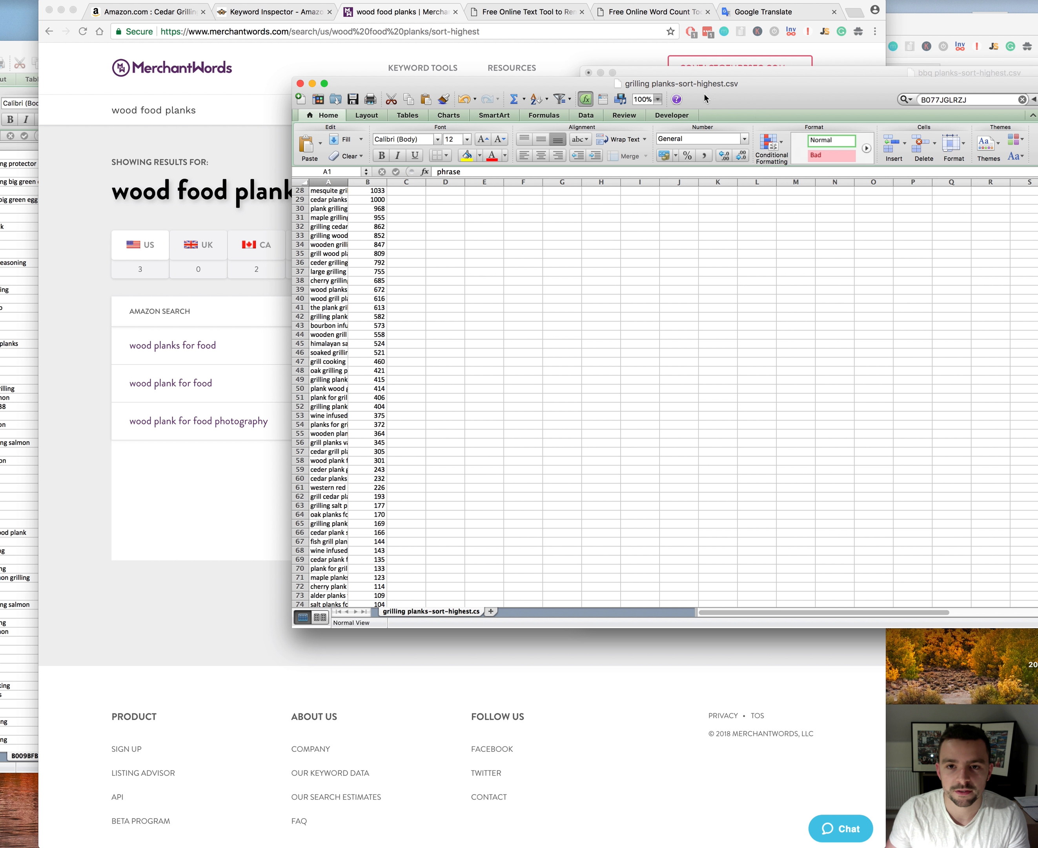
left_click_drag(707, 87, 627, 53)
scroll(448, 350, "down", 3)
scroll(446, 348, "down", 9)
scroll(436, 356, "down", 4)
left_click(326, 508)
left_click(255, 515)
key("super+v")
left_click(365, 509)
scroll(291, 495, "up", 2)
scroll(292, 469, "up", 20)
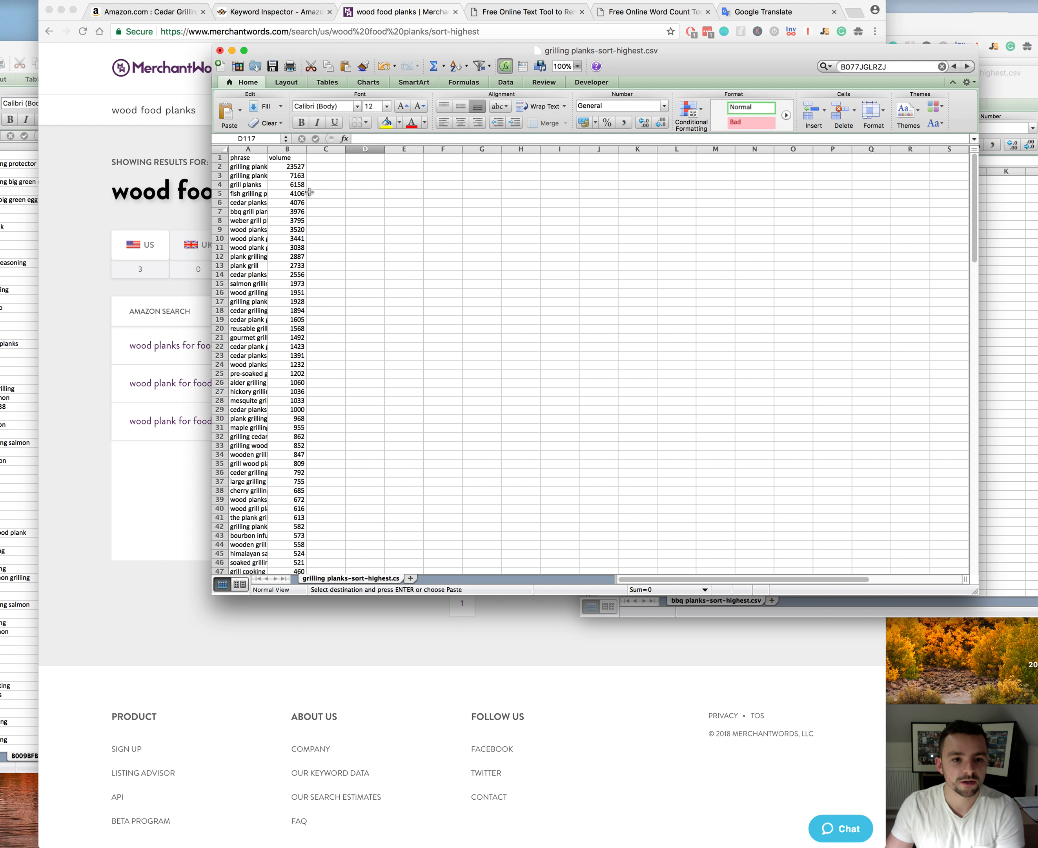
Step: Remove duplicate keywords from the phrase and volume columns of the grilling planks list, comparing Column A only
left_click_drag(249, 149, 284, 150)
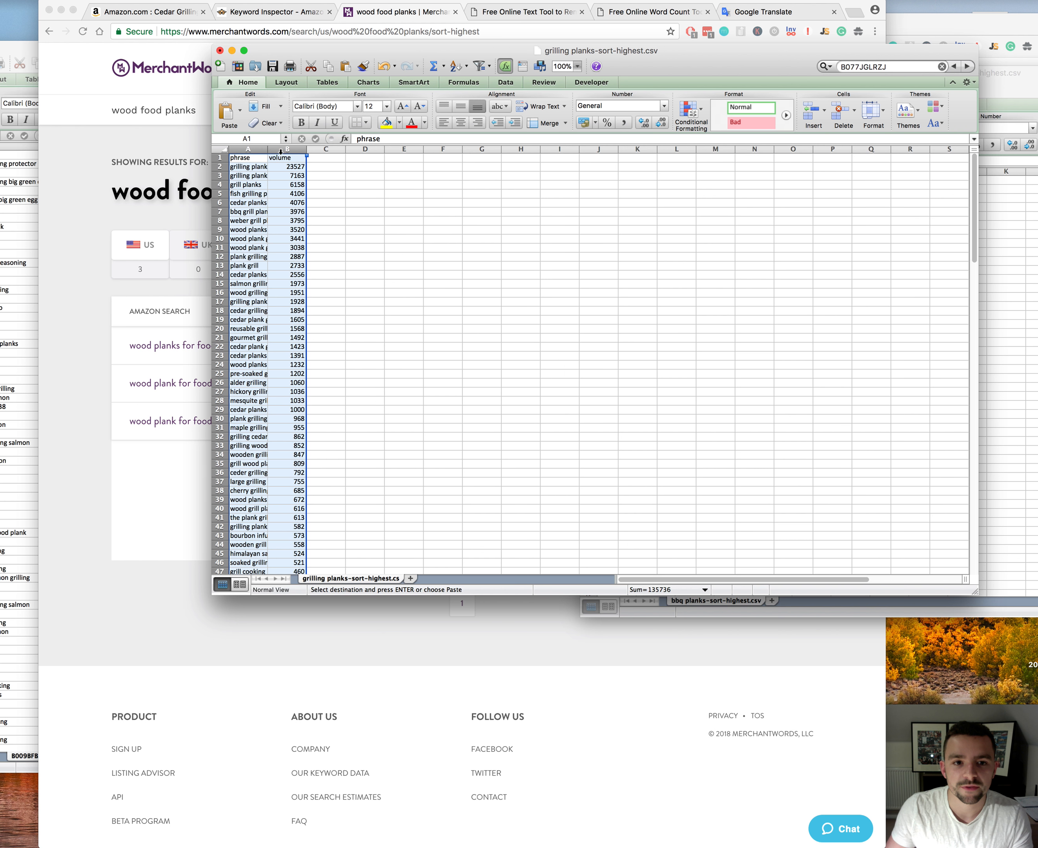
left_click(512, 84)
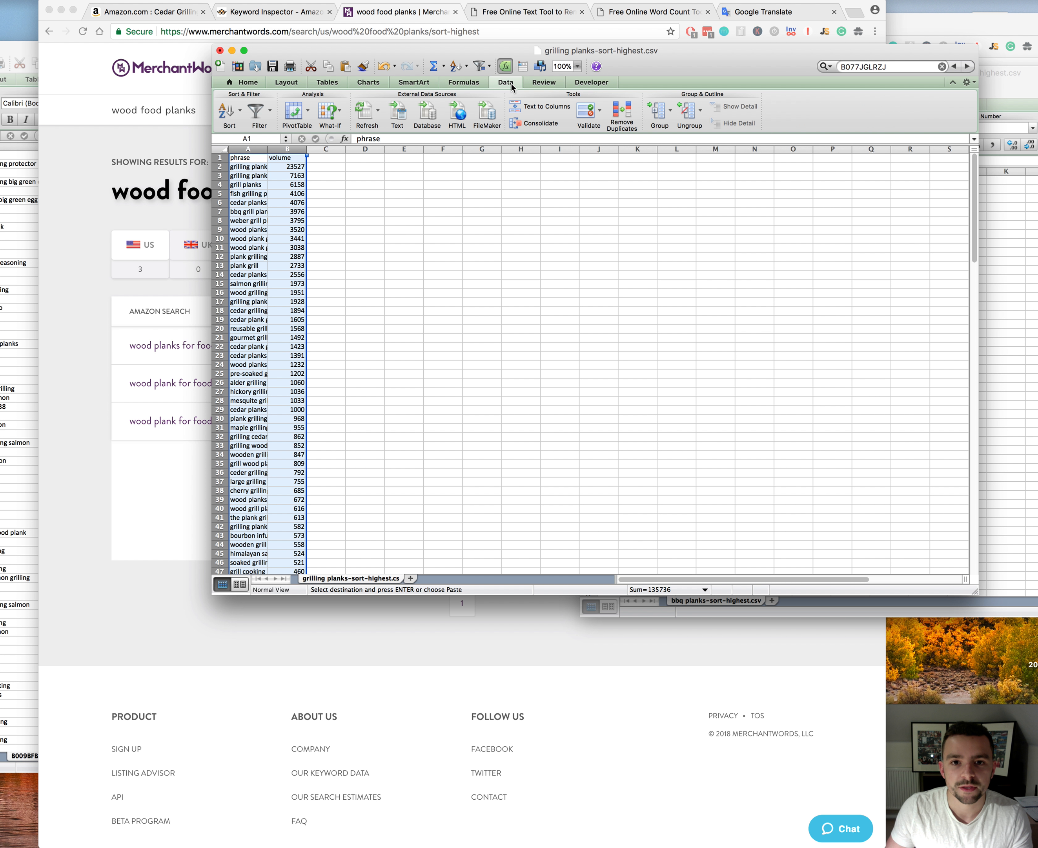
left_click(624, 115)
left_click(346, 180)
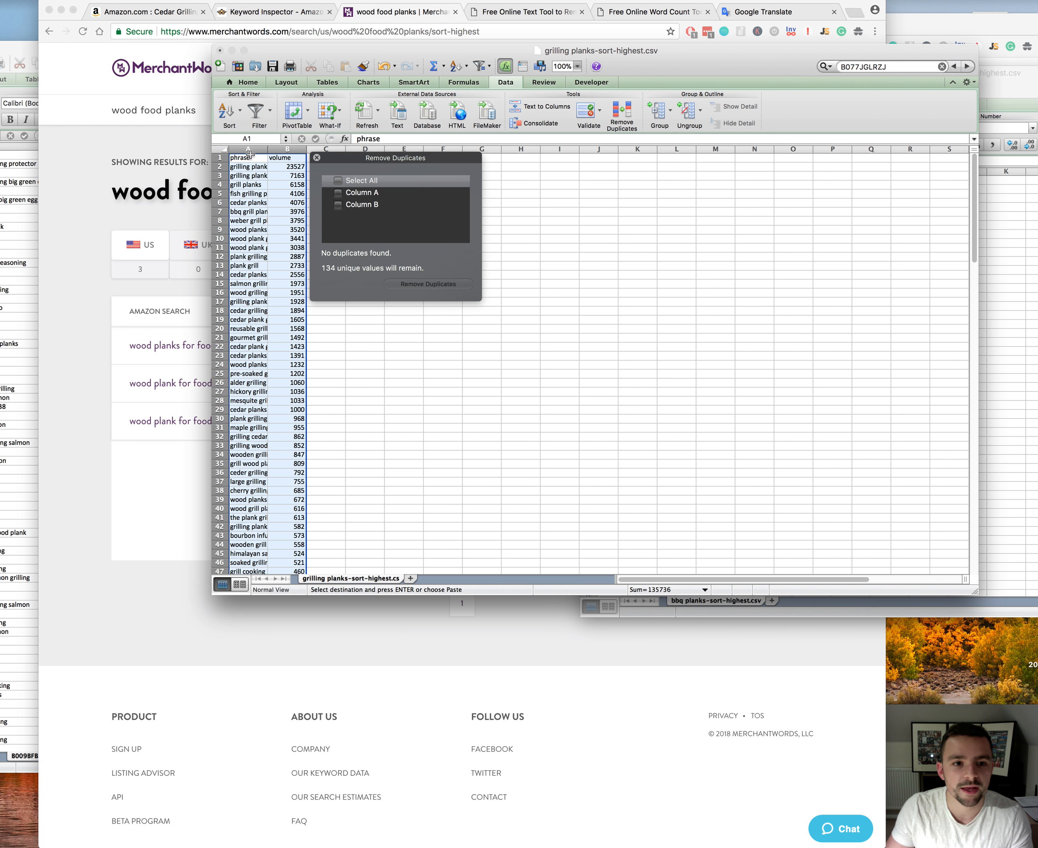
left_click(359, 195)
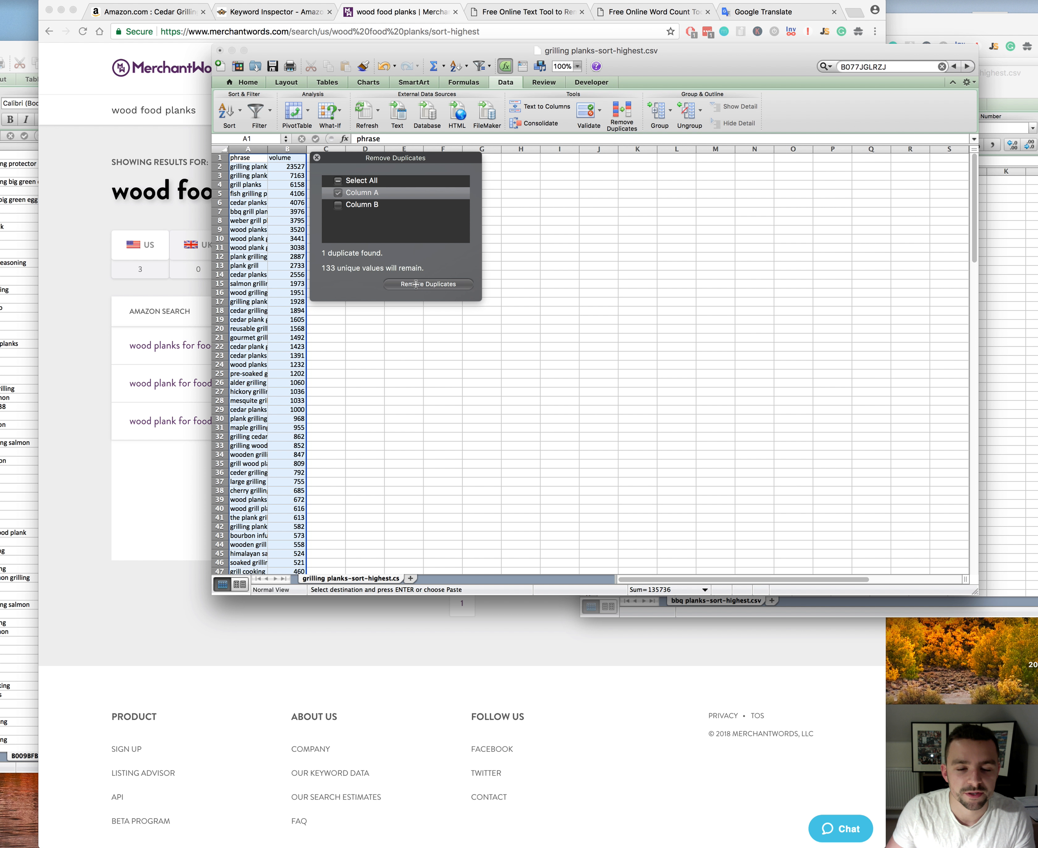
left_click(428, 284)
left_click(292, 184)
Step: Bring B009BFBNWO-download (1).csv to the front, reposition its window and go to the end of its keyword list
left_click_drag(284, 51, 462, 209)
left_click(33, 55)
left_click_drag(53, 48, 96, 8)
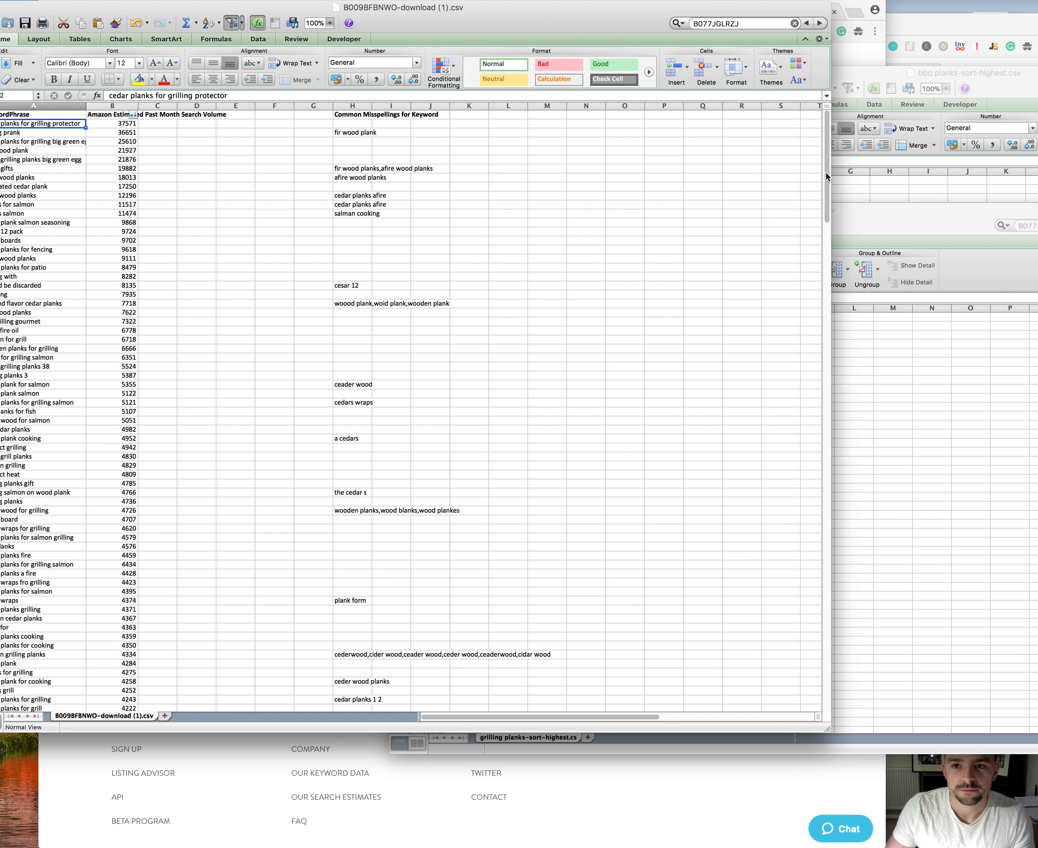
left_click_drag(827, 213, 825, 687)
Step: Delete the phrase and volume header row from grilling planks-sort-highest.csv
left_click(870, 544)
left_click(427, 325)
right_click(399, 316)
left_click(441, 388)
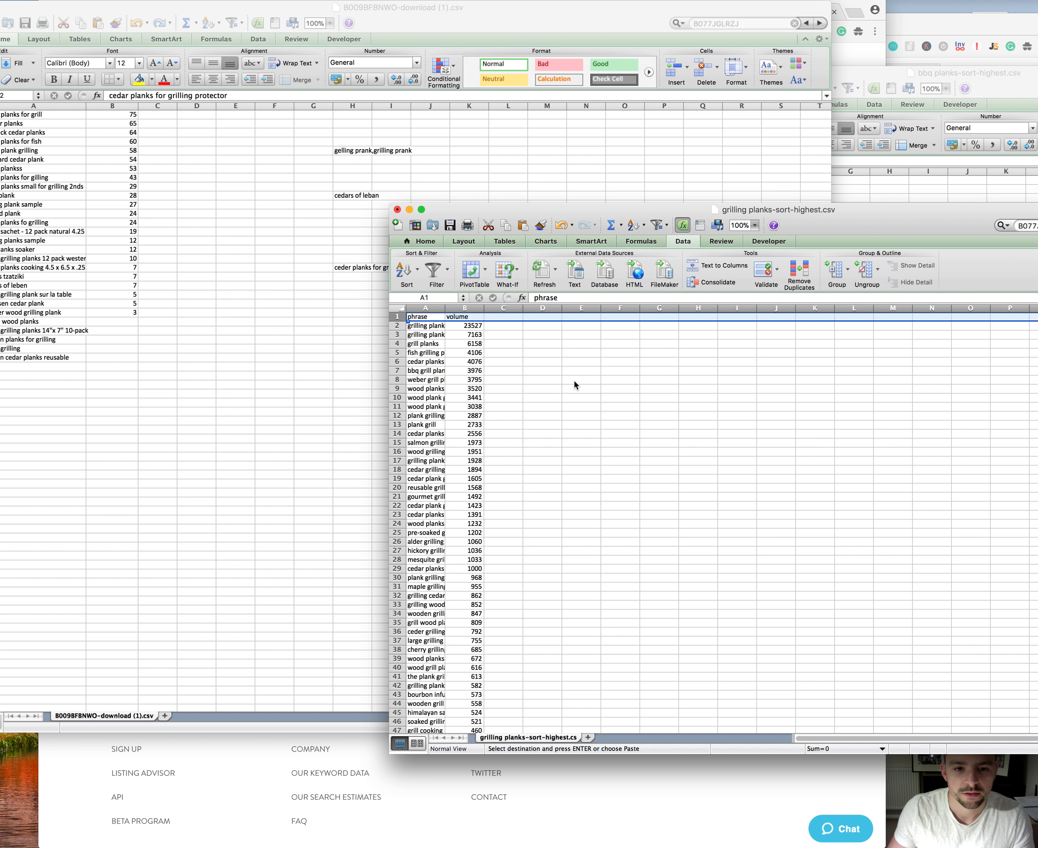
left_click(575, 382)
left_click(447, 335)
left_click(403, 310)
left_click(429, 344)
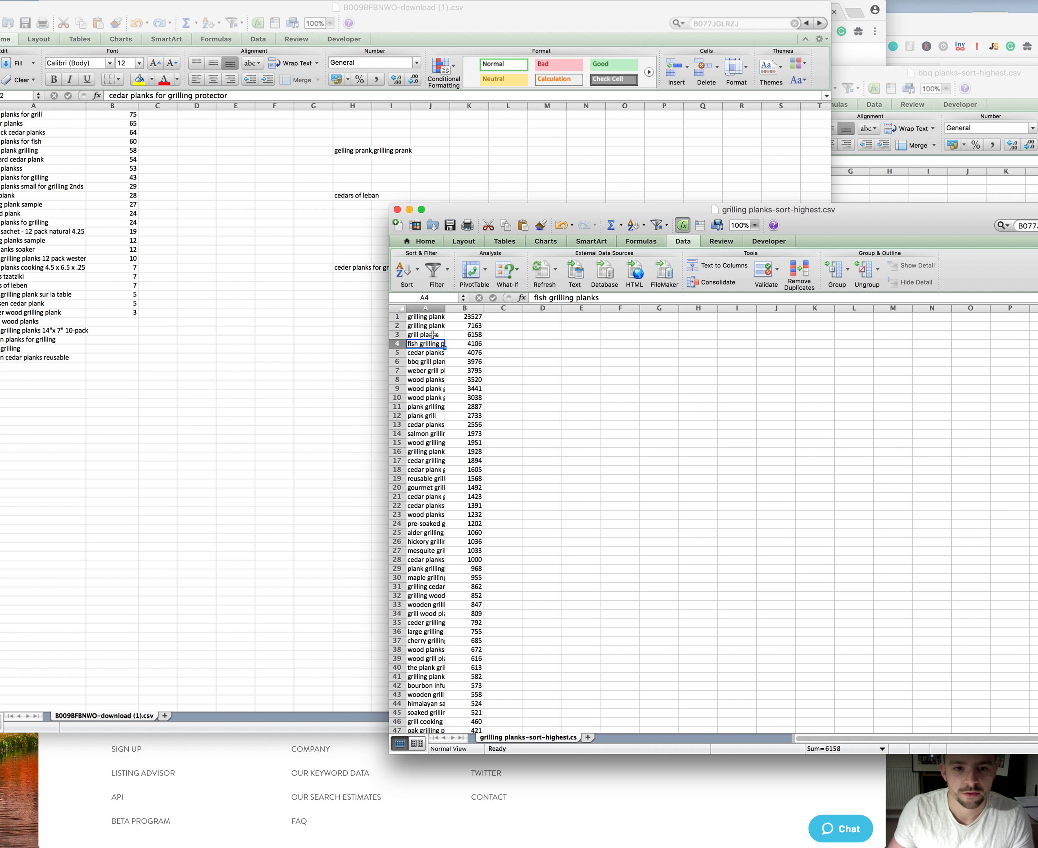
Step: Try to transfer columns A and B of the grilling planks list to the first empty row of B009BFBNWO-download (1).csv
left_click(401, 310)
left_click(45, 366)
left_click(880, 406)
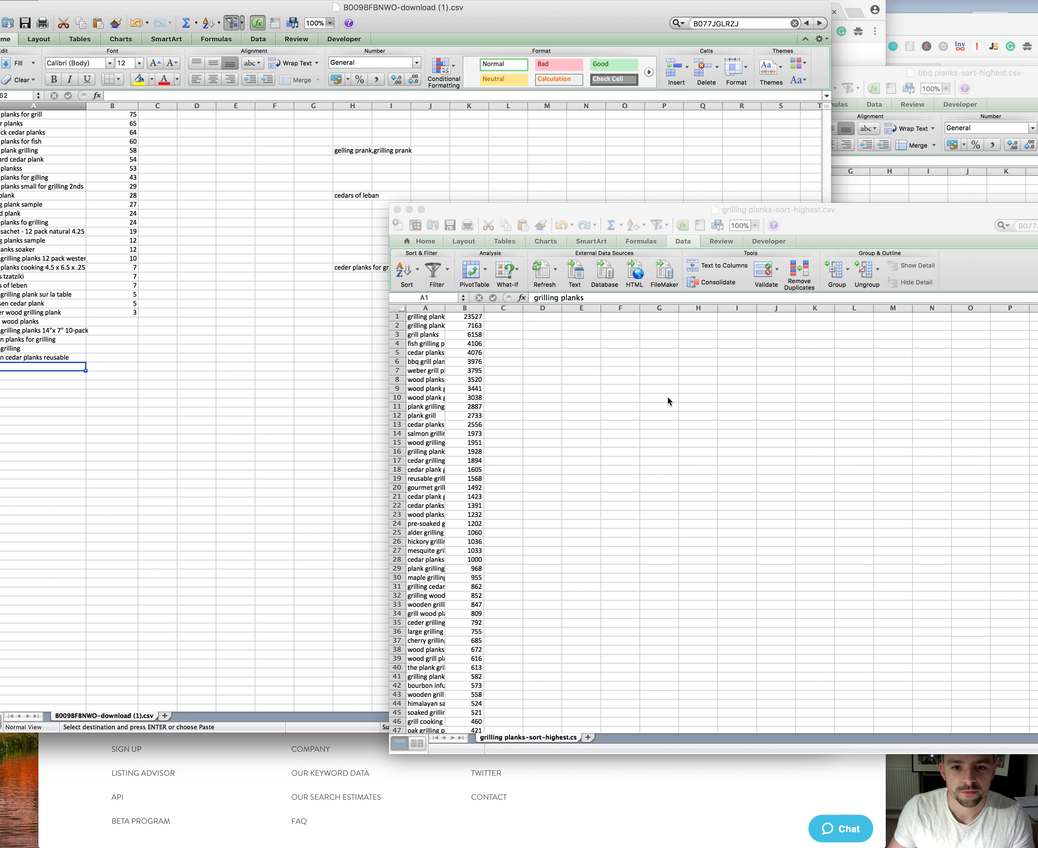
left_click_drag(438, 309, 460, 309)
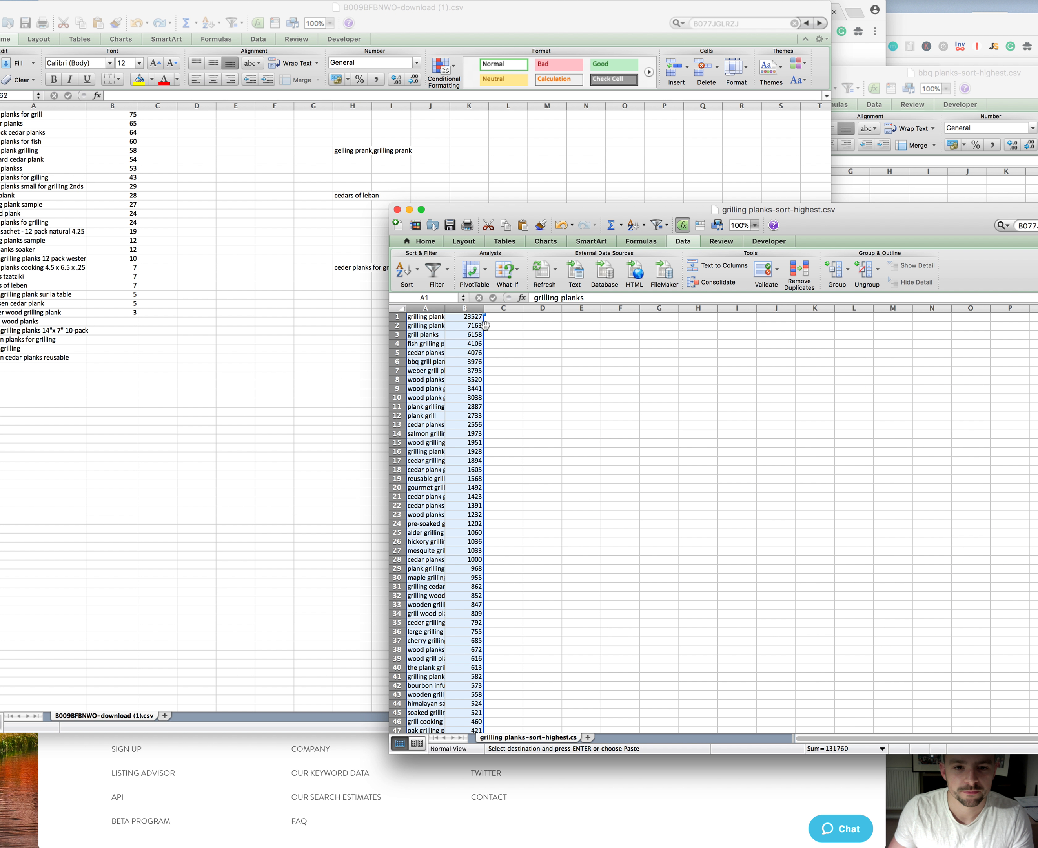
left_click_drag(234, 356, 84, 371)
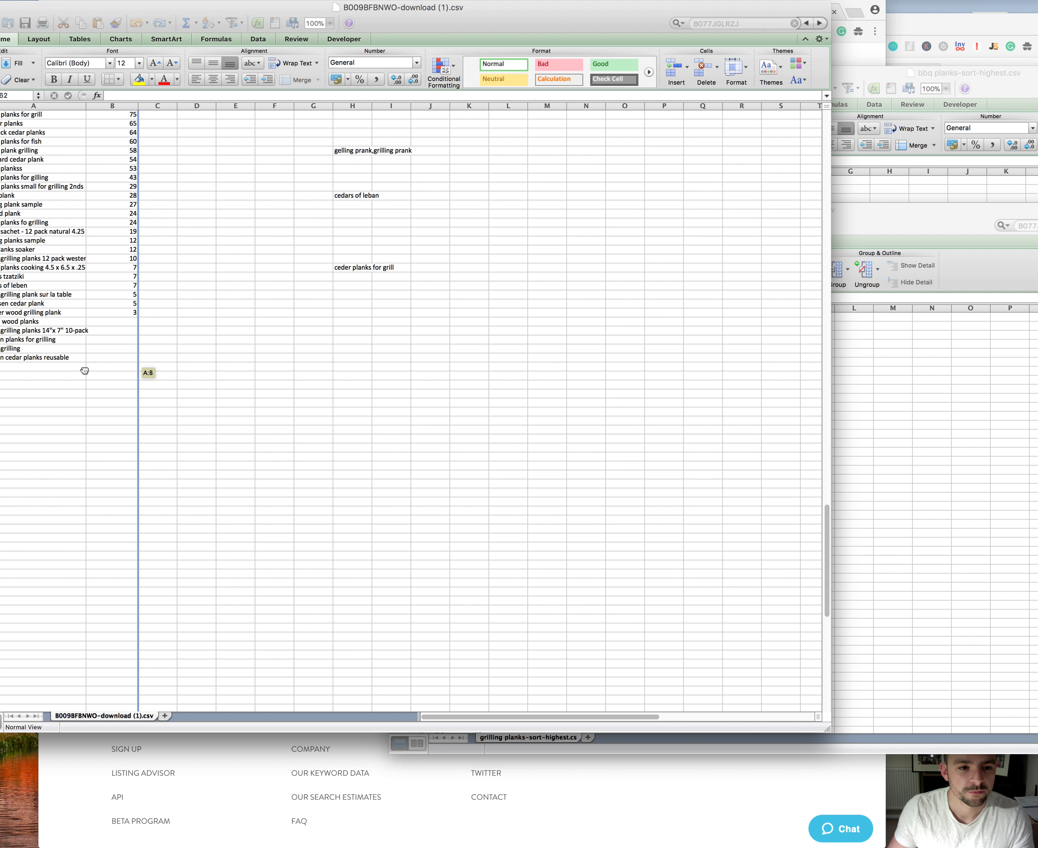
Step: Copy the entire grilling planks list and paste it directly below the last keyword in B009BFBNWO-download (1).csv
left_click(880, 406)
key("super+a")
key("super+c")
left_click(34, 368)
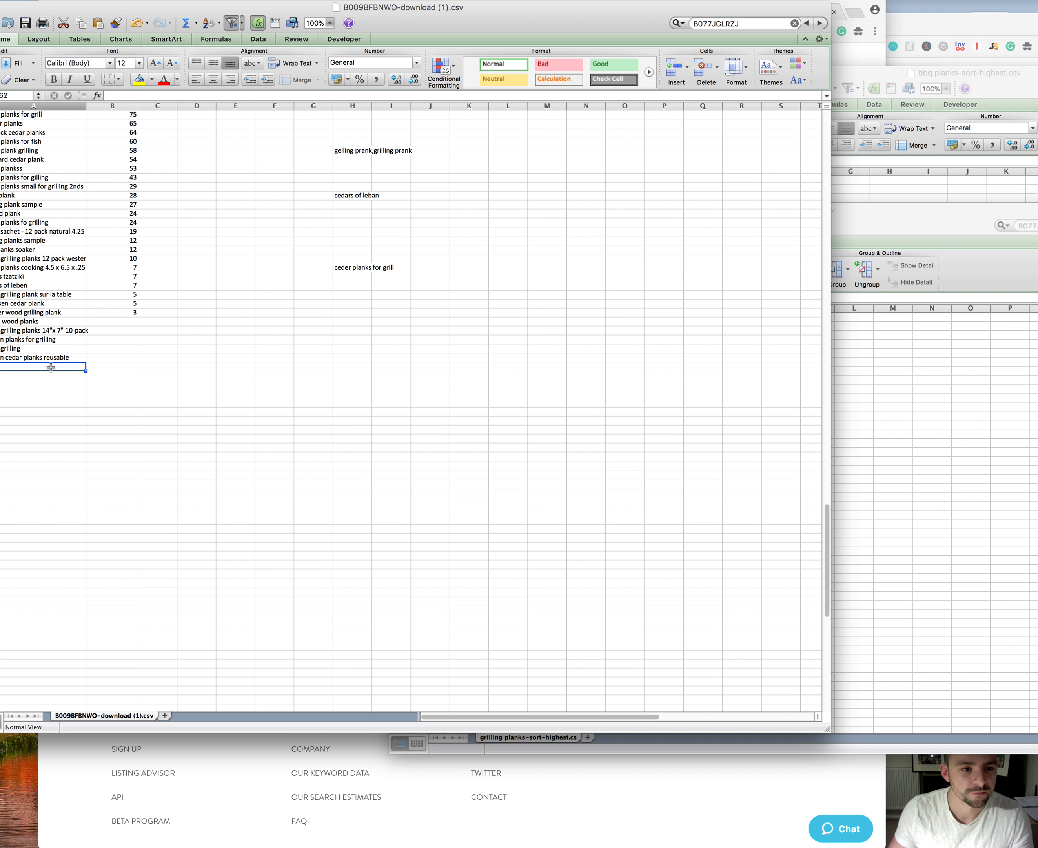
key("super+v")
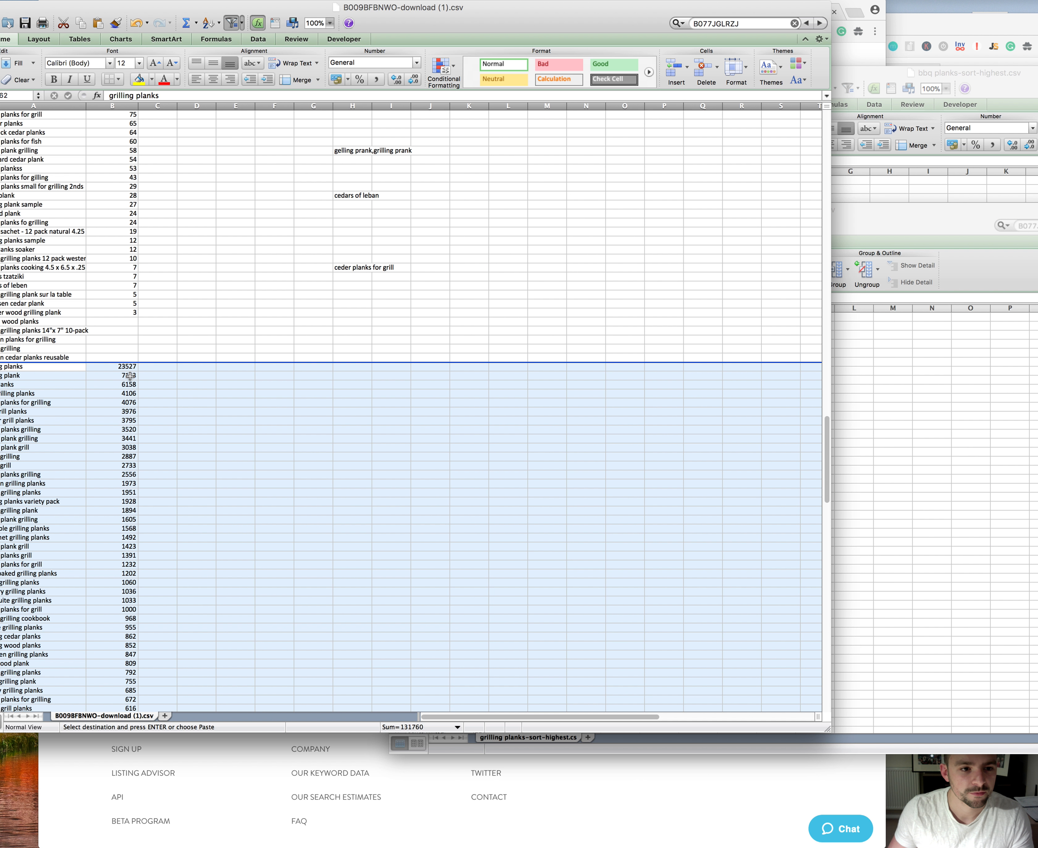
Step: Sort the combined keyword list by Amazon Estimated Past Month Search Volume in descending order
scroll(123, 371, "up", 10)
scroll(117, 365, "up", 15)
scroll(122, 353, "up", 15)
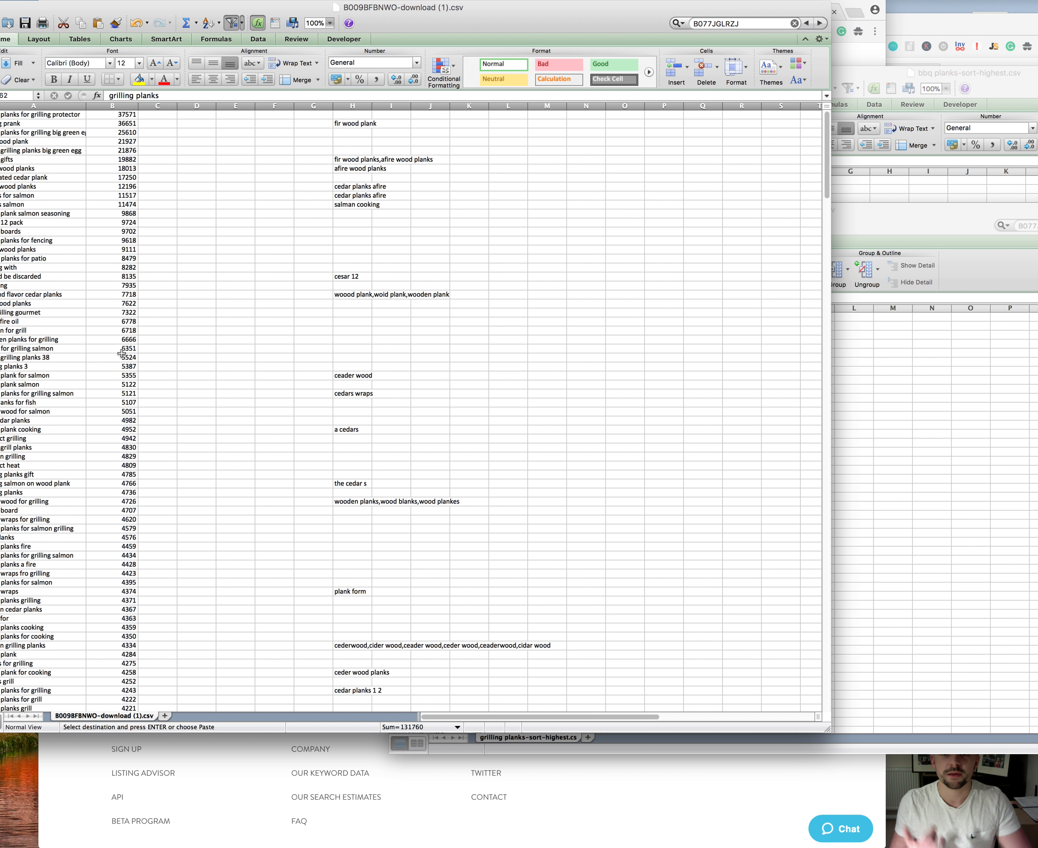
scroll(122, 353, "up", 1)
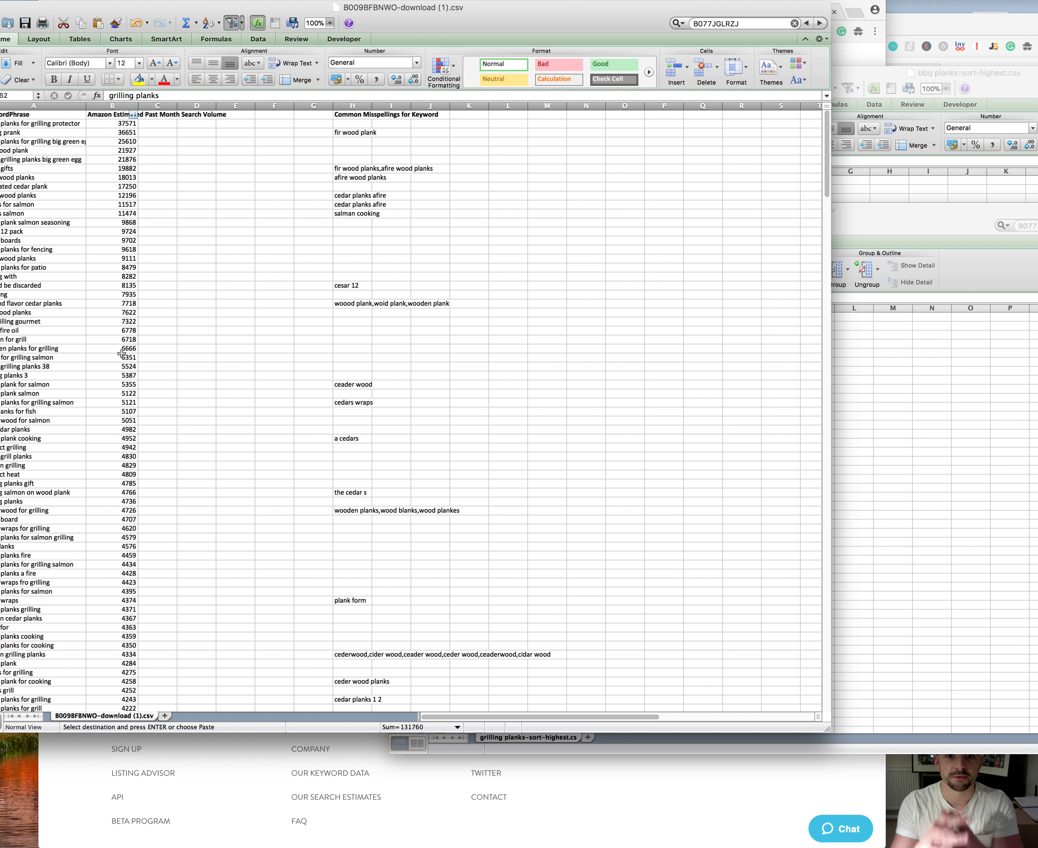
left_click(313, 292)
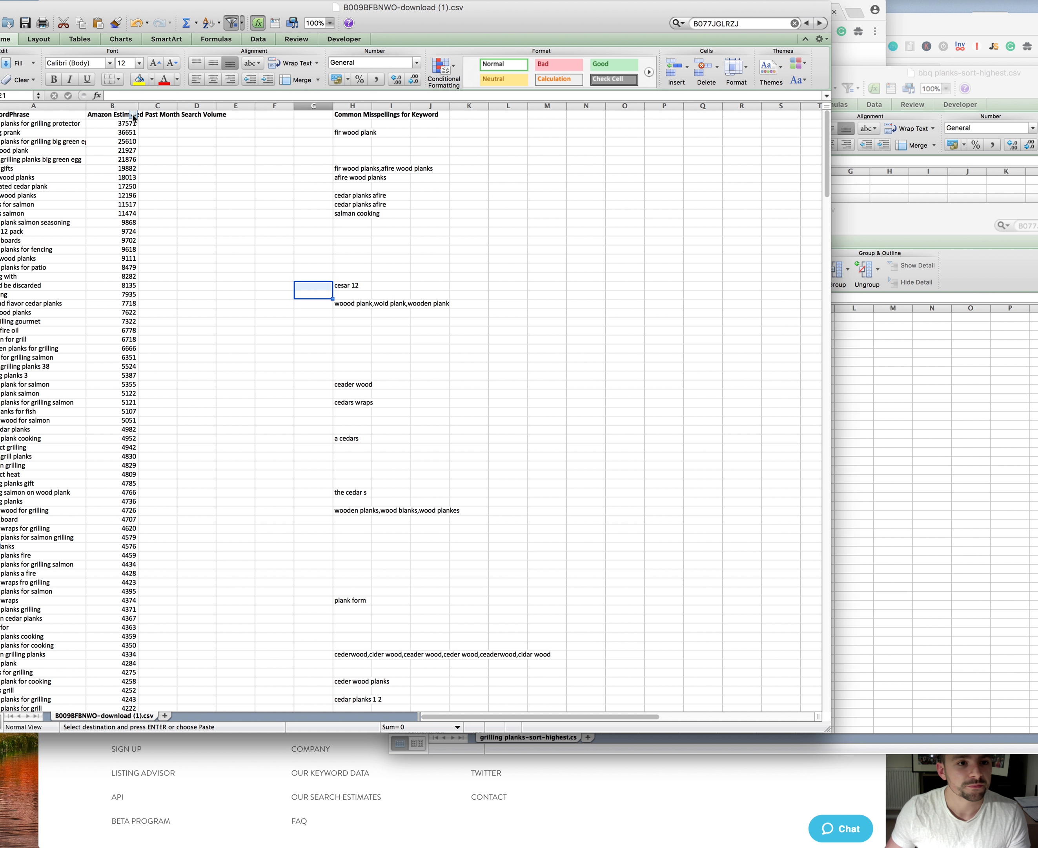
left_click(133, 116)
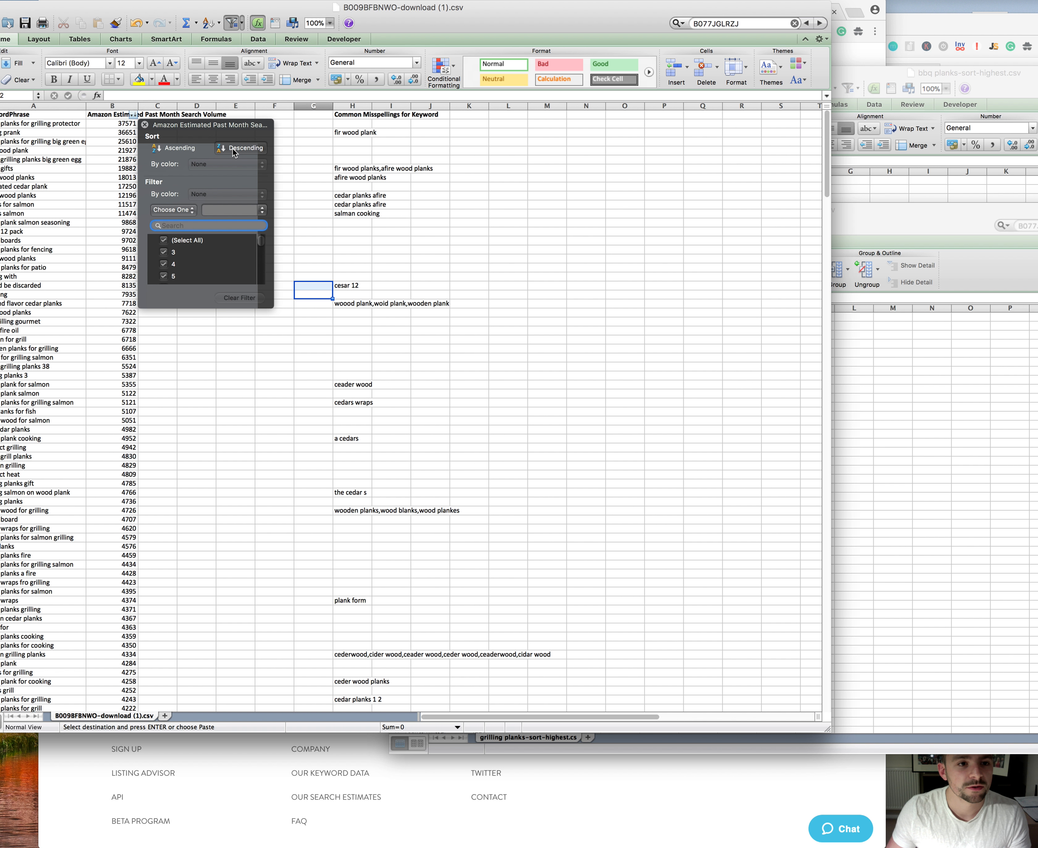
left_click(235, 149)
left_click(262, 368)
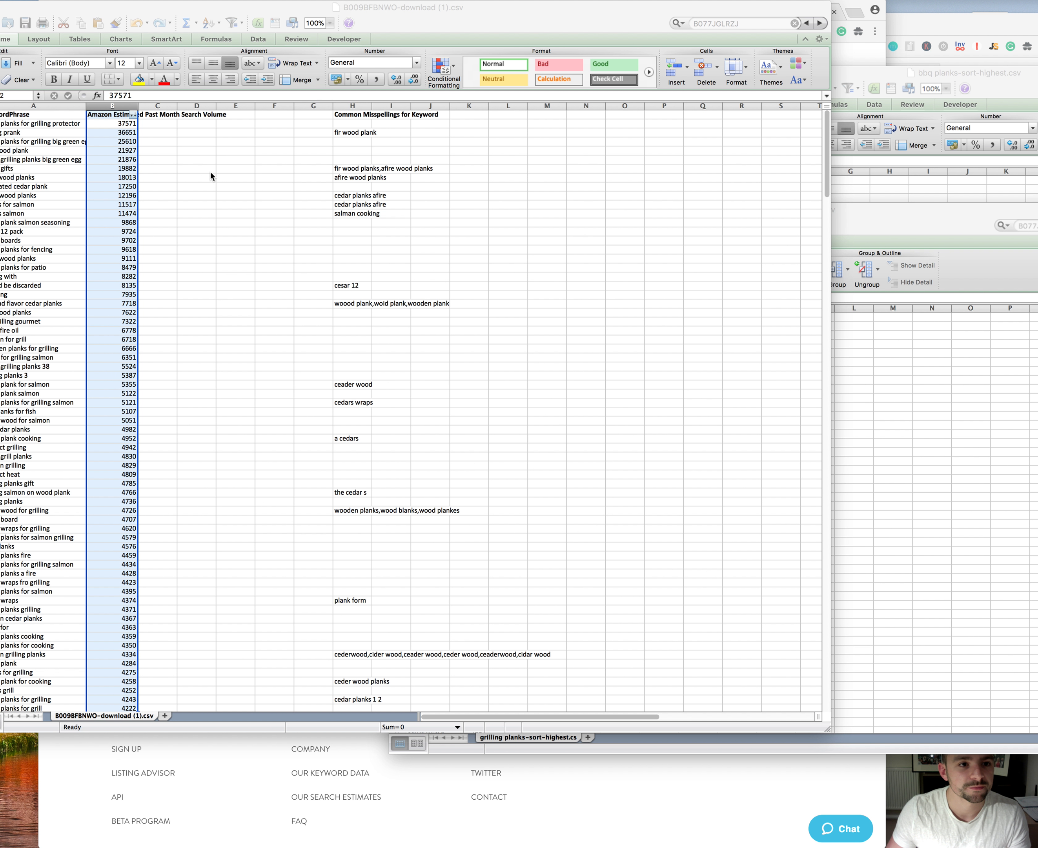
Step: Copy all keyword phrases in column A, from A2 down to the last keyword, in B009BFBNWO-download (1).csv
left_click(163, 149)
left_click_drag(71, 11, 100, 10)
left_click(59, 257)
left_click_drag(76, 123, 116, 682)
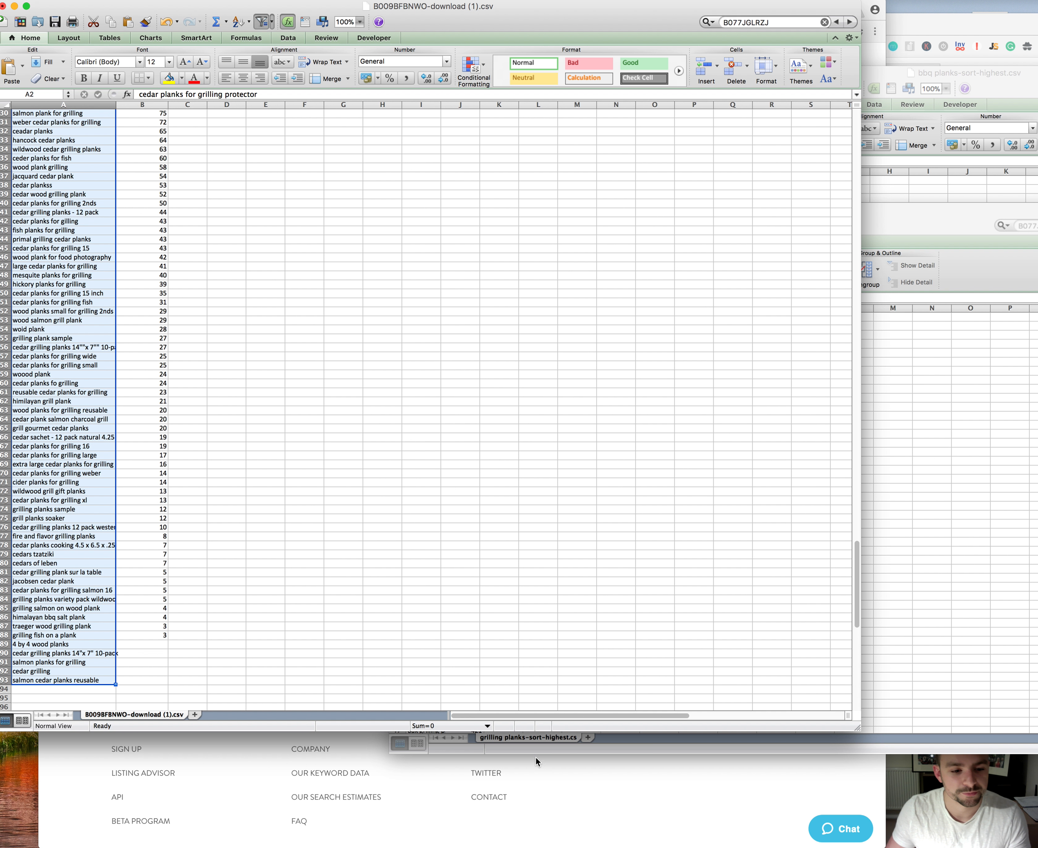
Step: Switch to the browser and open the Remove Duplicate Words tool on wordcharactercount.com, ready for text entry
left_click(579, 779)
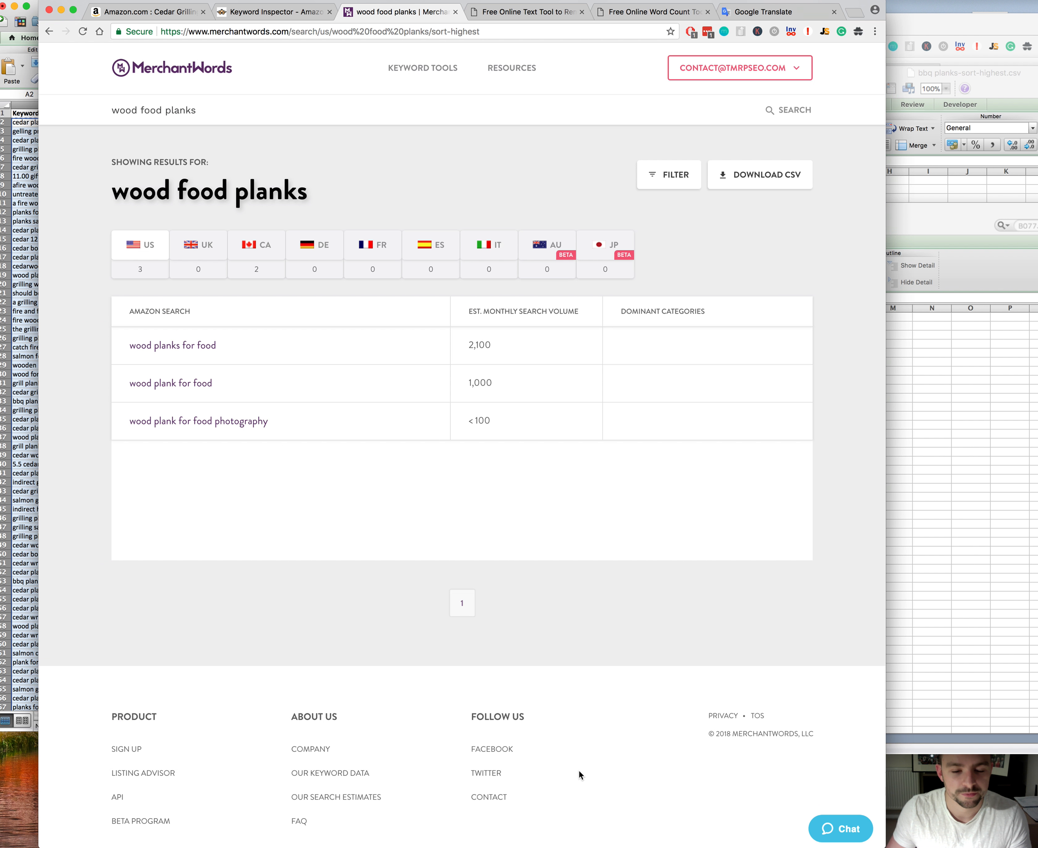
left_click(538, 13)
left_click(299, 226)
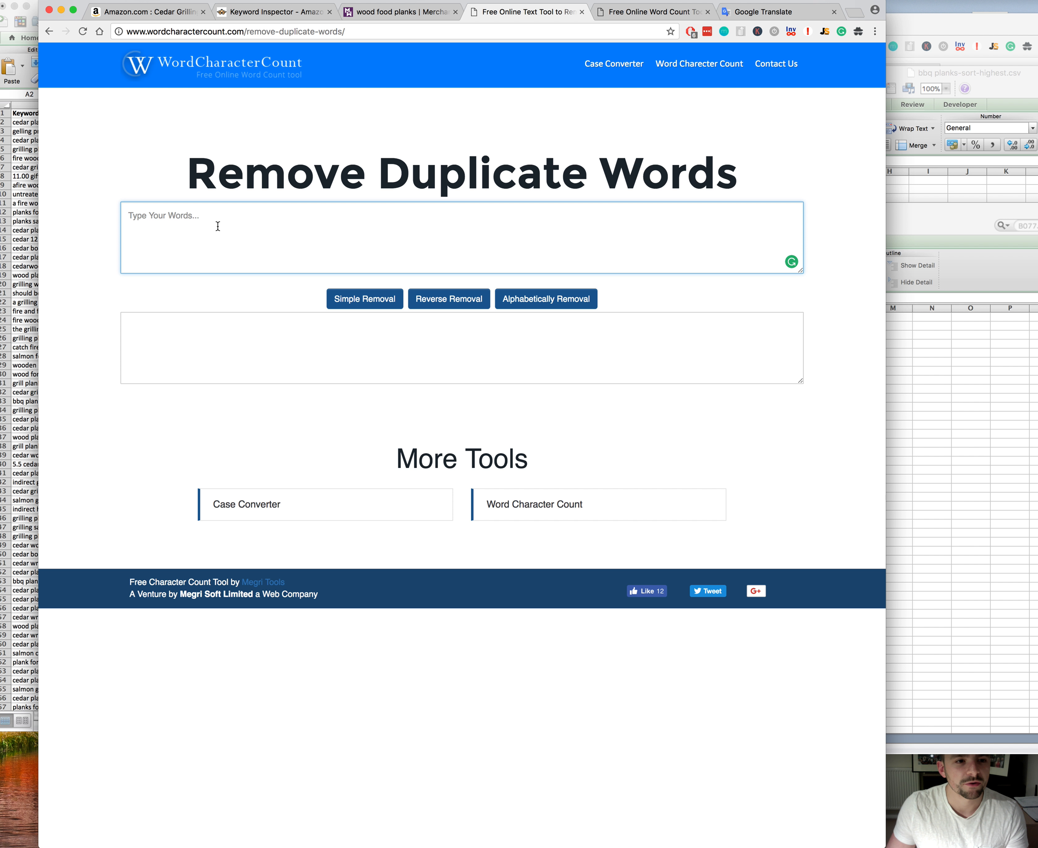
left_click(25, 167)
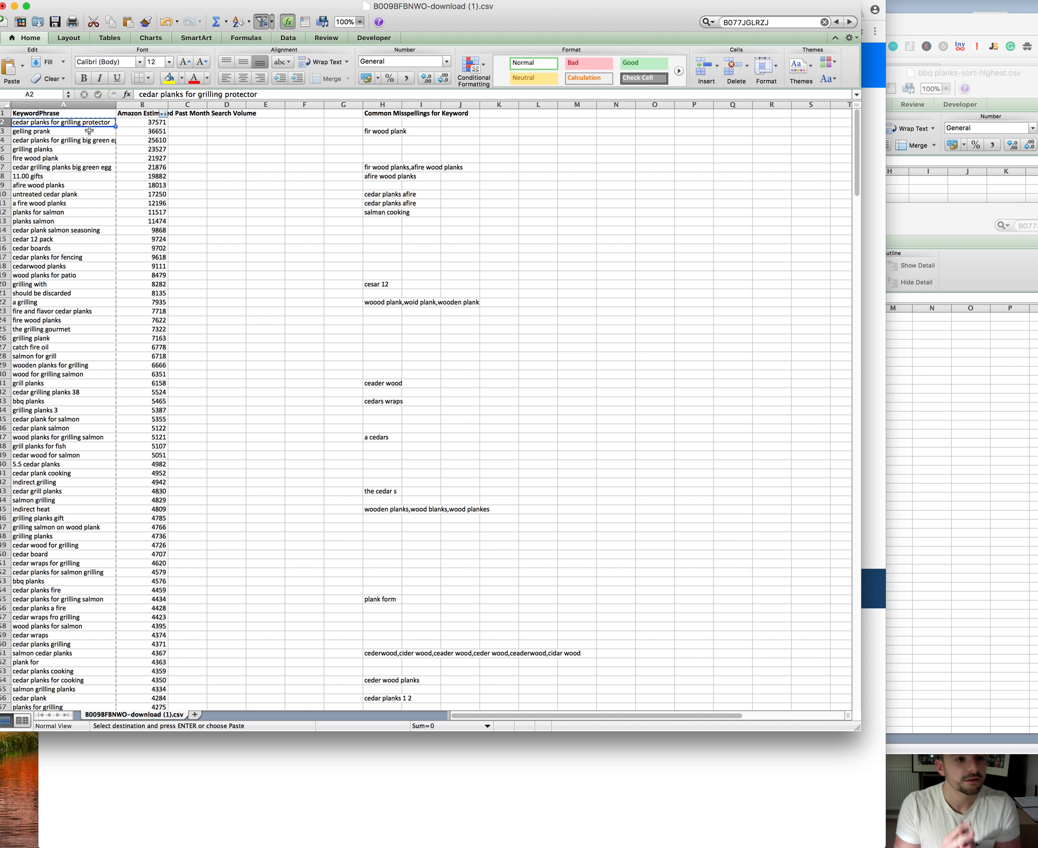
left_click(83, 131)
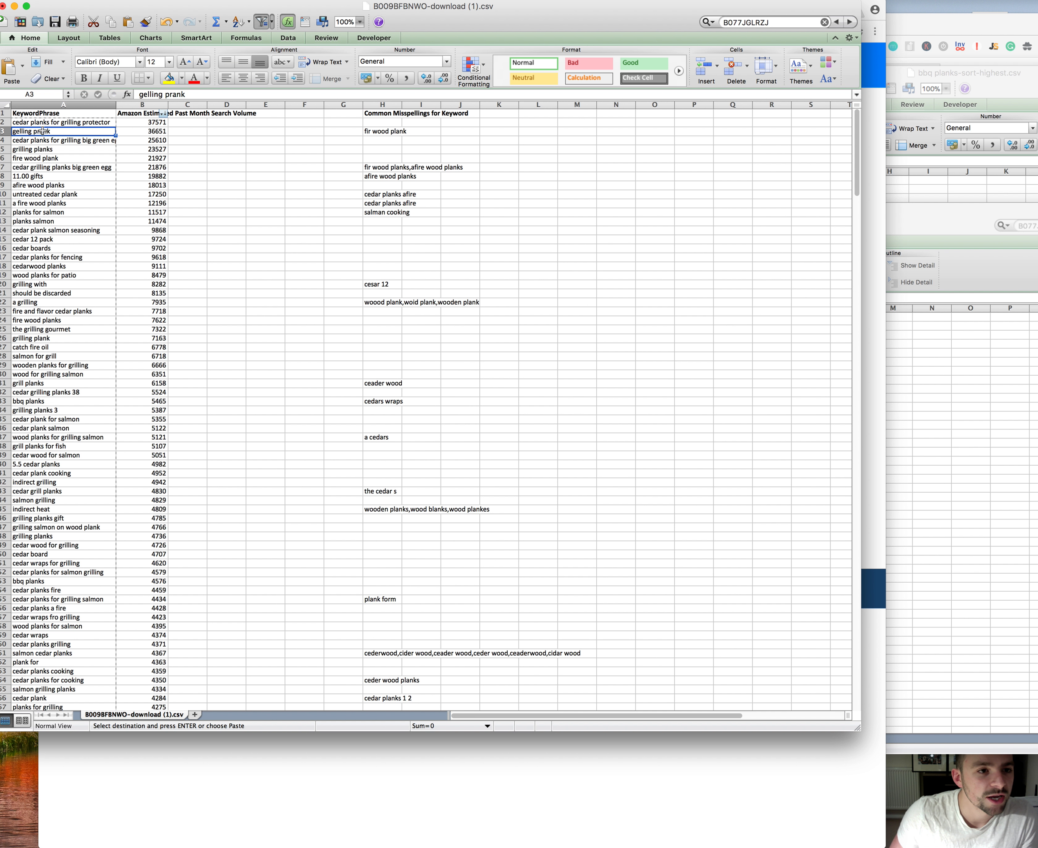
left_click(78, 141)
left_click(82, 123)
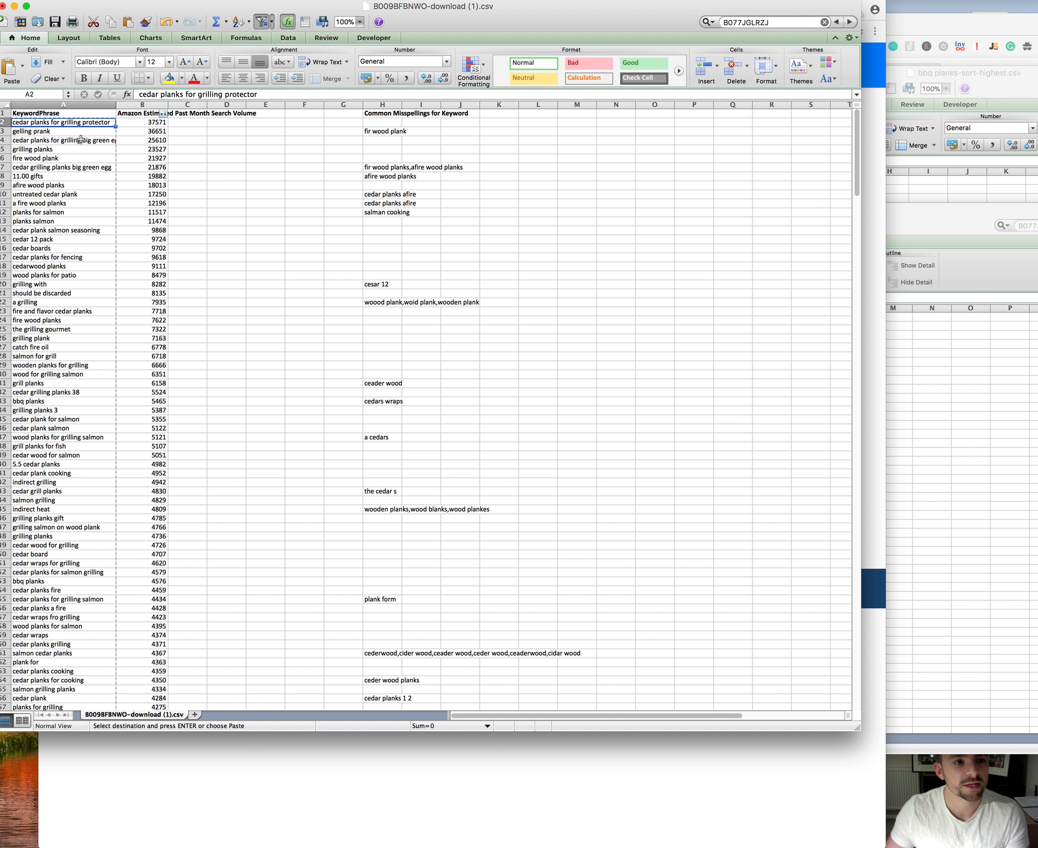
left_click(59, 133)
left_click(25, 149)
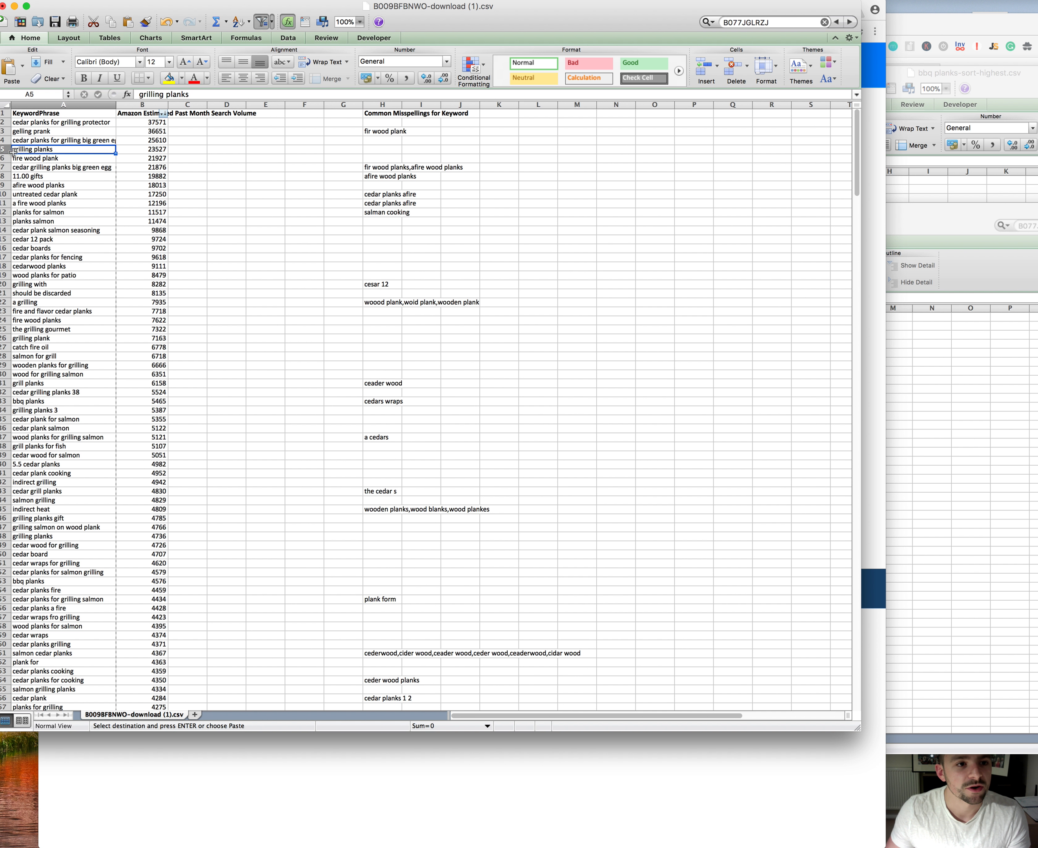
left_click(86, 122)
Step: Paste the copied keyword phrases into the input box of the Remove Duplicate Words tool
left_click(296, 772)
left_click(357, 237)
key("super+v")
scroll(357, 255, "up", 15)
left_click(357, 254)
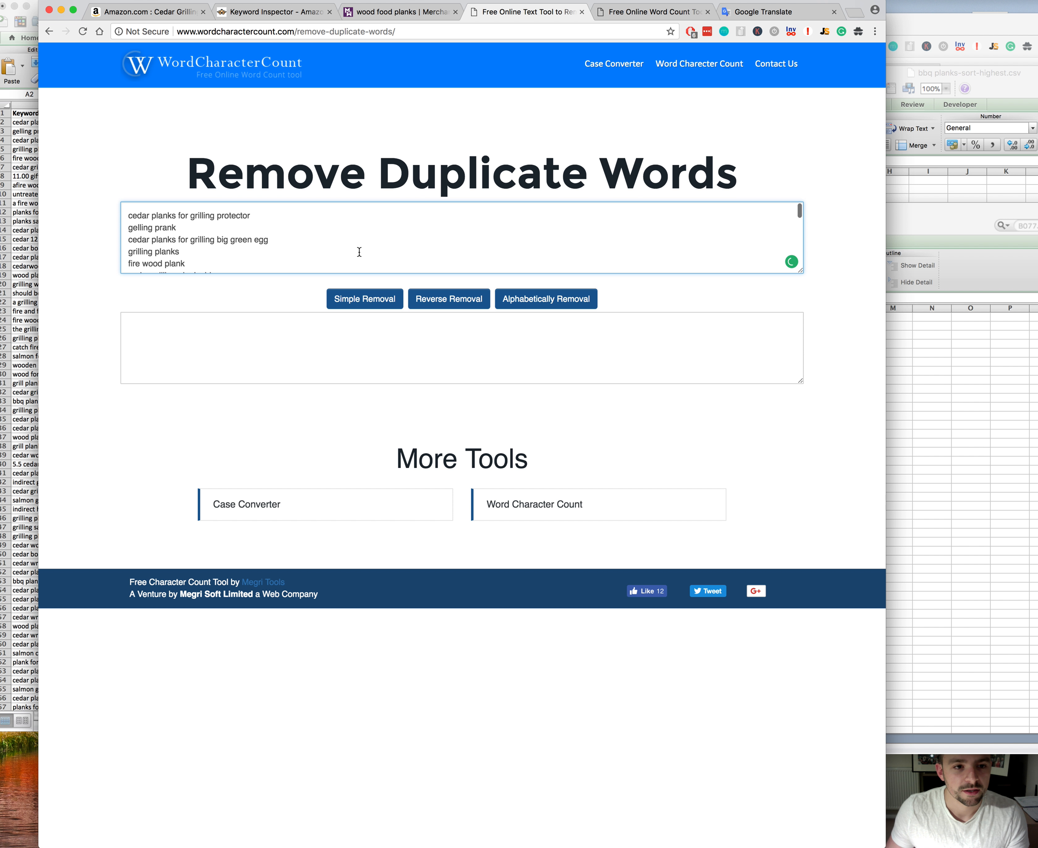
Step: Run Simple Removal on the pasted keywords and copy the entire deduplicated result
left_click(372, 303)
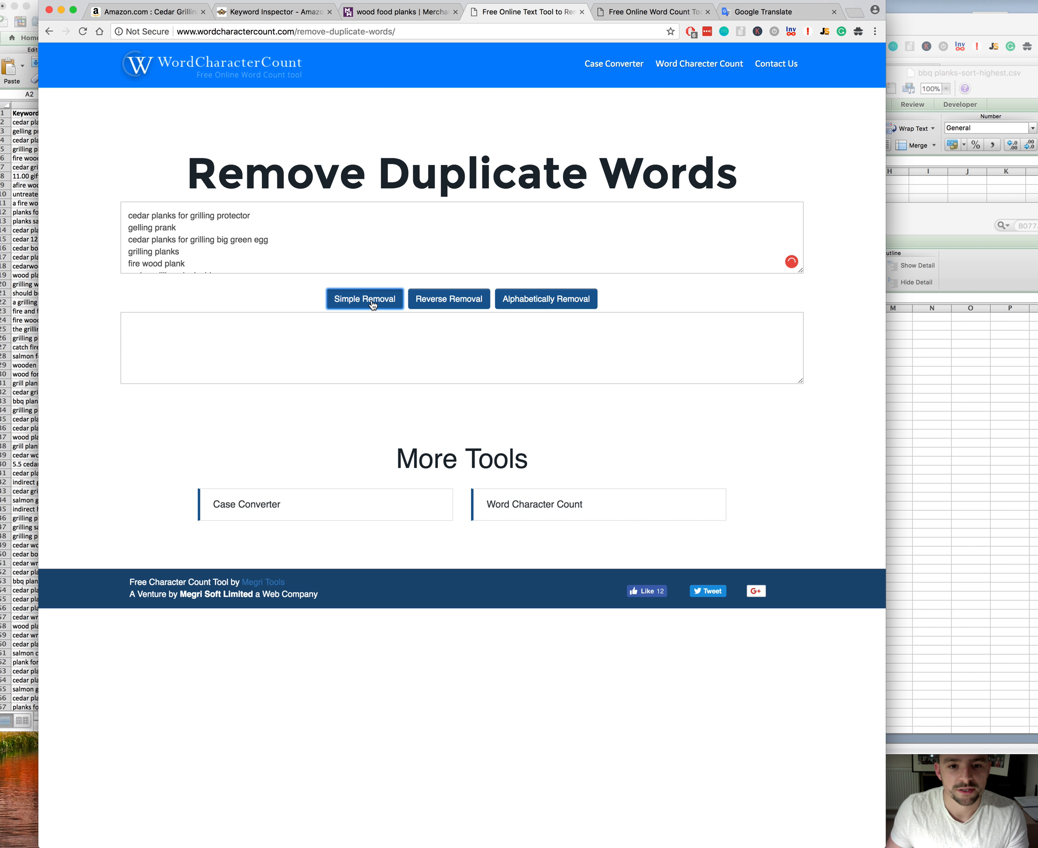
left_click(354, 342)
left_click_drag(801, 380, 806, 380)
left_click(656, 380)
key("super+a")
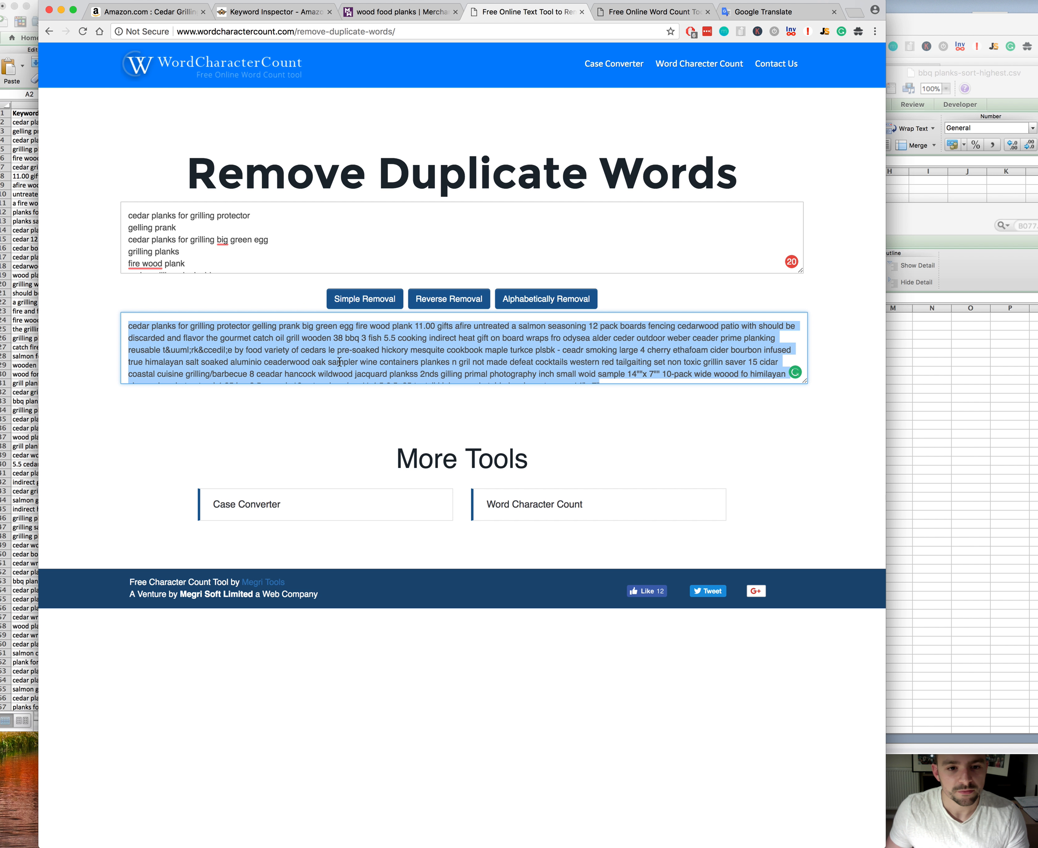
Step: Replace the original keyword phrases in the input box with the deduplicated word list
left_click(287, 211)
key("super+a")
key("super+v")
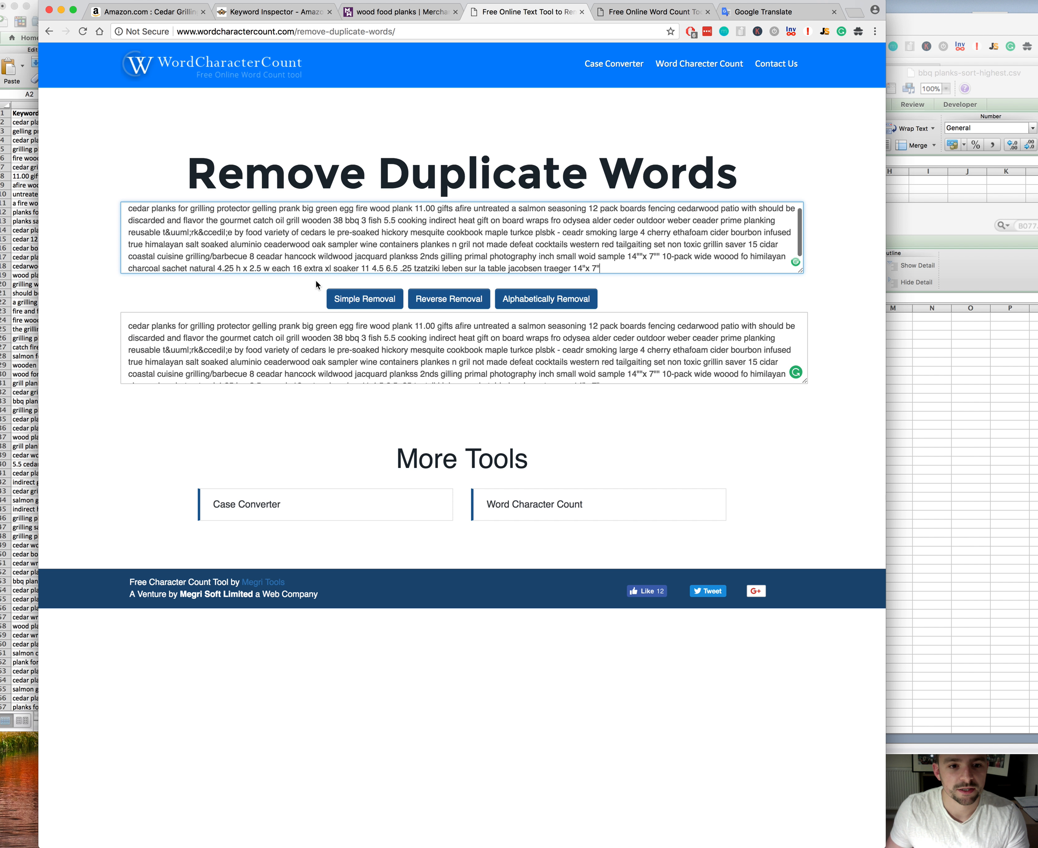
scroll(207, 219, "up", 1)
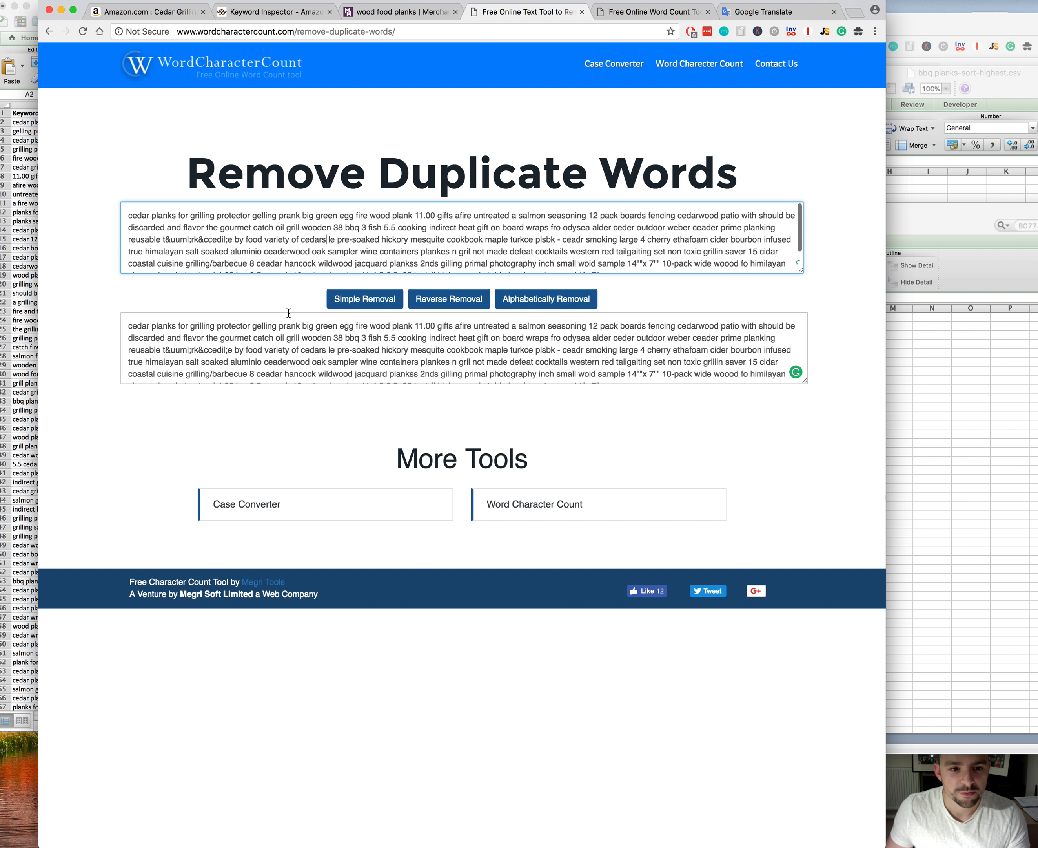
left_click(339, 362)
key("super+a")
left_click(321, 352)
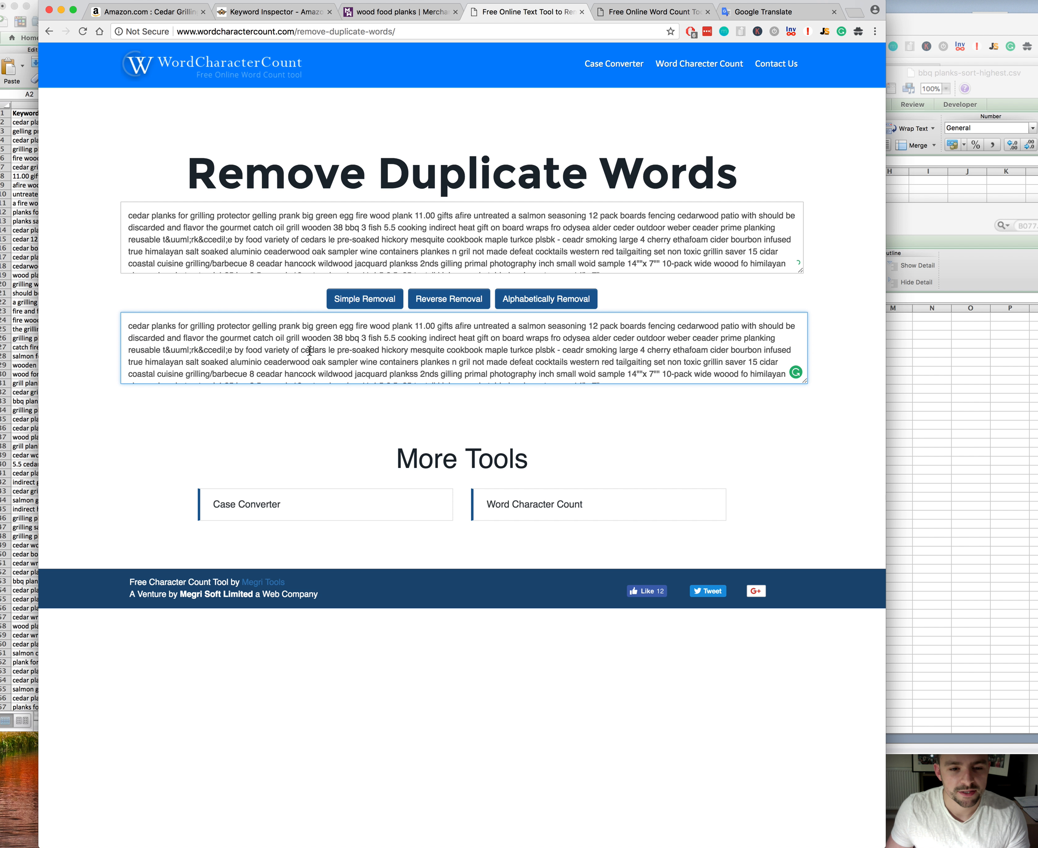
left_click(245, 228)
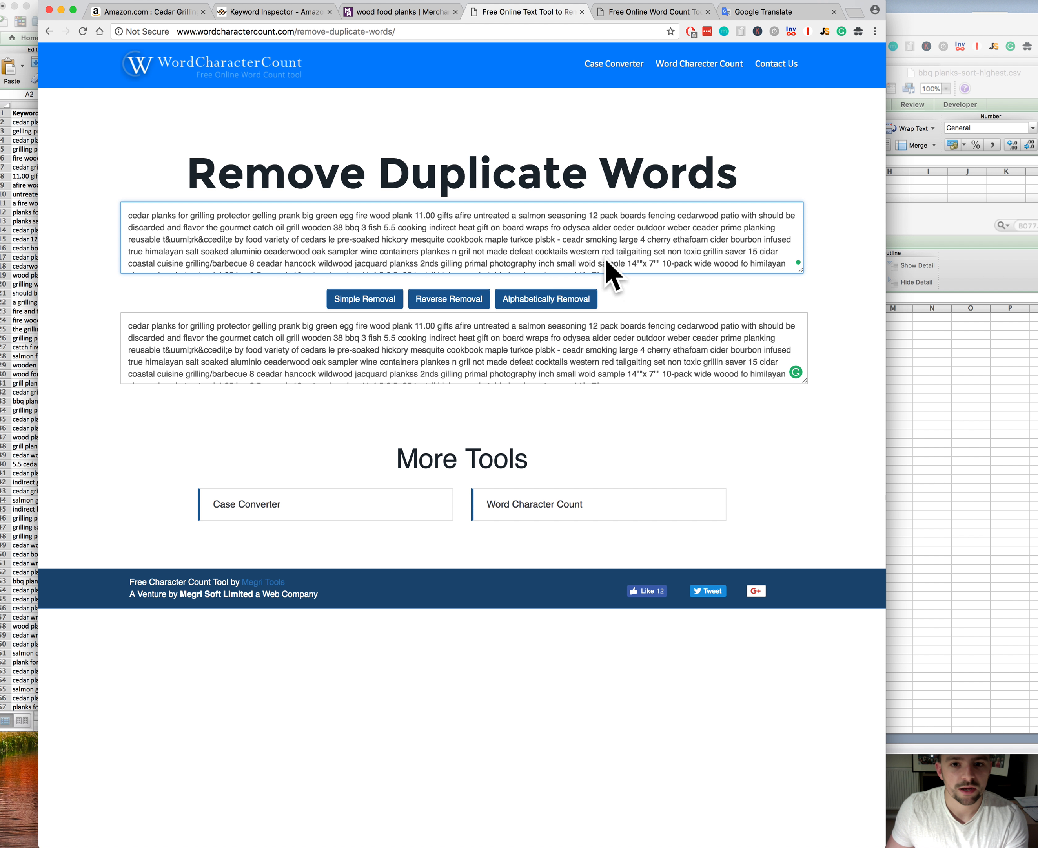
Step: Delete "prank", the garbled "t&uuml;rk&ccedil;e" and the standalone hyphen from the word list in the input box
scroll(720, 224, "down", 2)
left_click_drag(801, 272, 816, 414)
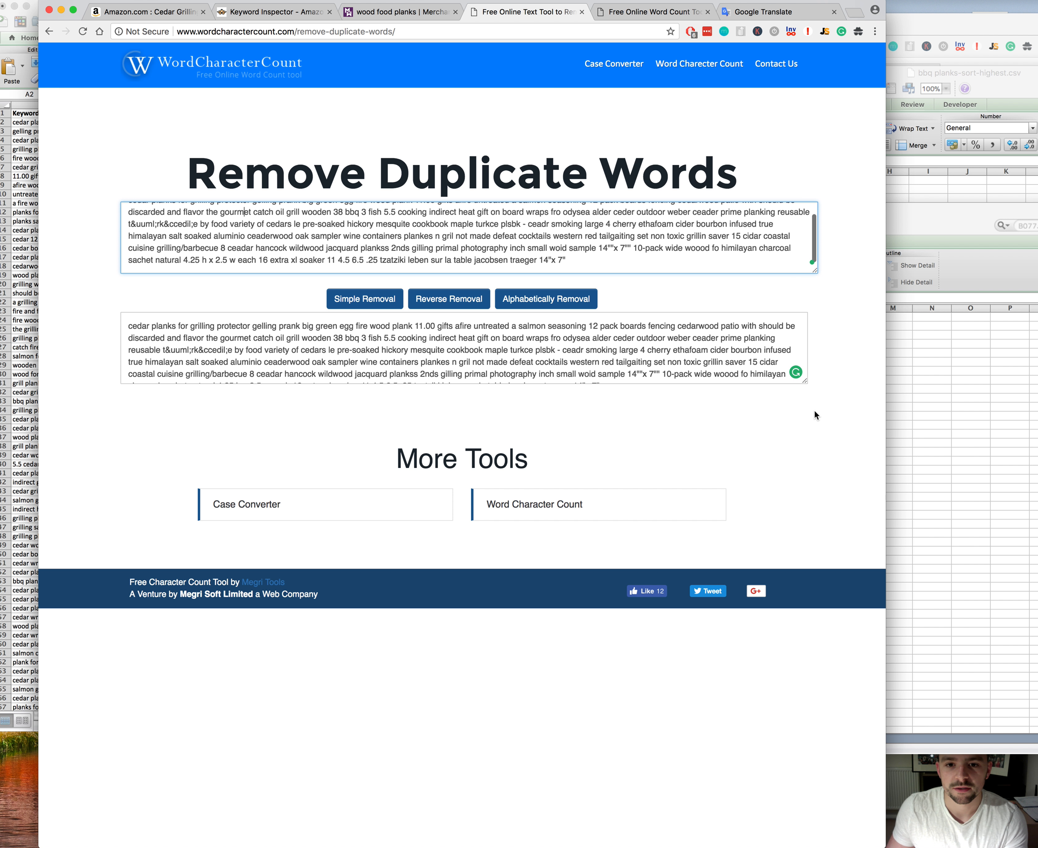
scroll(648, 233, "up", 3)
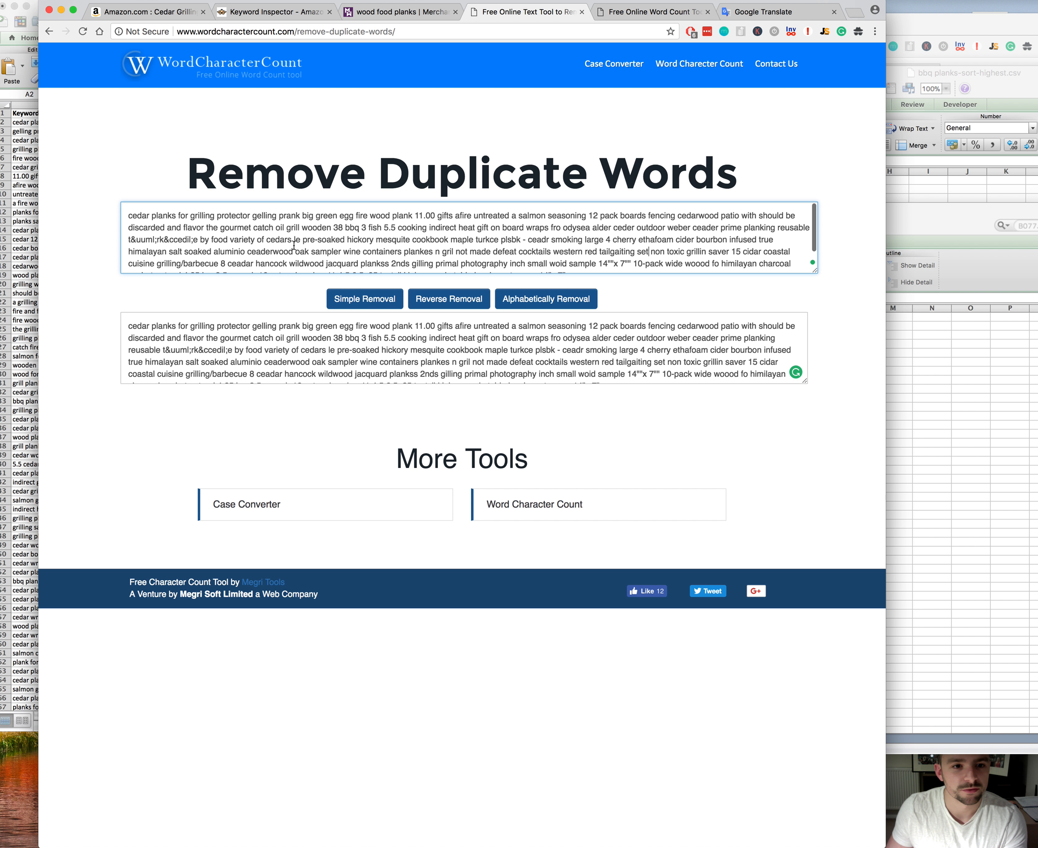
left_click(348, 242)
double_click(289, 216)
key("BackSpace")
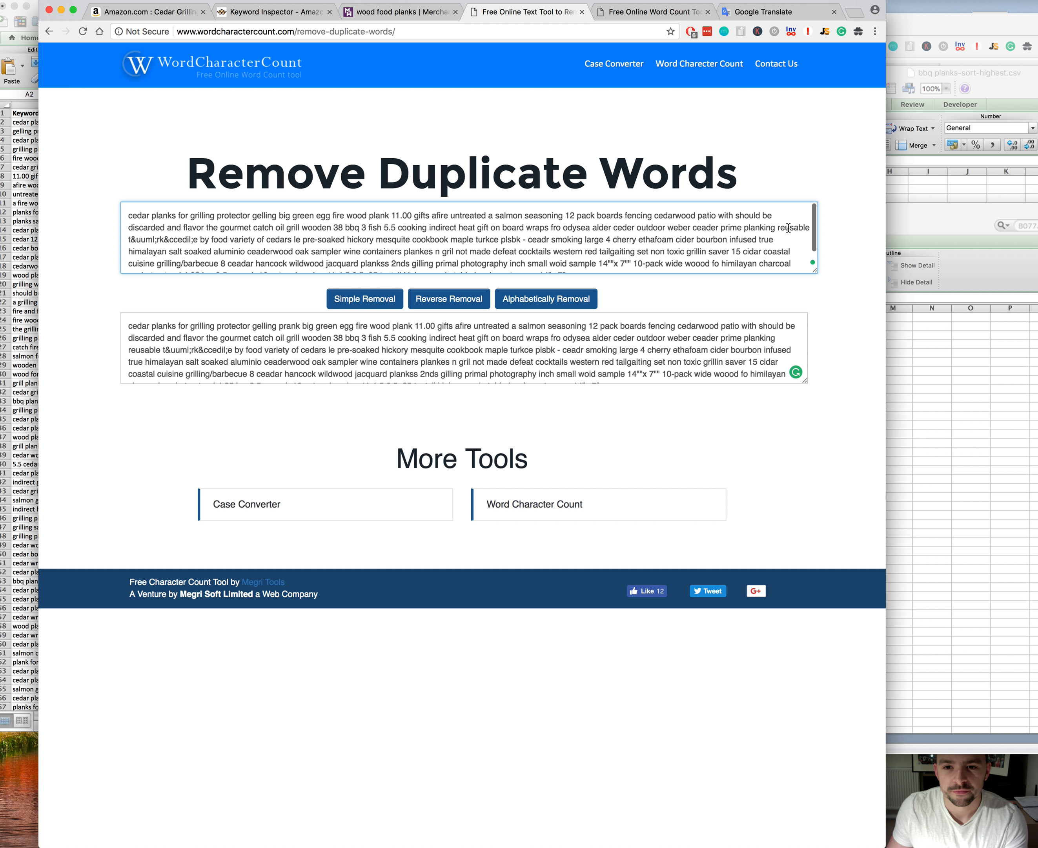
left_click_drag(129, 239, 199, 240)
key("BackSpace")
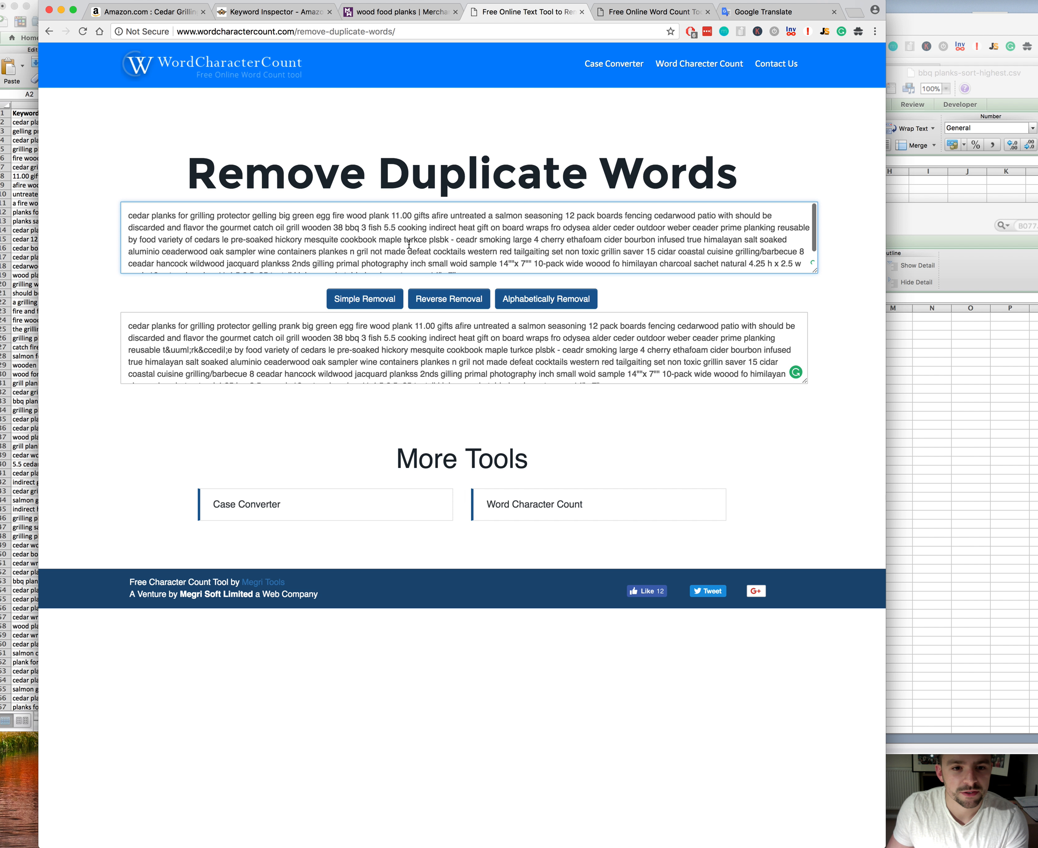
left_click_drag(451, 239, 456, 239)
key("BackSpace")
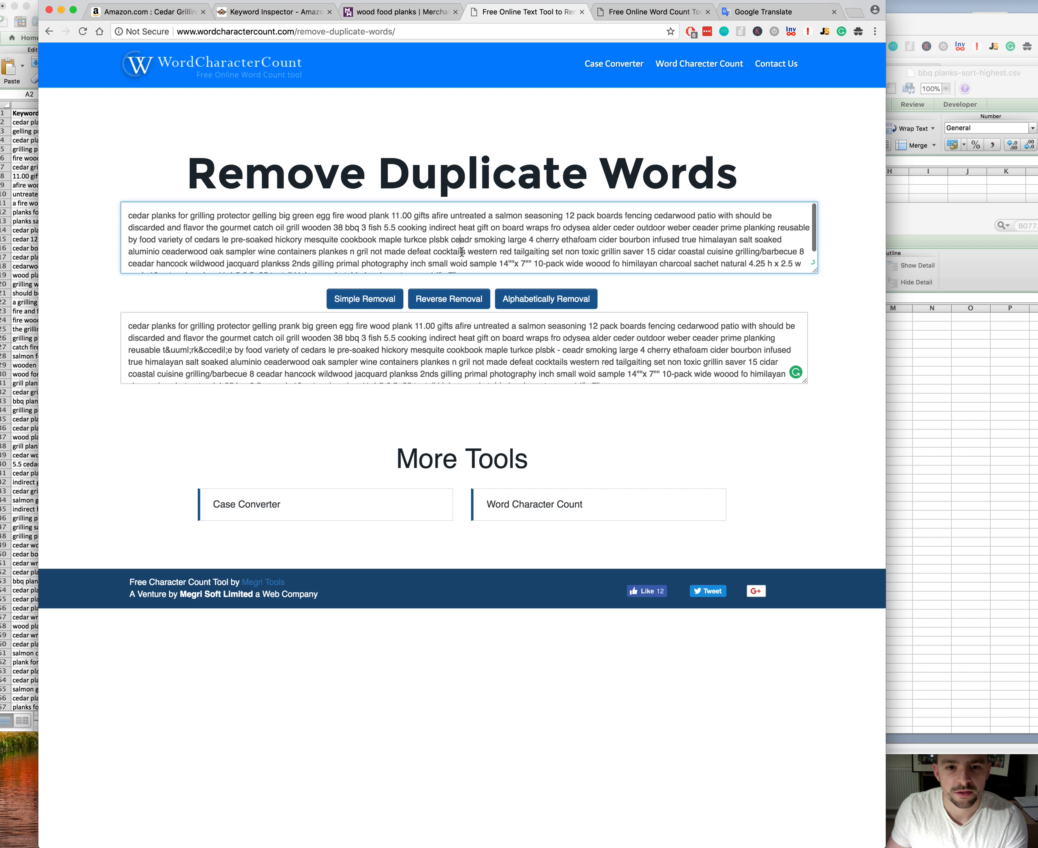
left_click_drag(508, 240, 762, 239)
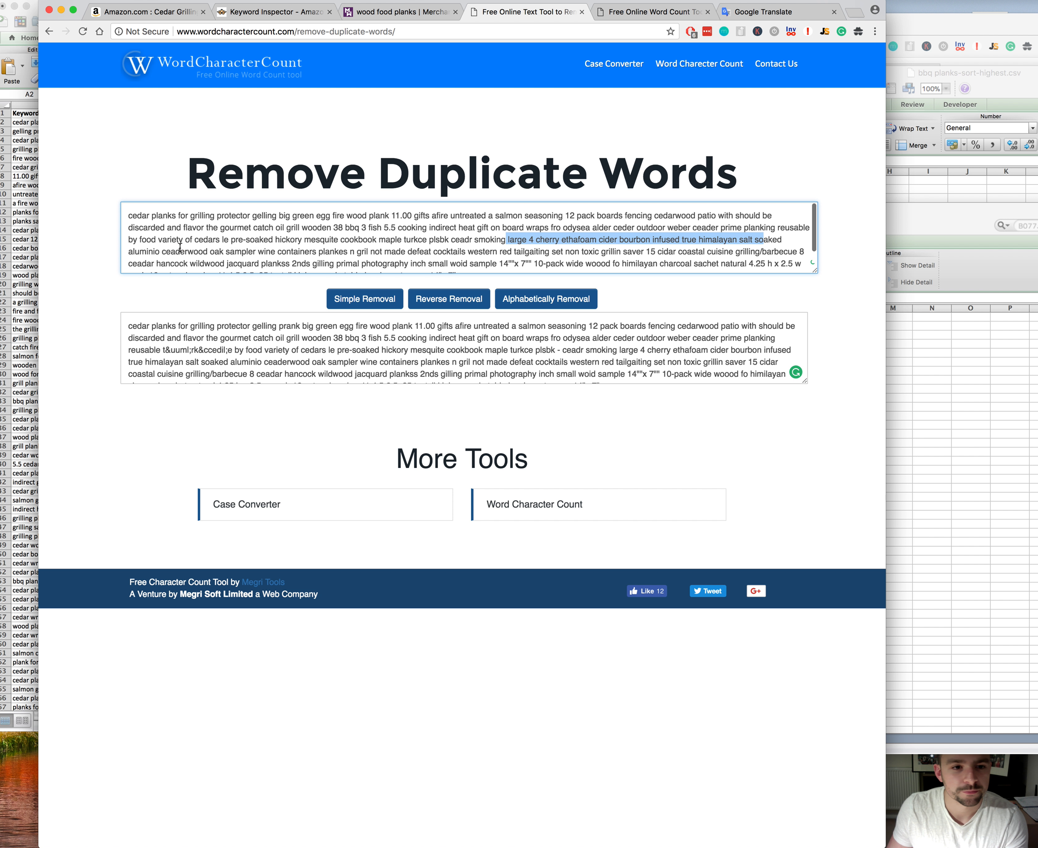
left_click_drag(179, 252, 275, 247)
left_click(278, 251)
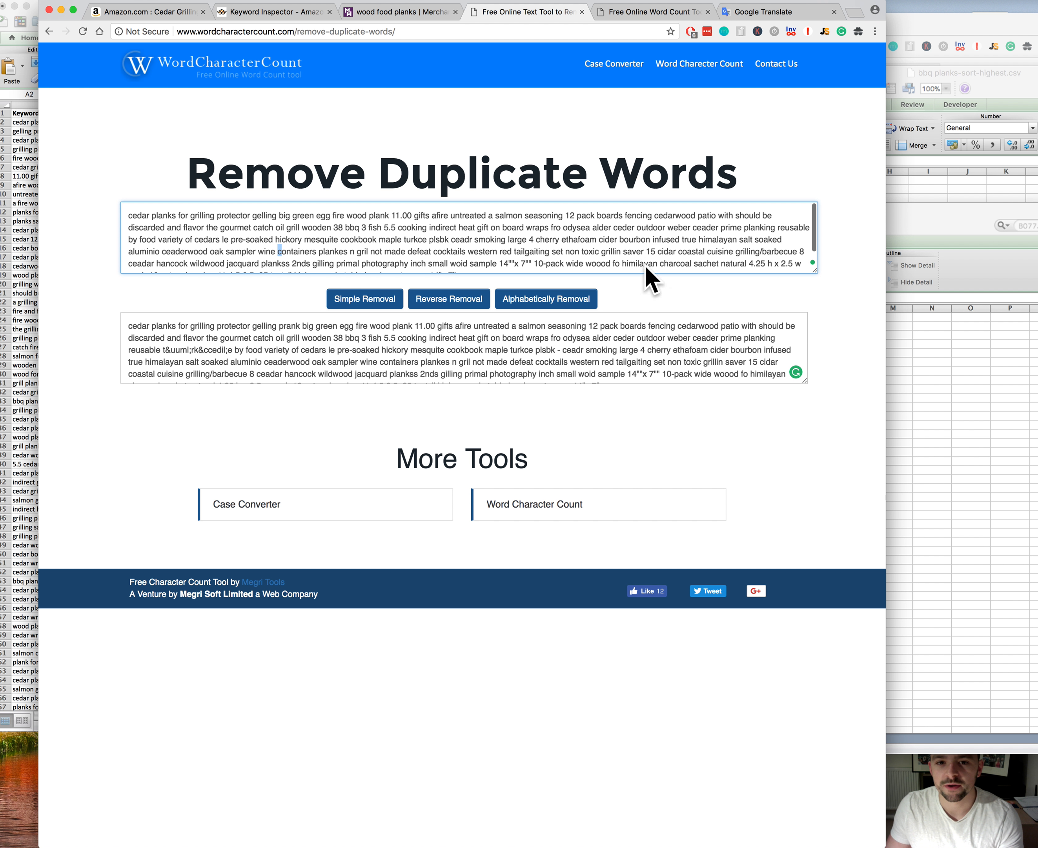
scroll(651, 264, "down", 2)
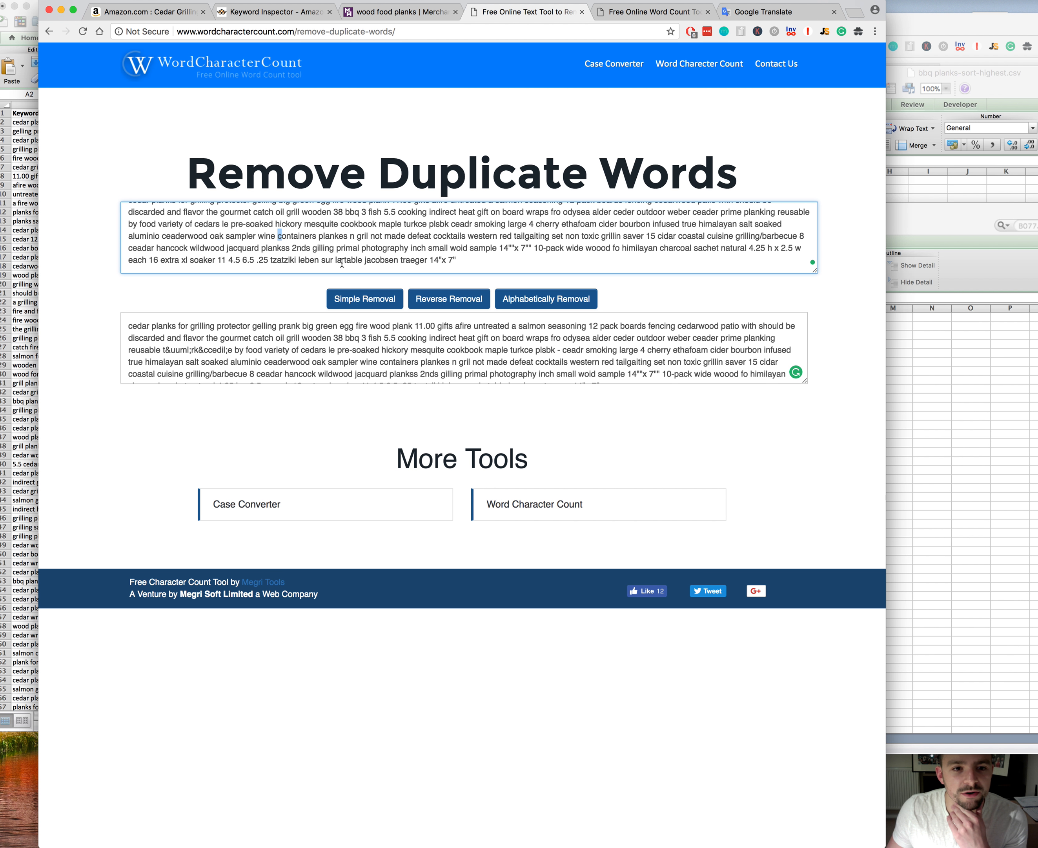
scroll(342, 262, "up", 3)
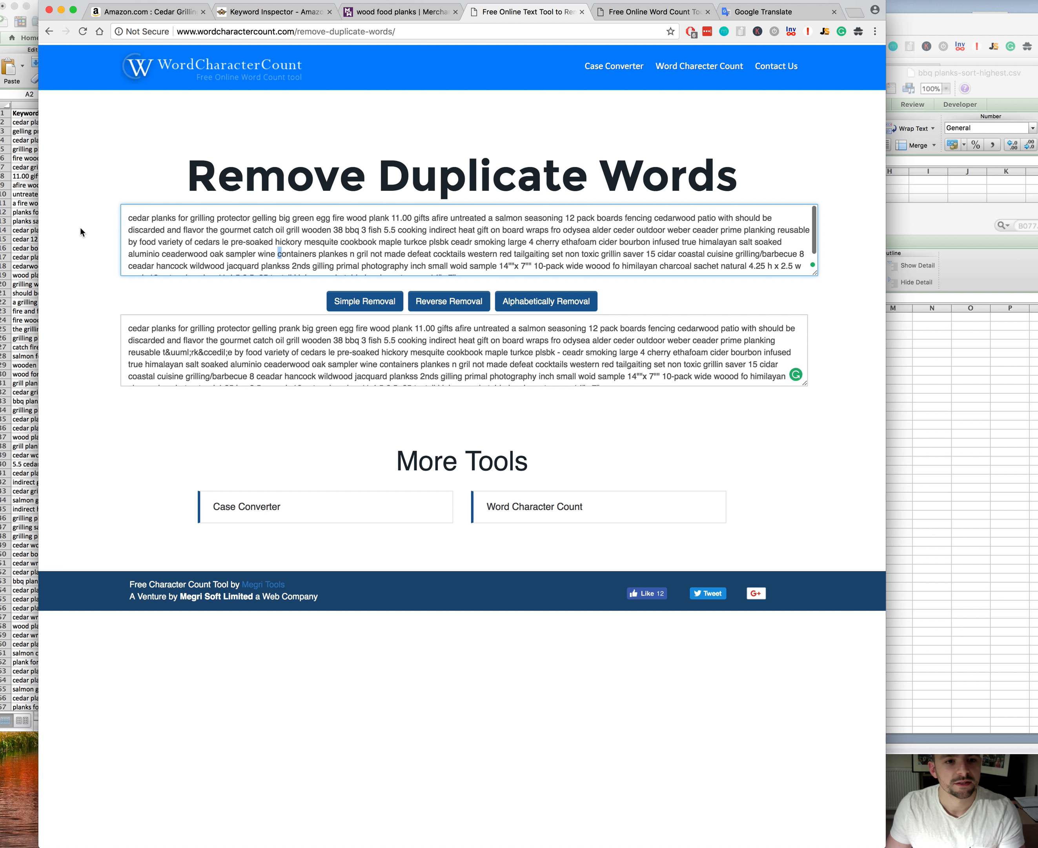
Step: Delete the "gelling prank" row from B009BFBNWO-download (1).csv in Excel
left_click(25, 131)
right_click(3, 131)
left_click(35, 197)
Step: Copy the top keyword phrases in A2:A20 and paste them into Google Translate for translation into Spanish
left_click_drag(74, 122, 74, 284)
key("super+c")
left_click(550, 823)
key("super+t")
left_click(684, 11)
key("super+v")
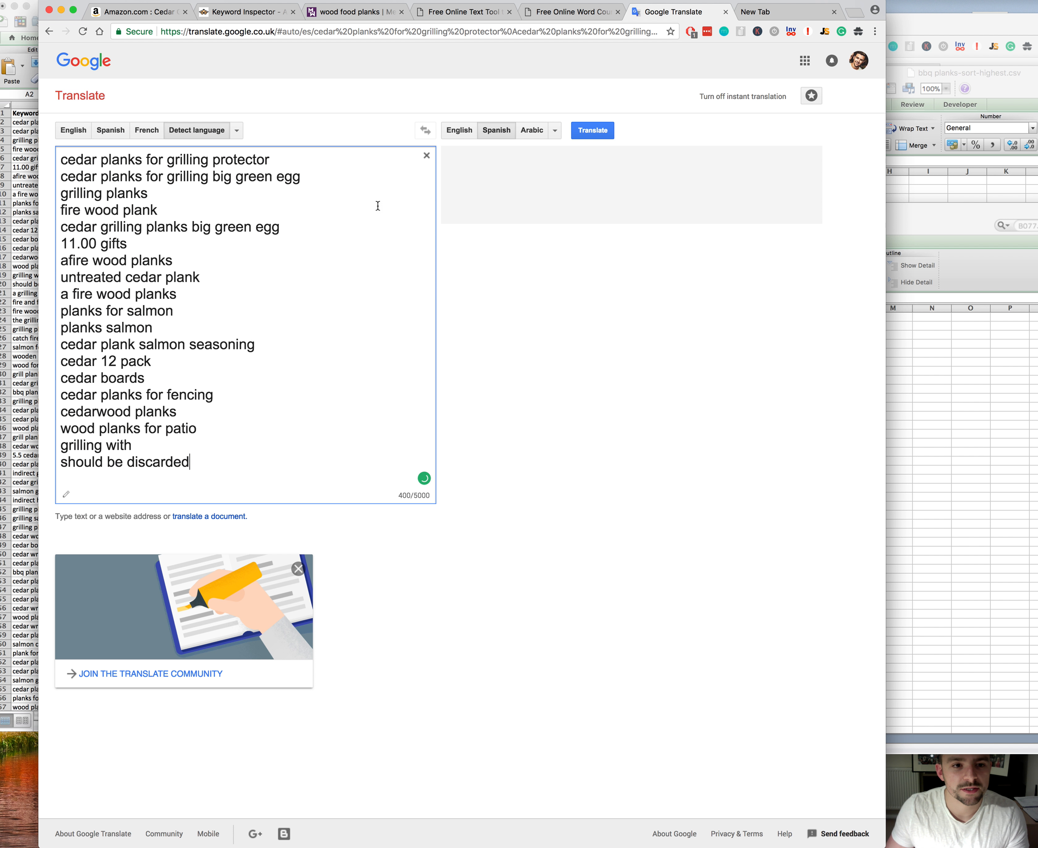
Step: Remove the "11.00 gifts" and "should be discarded" lines from the source text and copy the full Spanish translation
left_click_drag(129, 243, 61, 244)
key("BackSpace")
key("BackSpace")
left_click_drag(190, 445, 60, 445)
key("BackSpace")
key("BackSpace")
left_click_drag(447, 156, 484, 329)
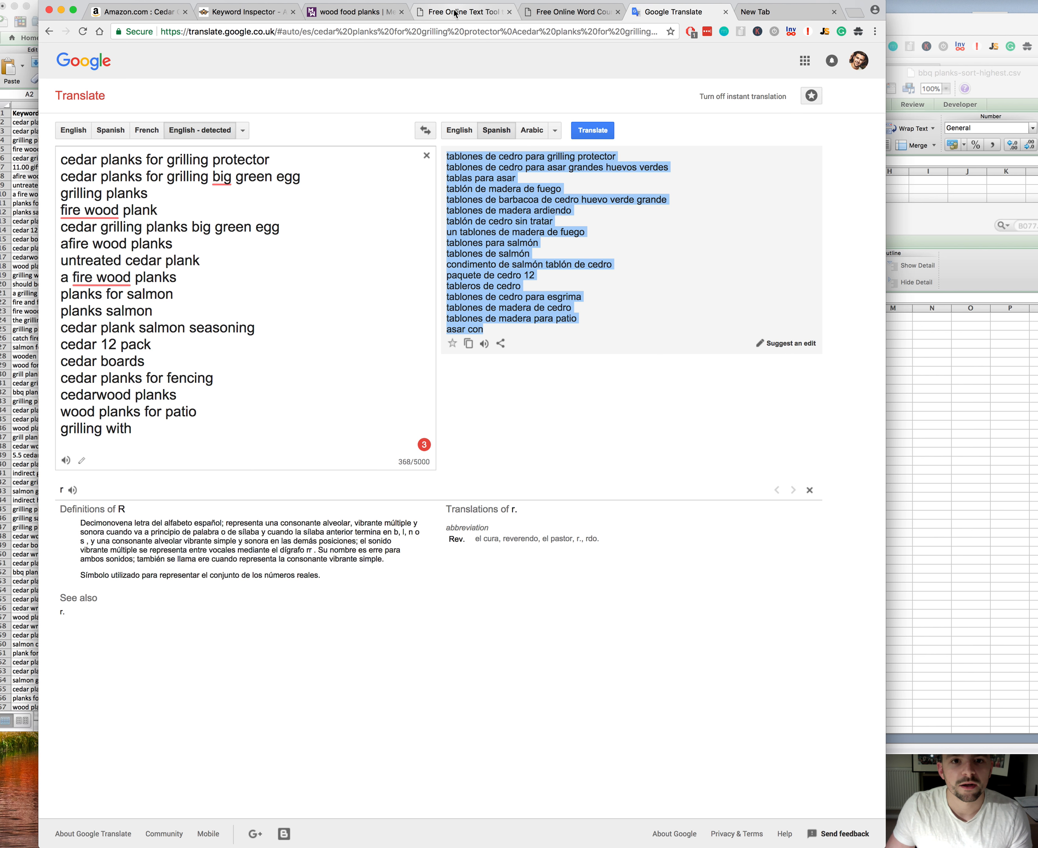
left_click(243, 17)
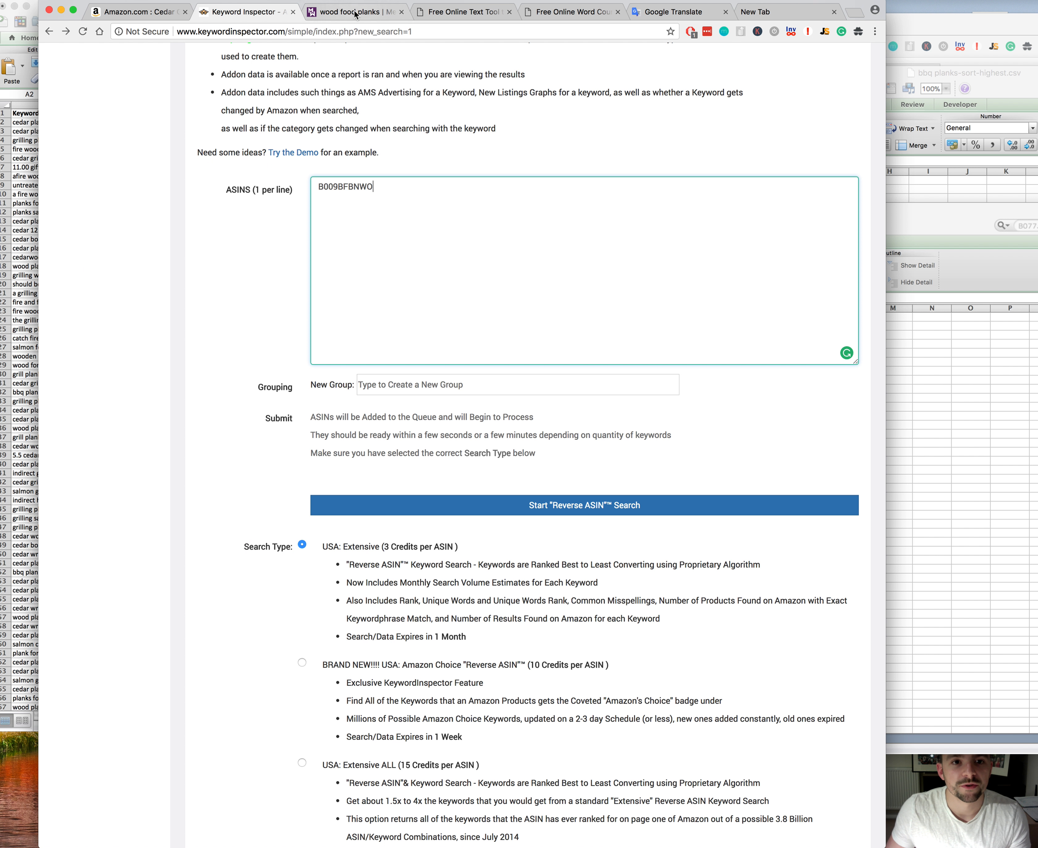
left_click(672, 12)
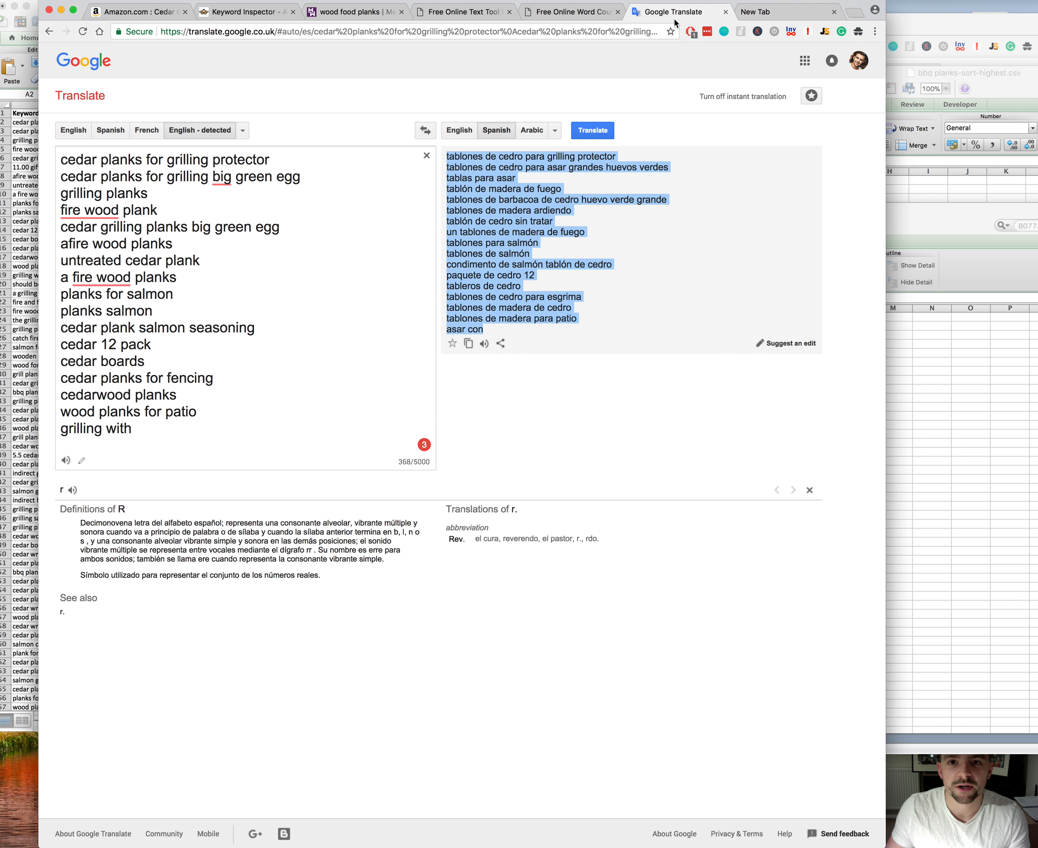
left_click(27, 420)
left_click_drag(29, 123, 30, 284)
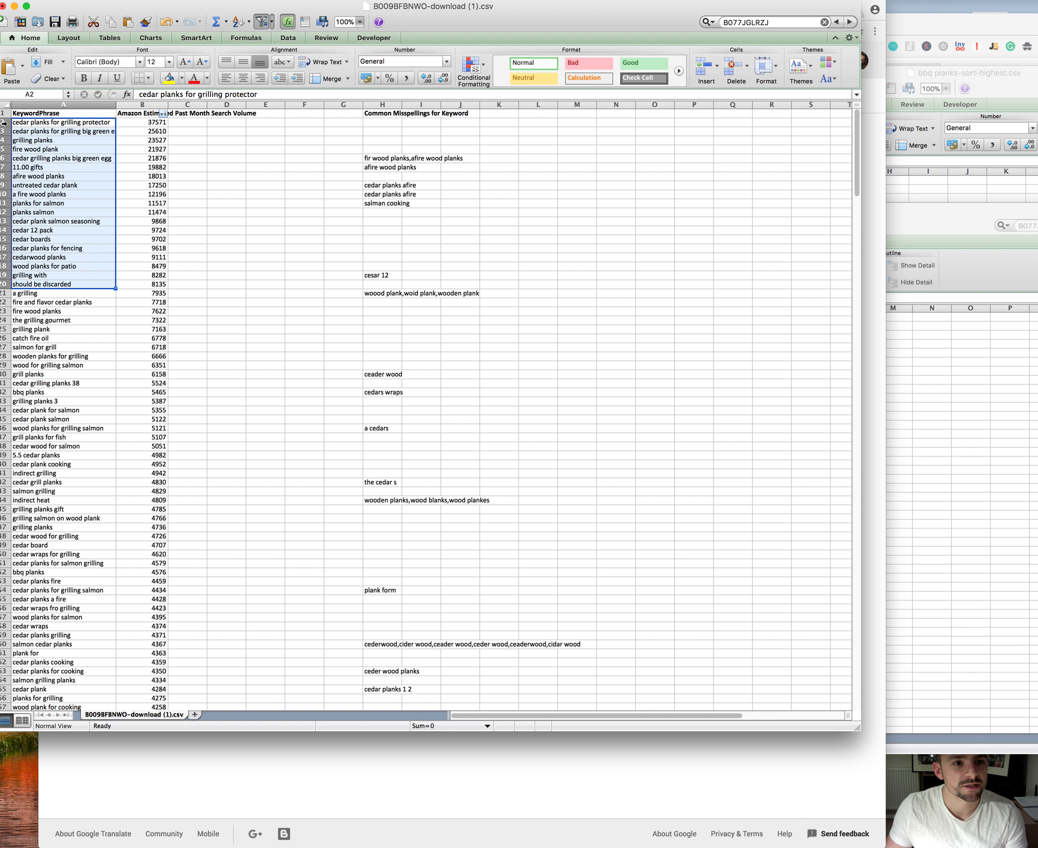
left_click(874, 121)
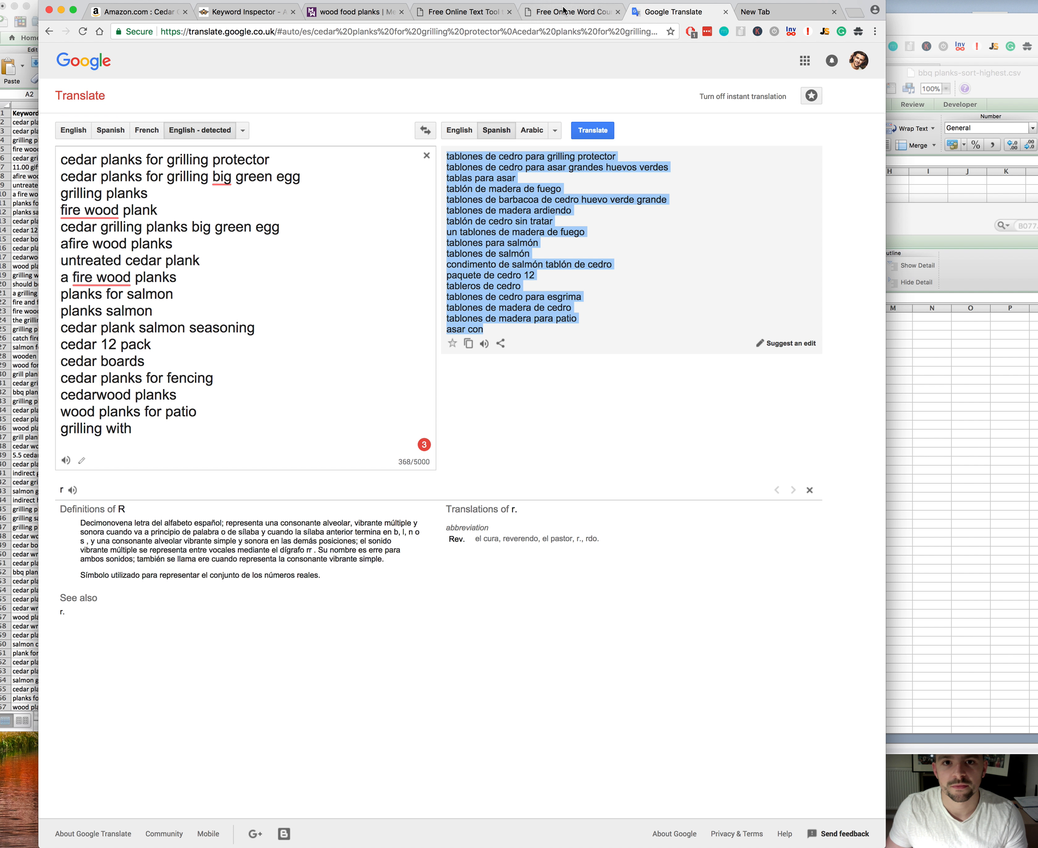
Step: Insert the copied Spanish translations into the Remove Duplicate Words input, between "le" and "pre-soaked"
left_click(463, 11)
left_click(129, 216)
key("super+v")
scroll(223, 270, "down", 2)
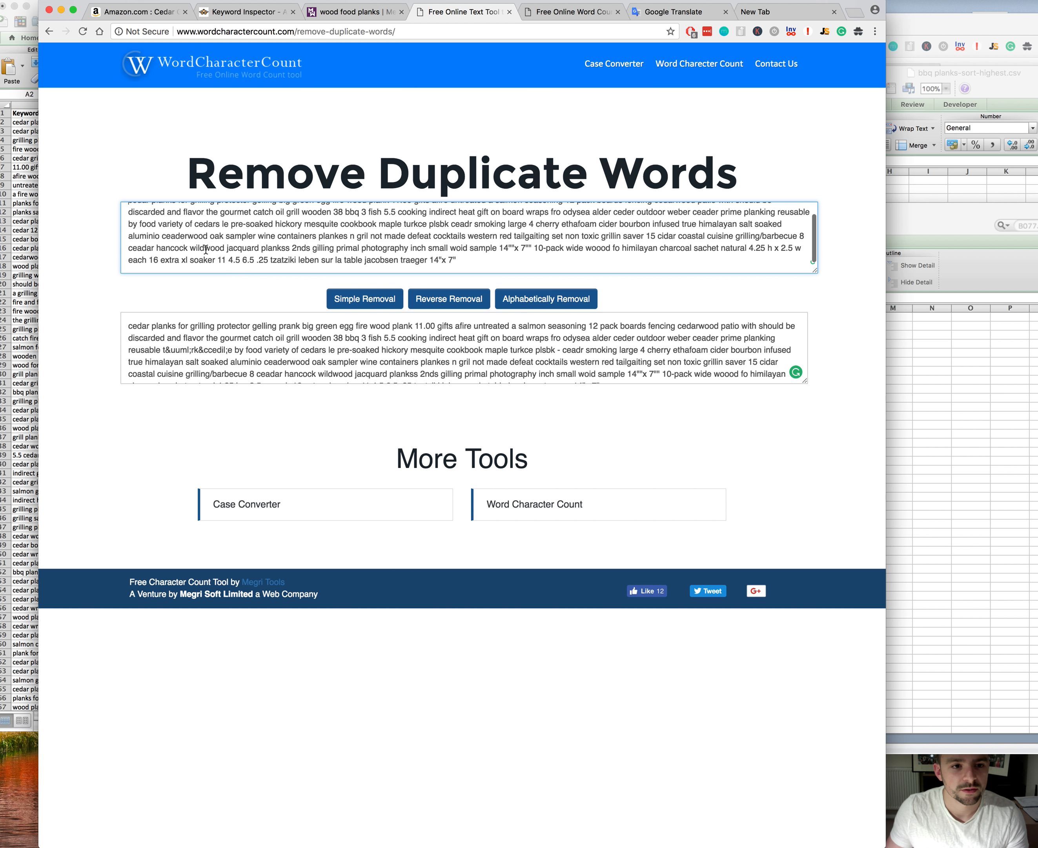
key("super+z")
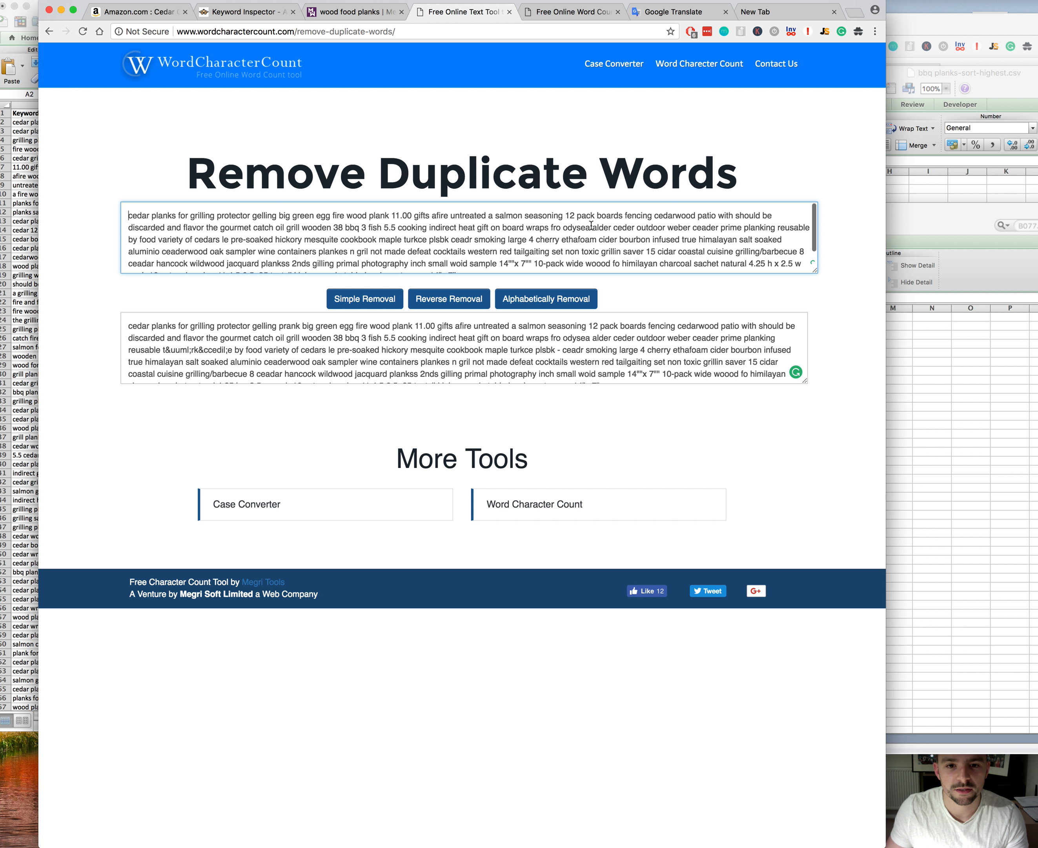
left_click(231, 240)
key("super+v")
Step: Run Simple Removal on the combined English and Spanish word list and copy the whole result
left_click(365, 299)
left_click(376, 355)
key("super+a")
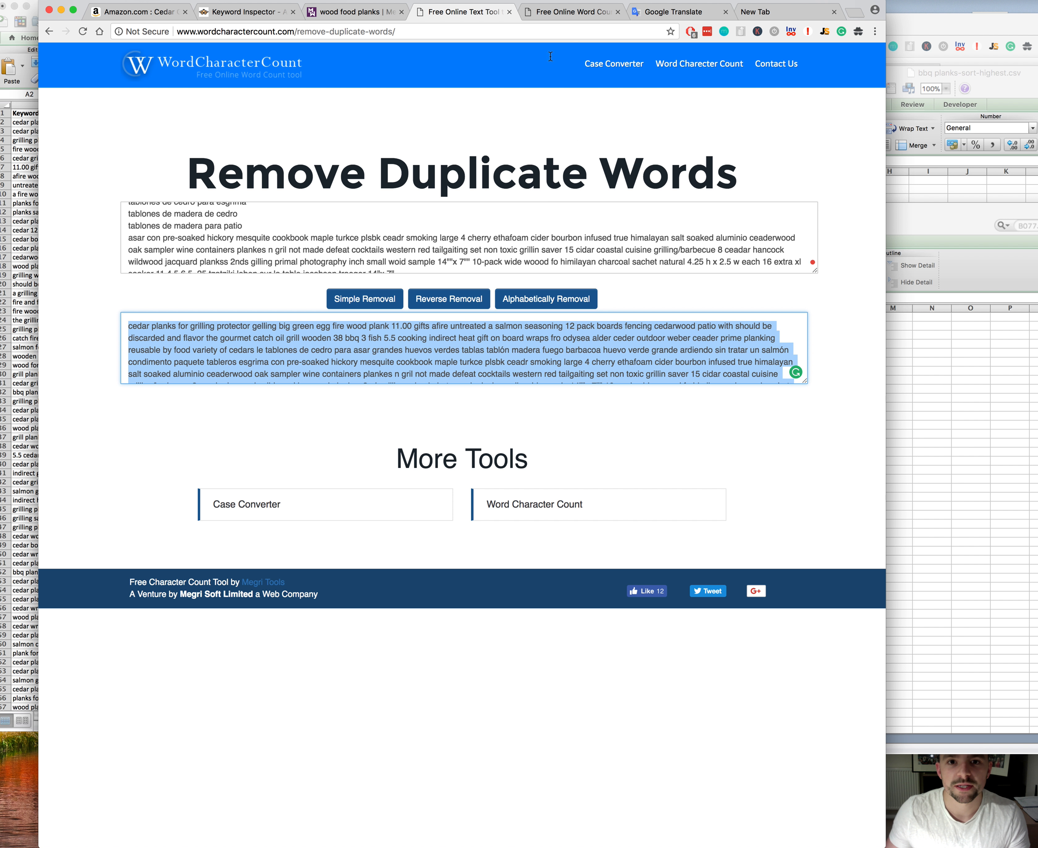
Step: Paste the deduplicated list into the Word Character Count tool, enlarge its text box and move the browser window aside
left_click(573, 13)
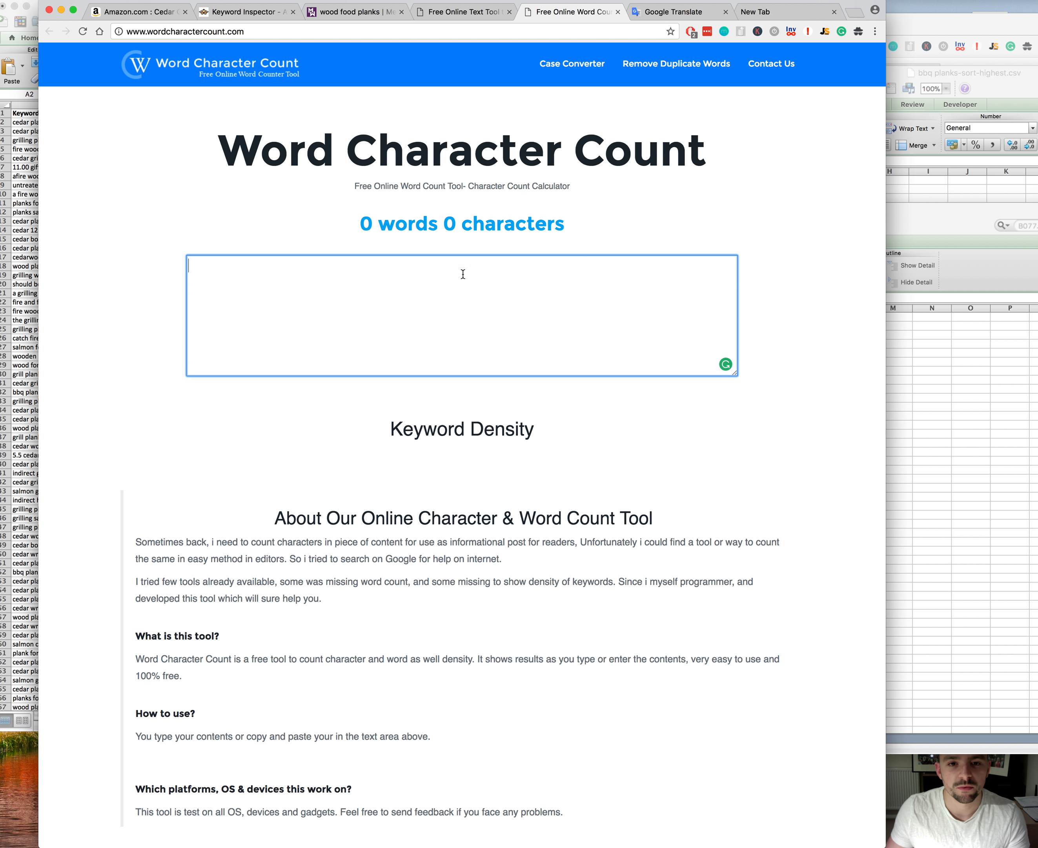
key("super+v")
left_click_drag(736, 373, 775, 654)
left_click_drag(514, 4, 630, 3)
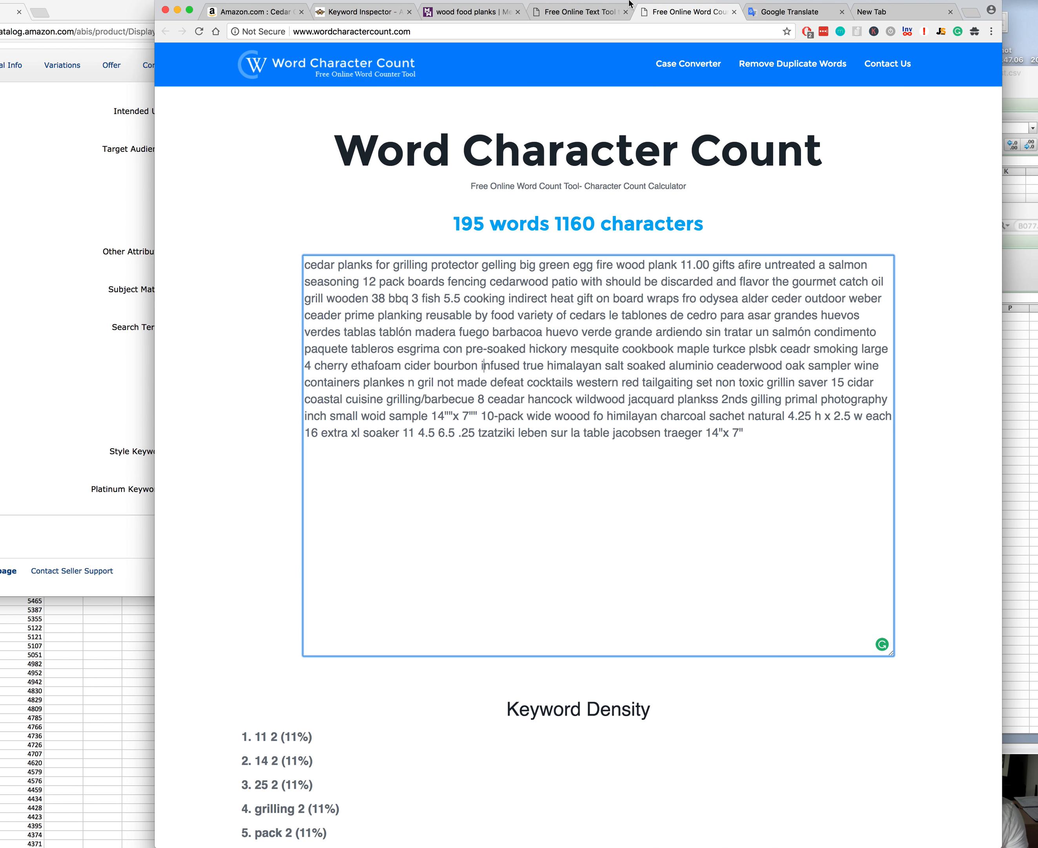
left_click(486, 373)
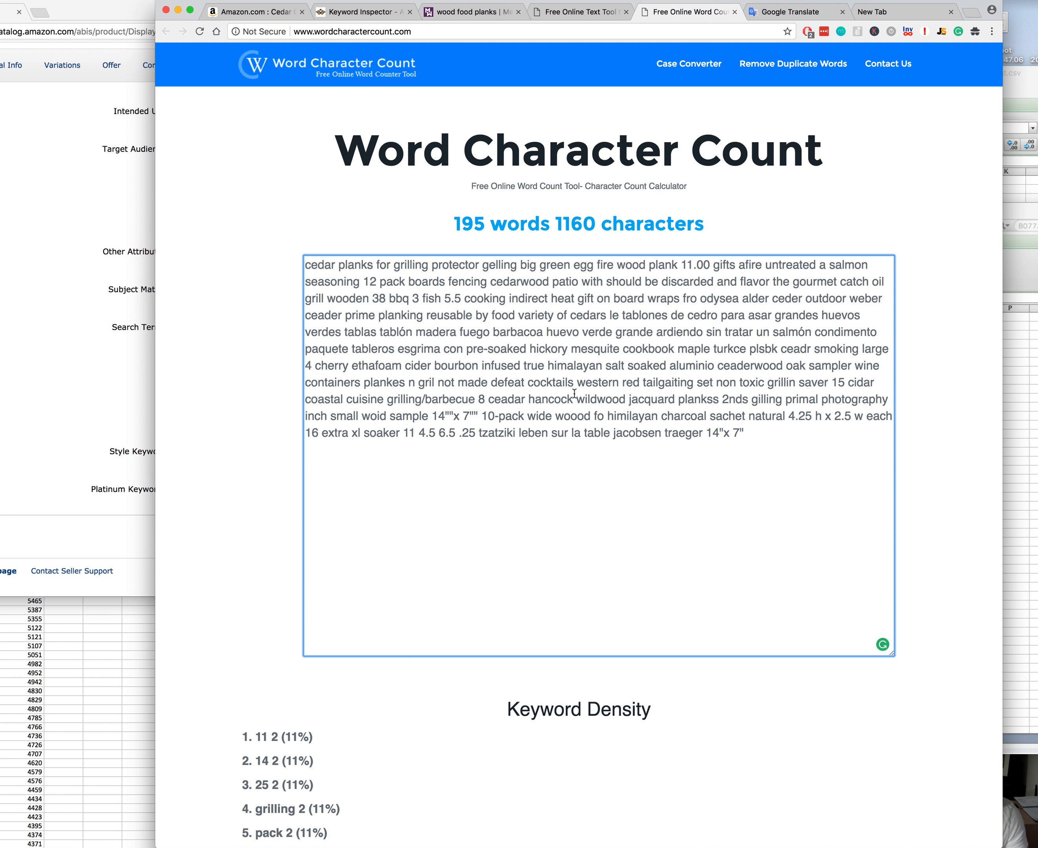
Step: Select the first Search Terms field on the Amazon listing's Keywords page and return to the Word Character Count window
left_click(60, 280)
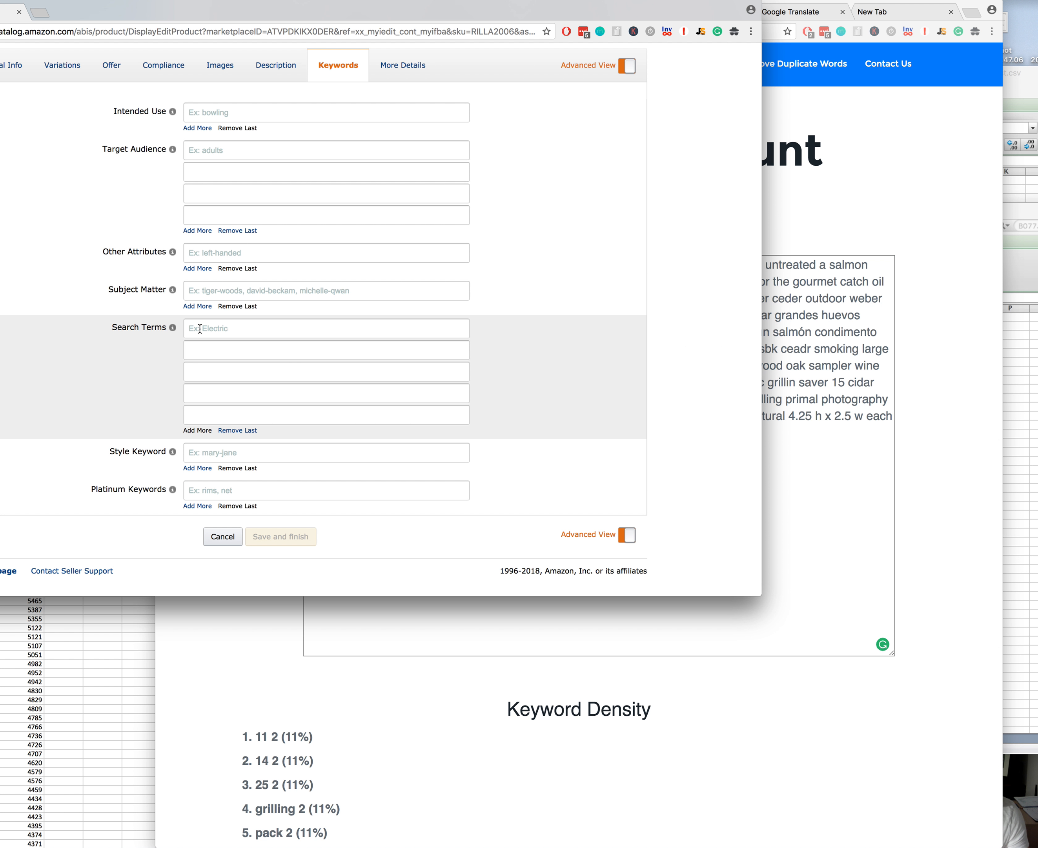
left_click(200, 329)
left_click(885, 343)
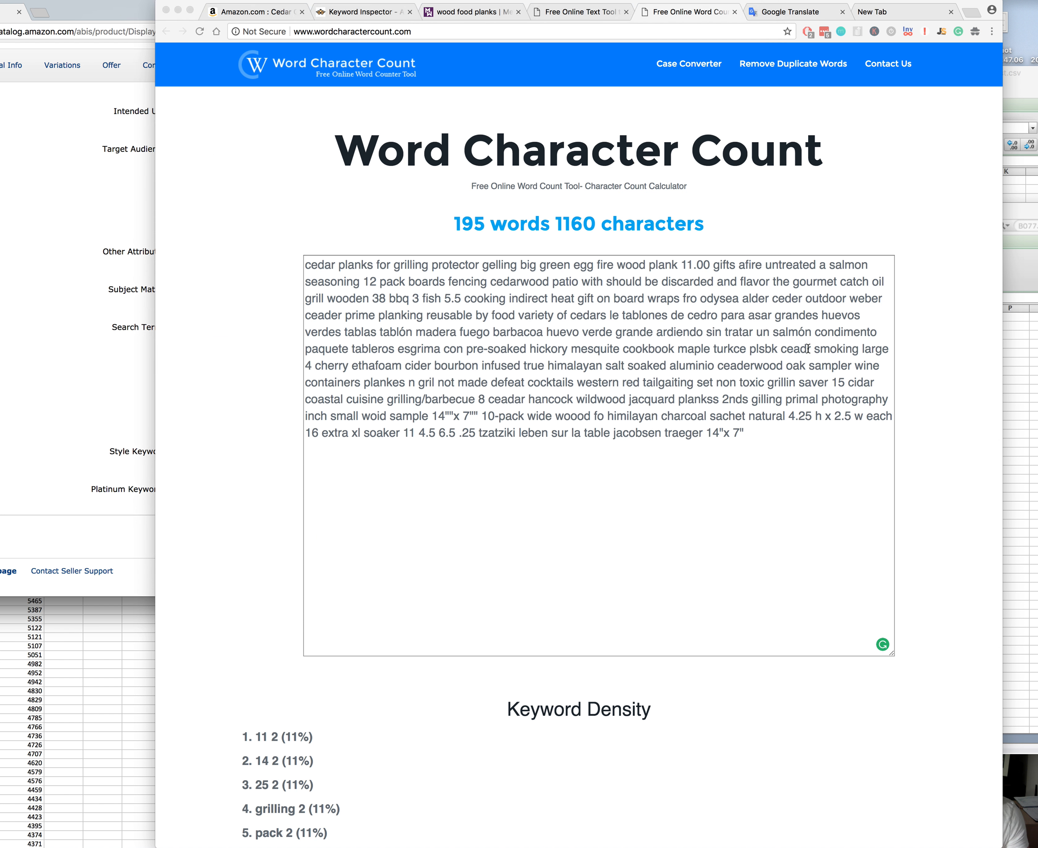
Step: Open a second Word Character Count page beside the one holding the full list and return to the full list
left_click(406, 26)
key("alt+Return")
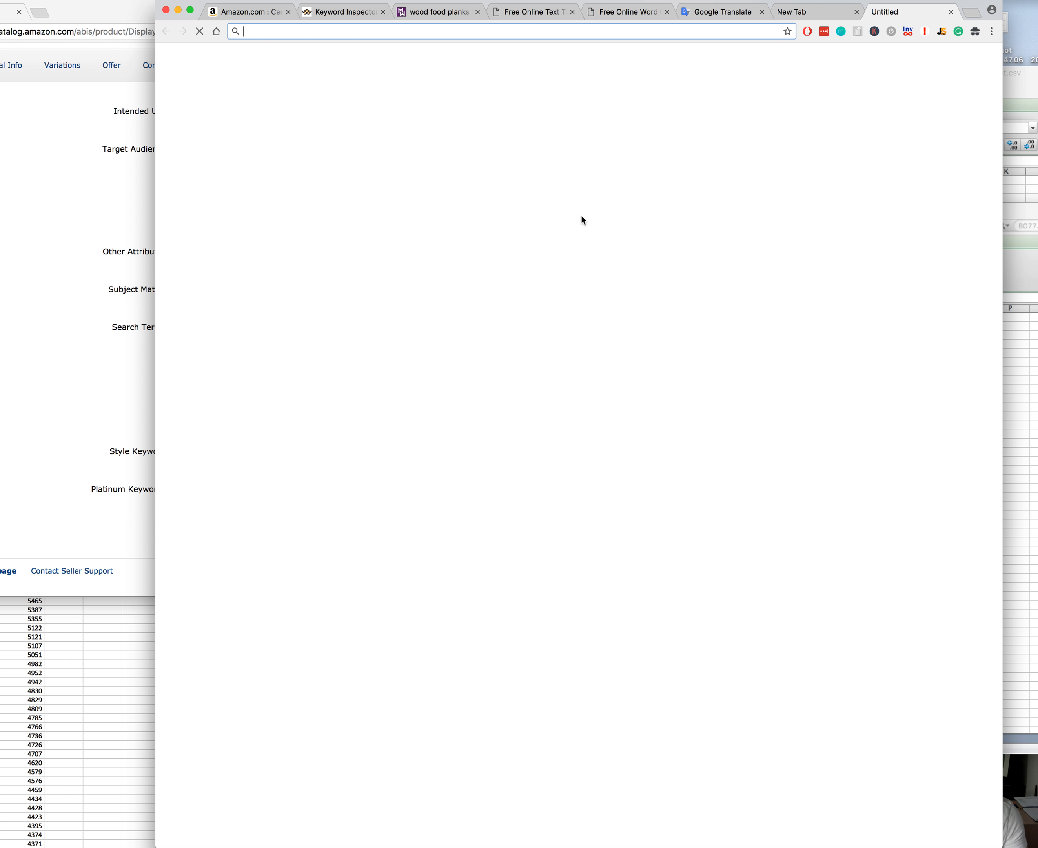
left_click_drag(885, 21, 712, 15)
left_click(628, 13)
left_click(719, 13)
left_click(648, 15)
Step: Copy the list from "cedar" through "indirect" and paste it into the second Word Character Count page to check its length
left_click_drag(306, 265, 375, 257)
left_click(639, 298)
left_click_drag(306, 265, 548, 296)
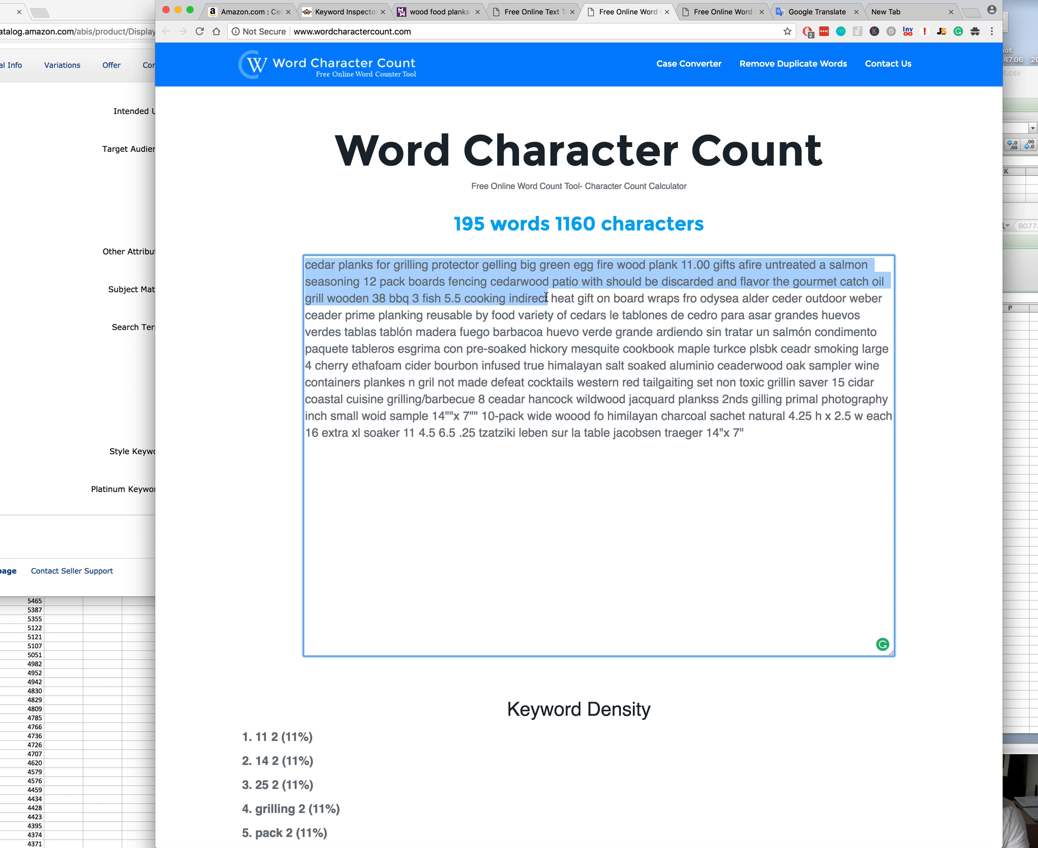
left_click(716, 13)
key("super+a")
key("super+v")
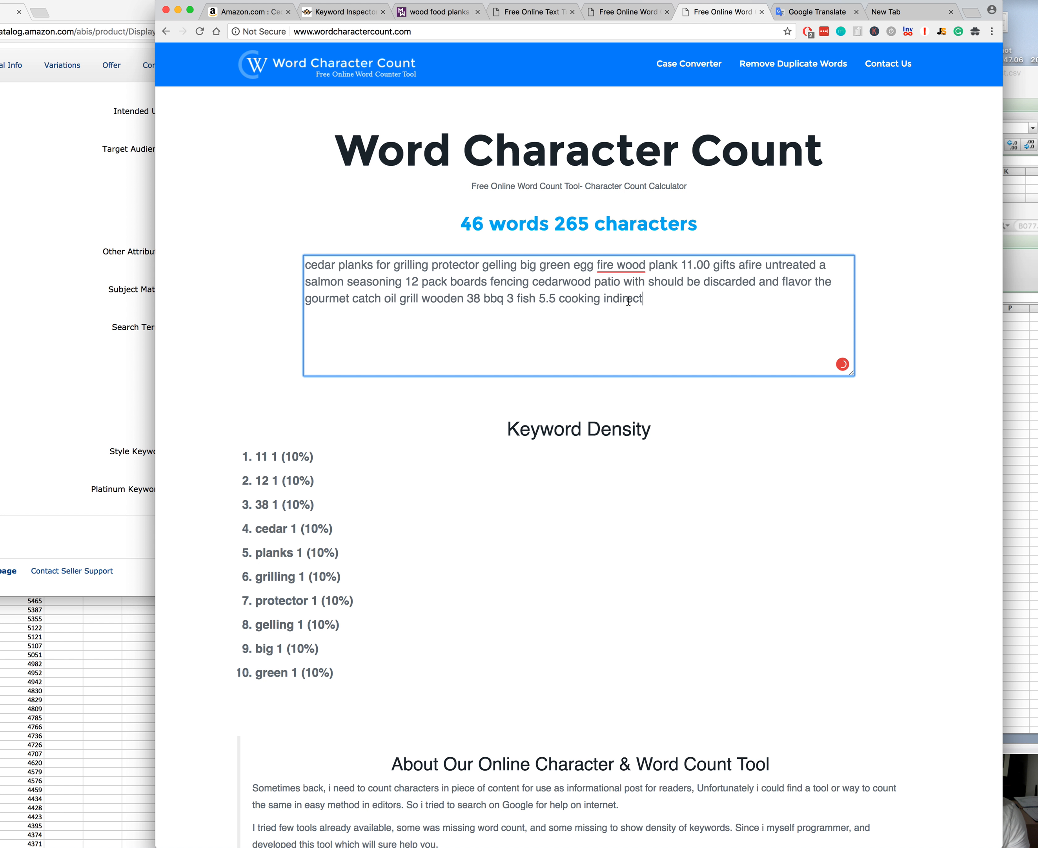
Step: Copy the list from "cedar" only through "5.5" and replace the second counter's text with this shorter portion
left_click(606, 13)
left_click(320, 270)
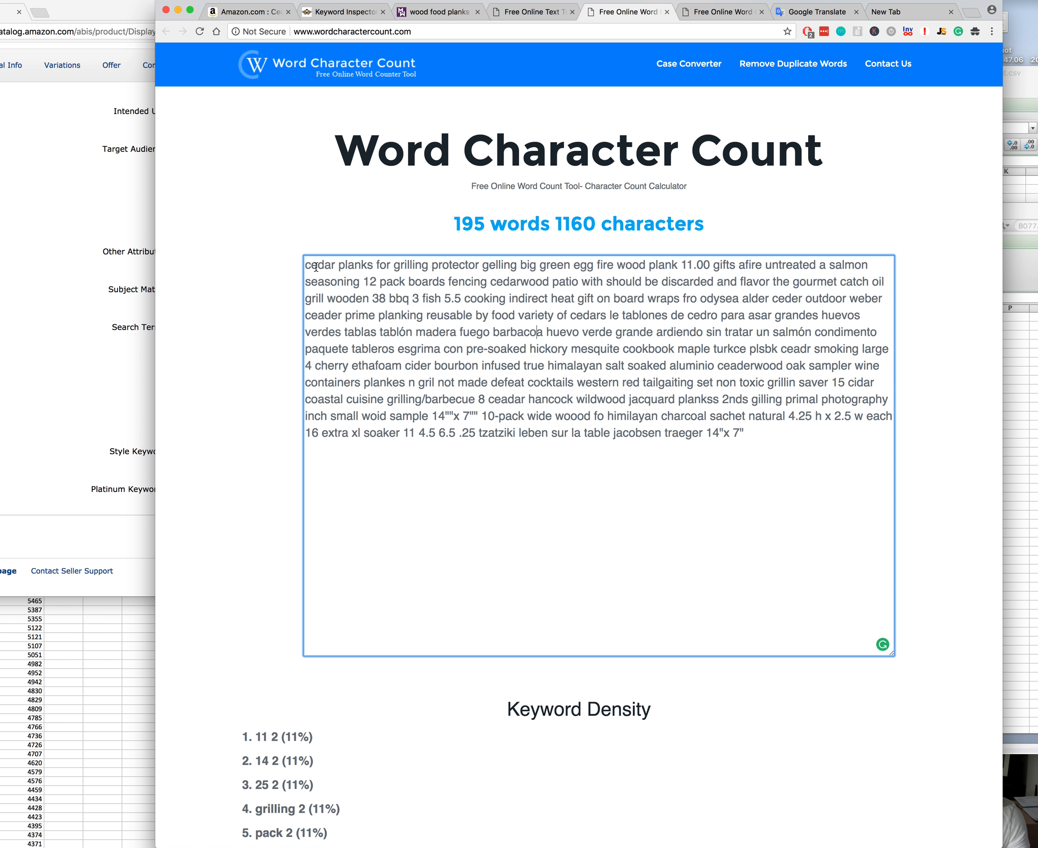
left_click_drag(377, 277, 461, 297)
key("super+c")
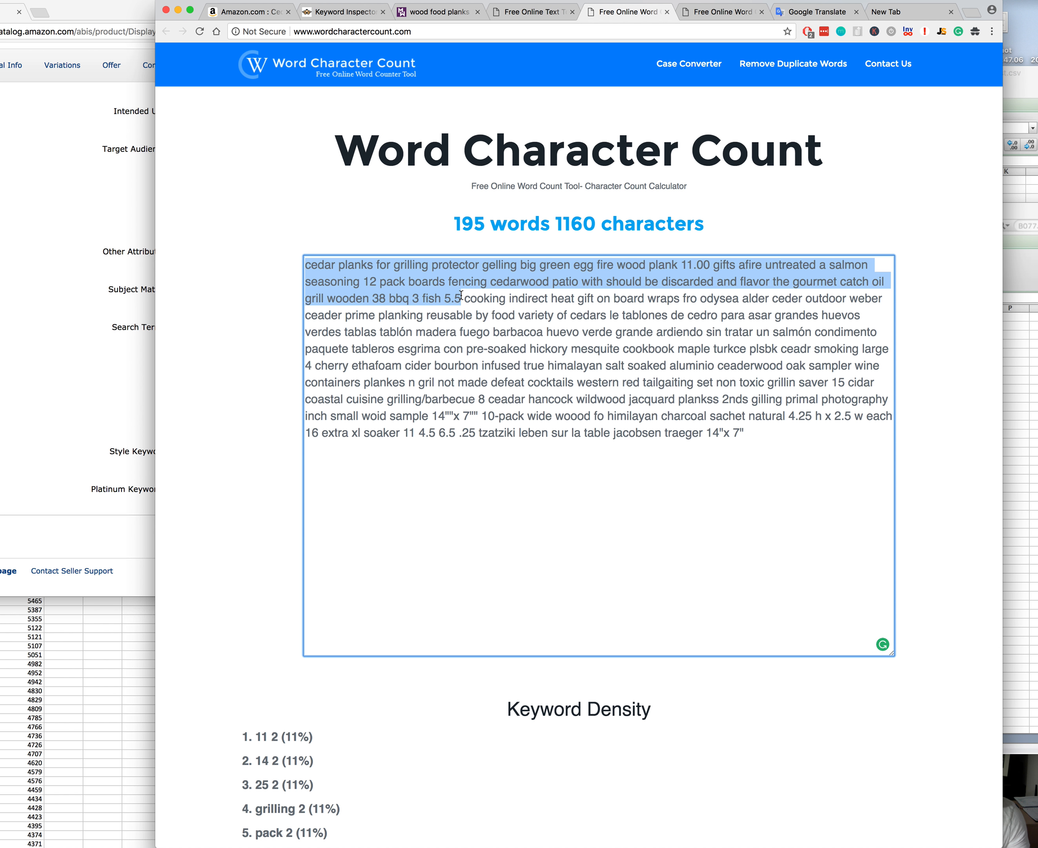
left_click(705, 13)
key("super+a")
key("super+v")
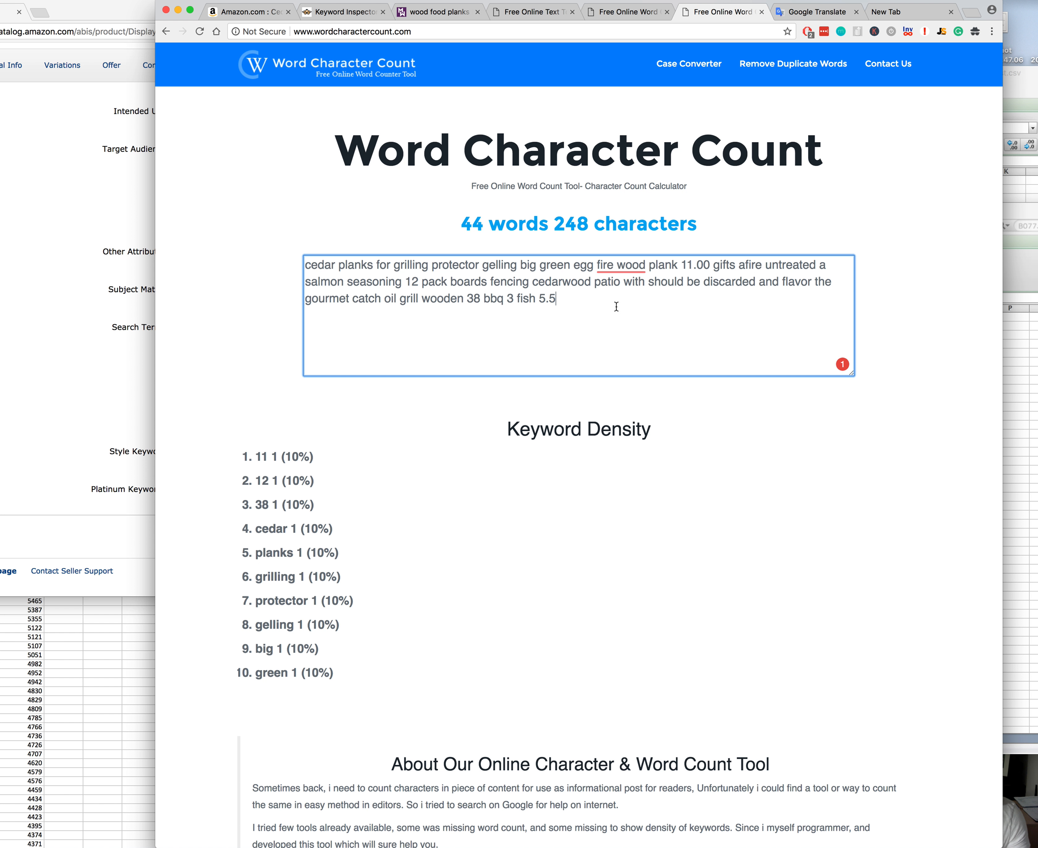
Step: Copy the whole shortened text ending in "5.5" and paste it into the listing's first Search Terms field
left_click_drag(610, 300, 300, 219)
left_click(147, 330)
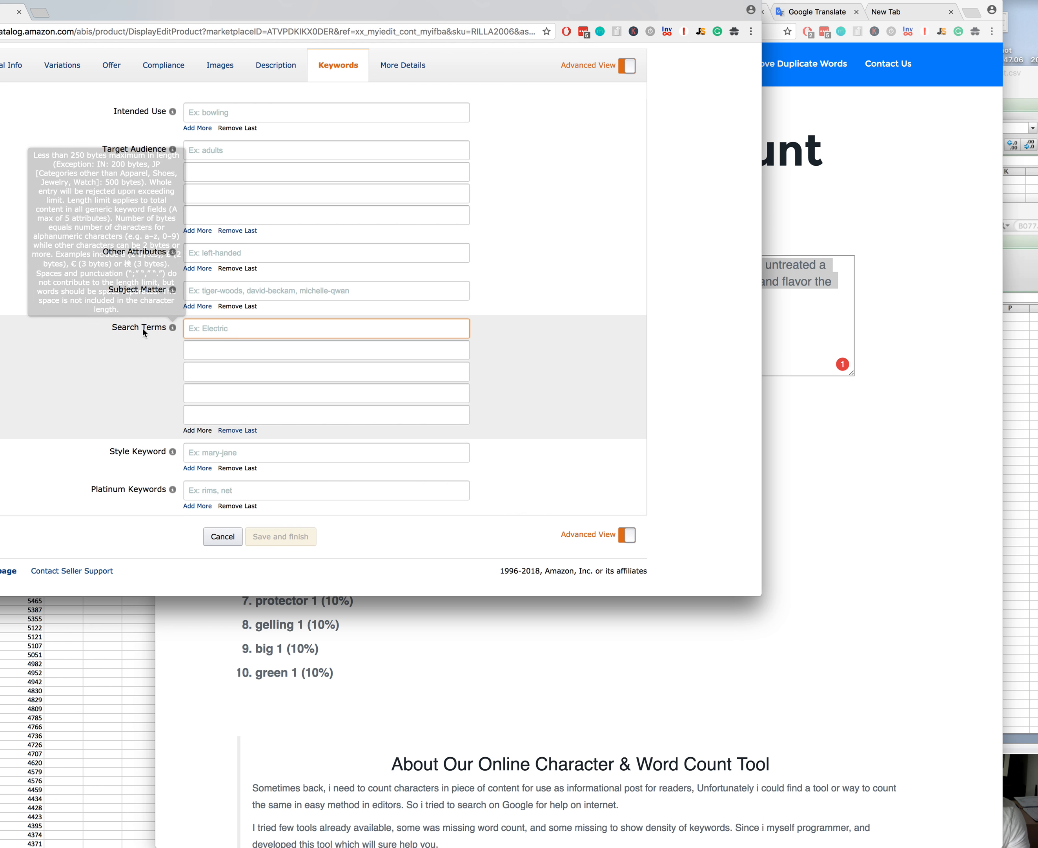
key("super+v")
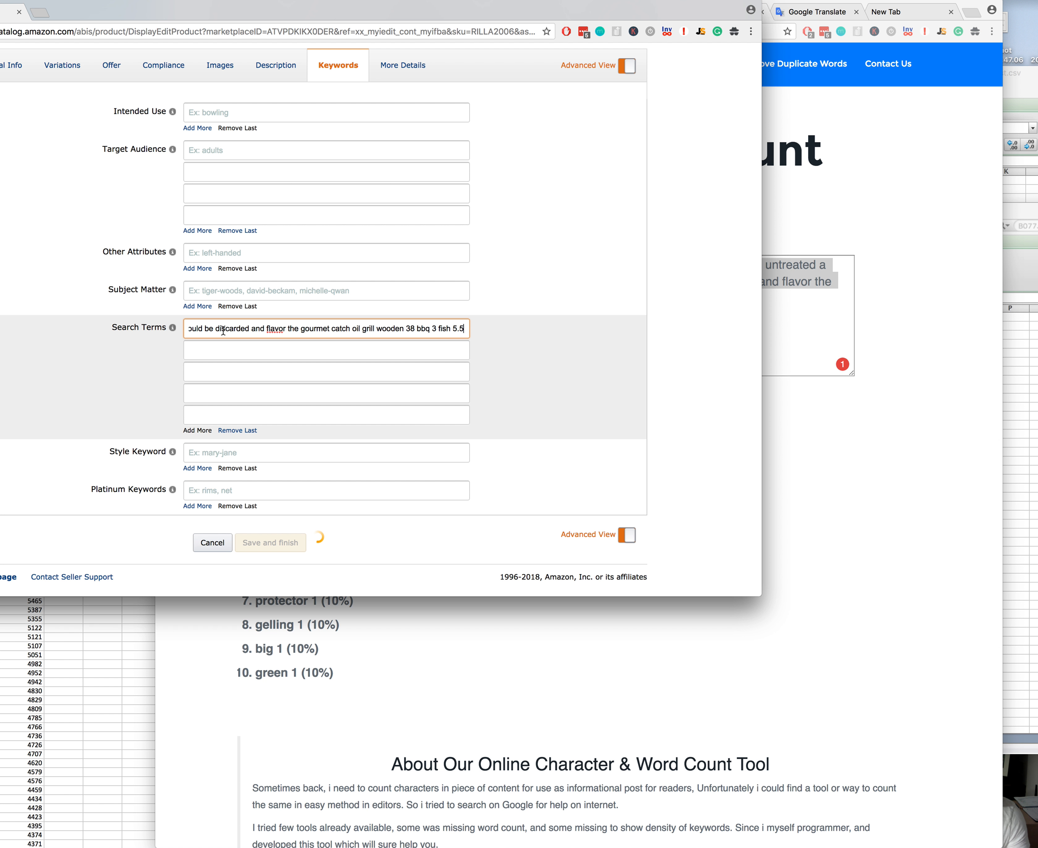